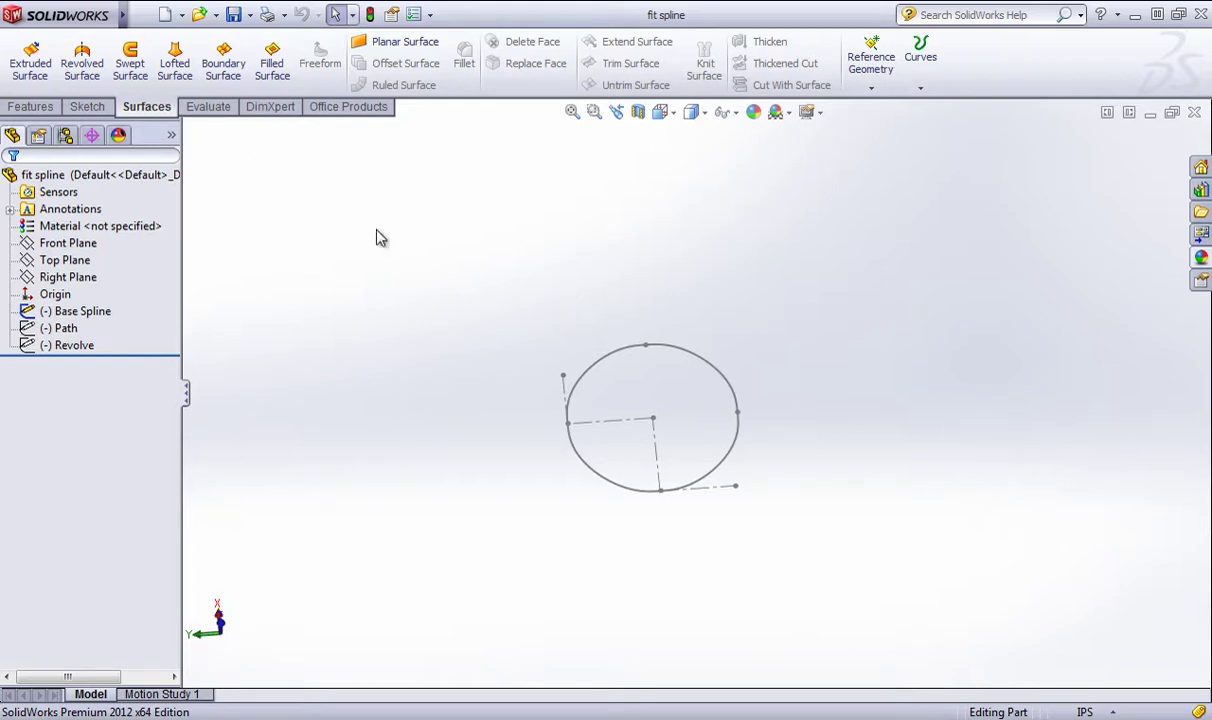
- Extrude the closed Base Spline sketch as a blind surface with a depth of 12.86 in
middle_click_drag(590, 322, 622, 380)
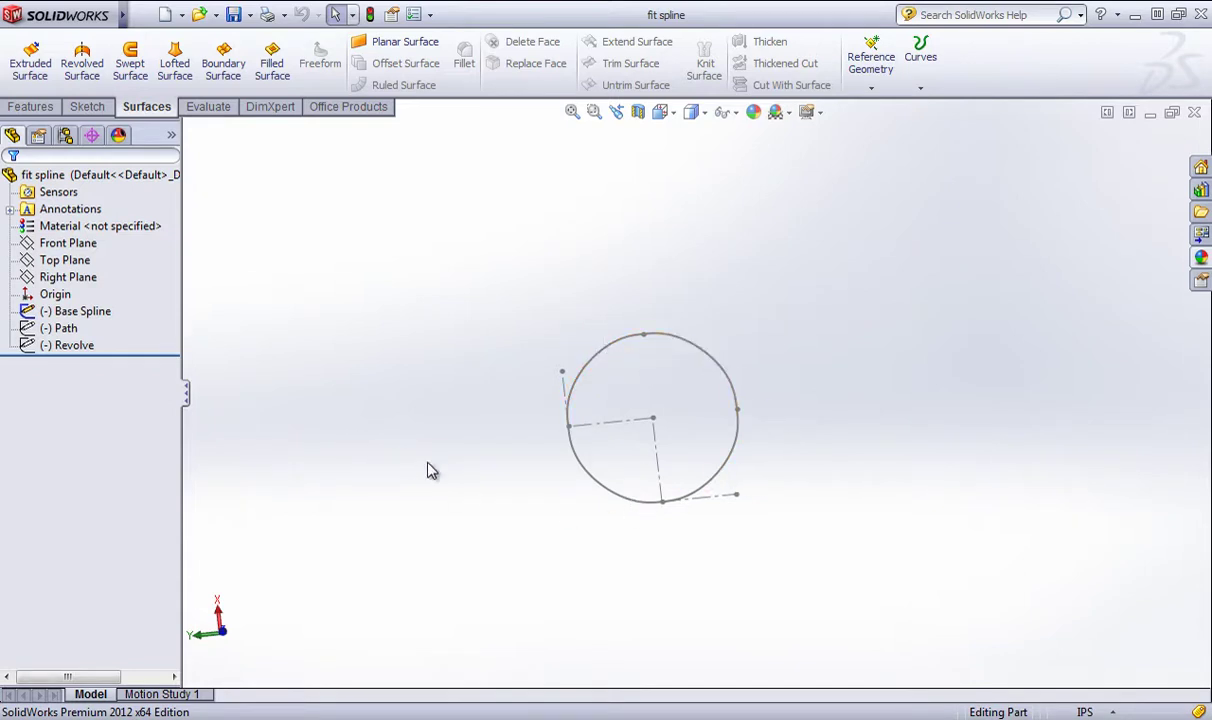
left_click(30, 60)
left_click(622, 497)
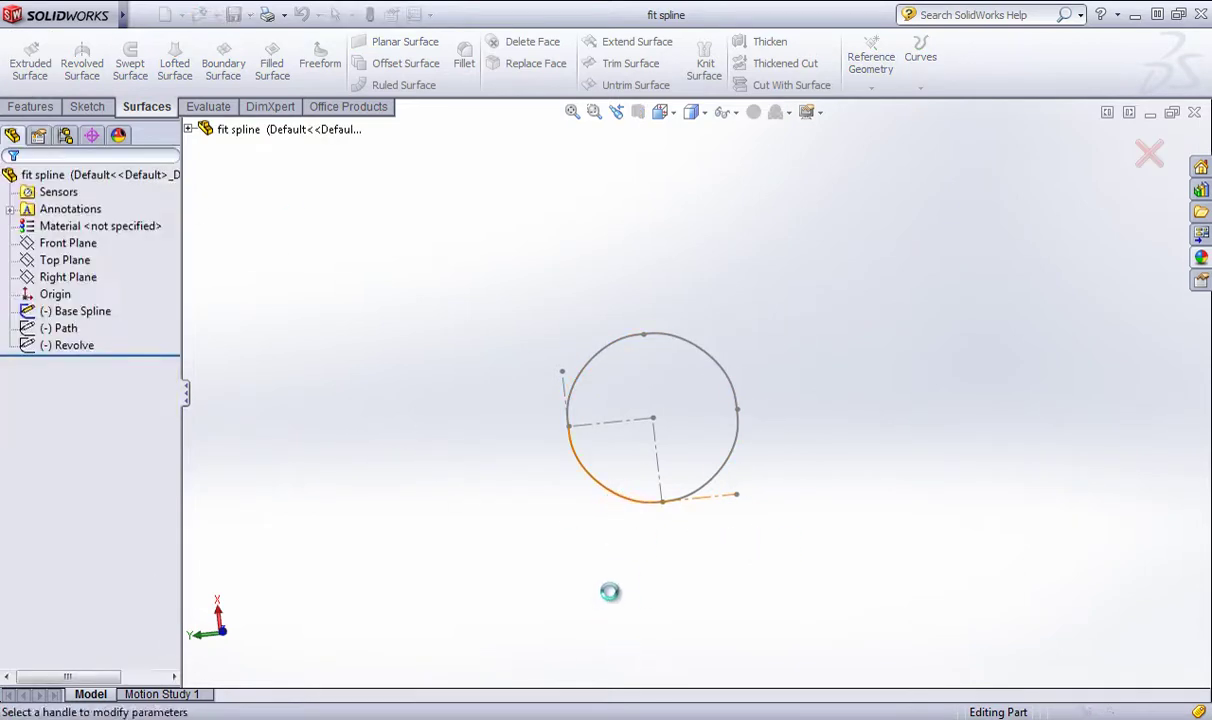
left_click_drag(686, 395, 297, 135)
left_click(1129, 140)
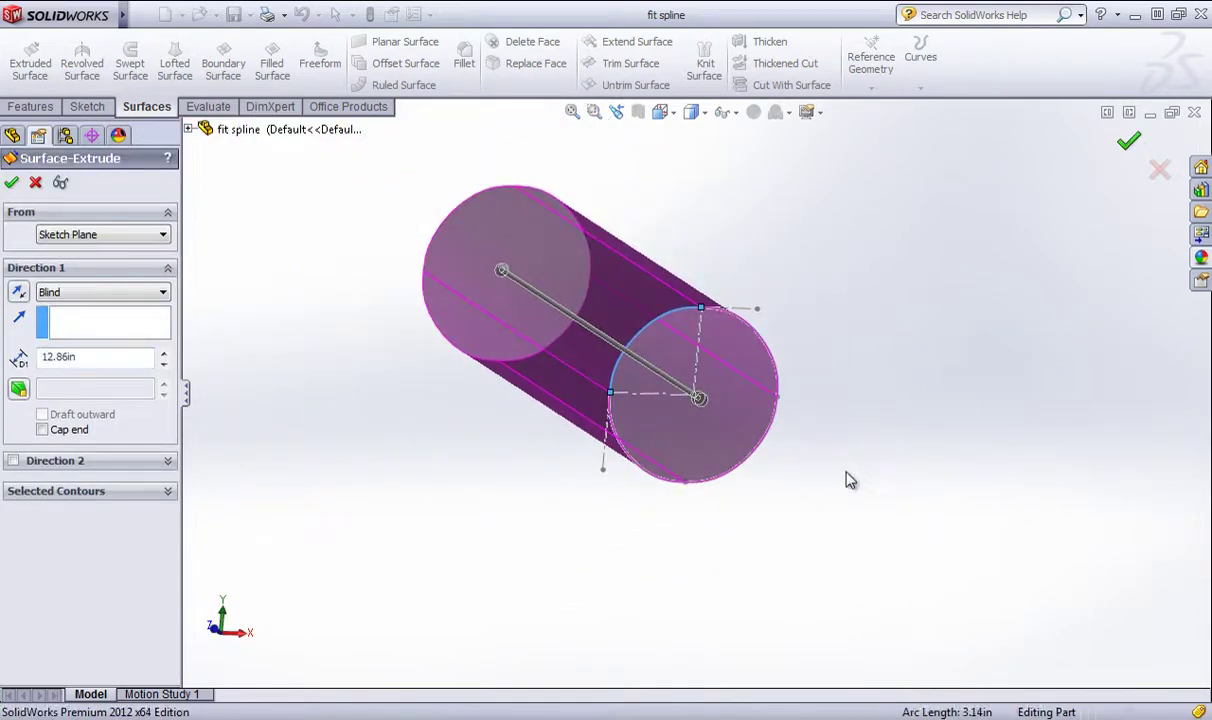
middle_click_drag(844, 479, 540, 458)
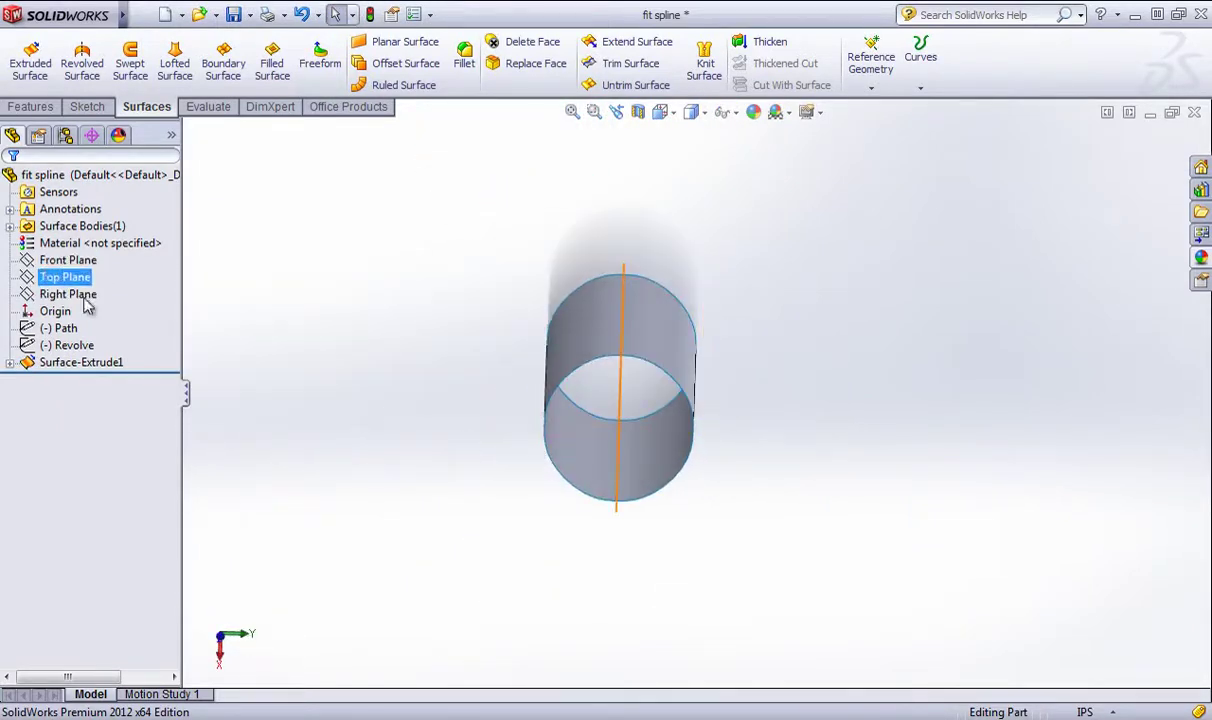
- Delete the extruded surface feature made from the Base Spline sketch
right_click(66, 362)
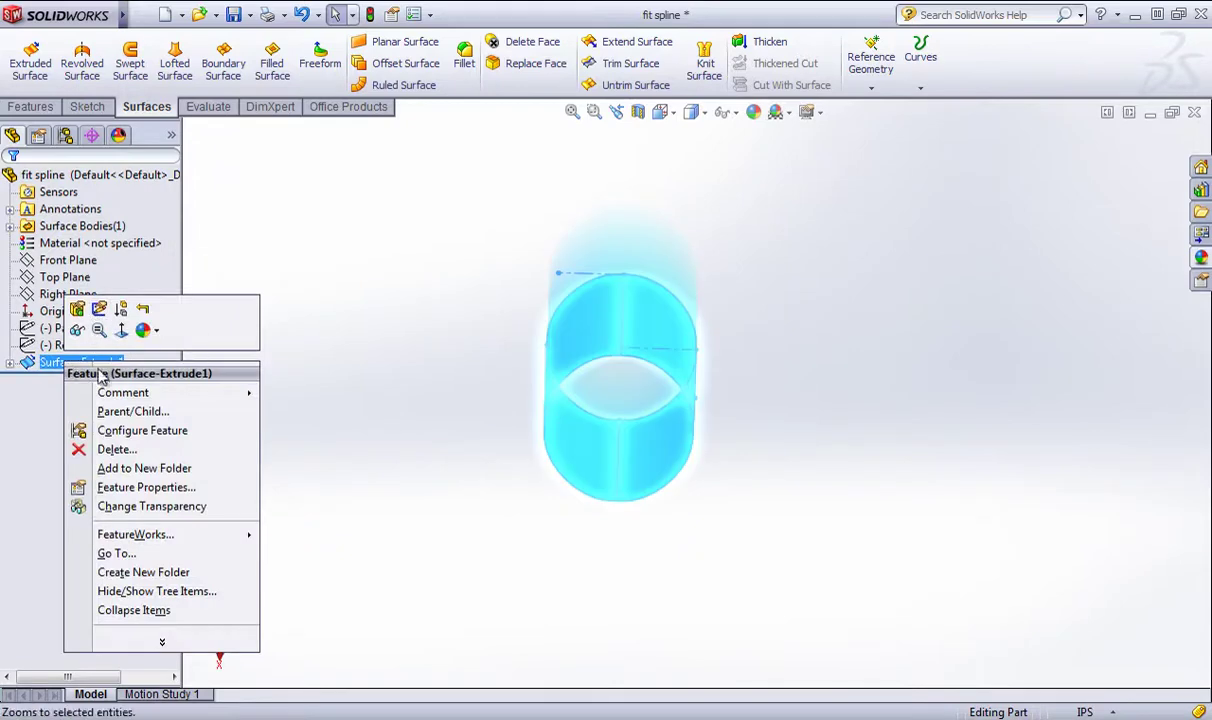
left_click(116, 449)
left_click(1026, 393)
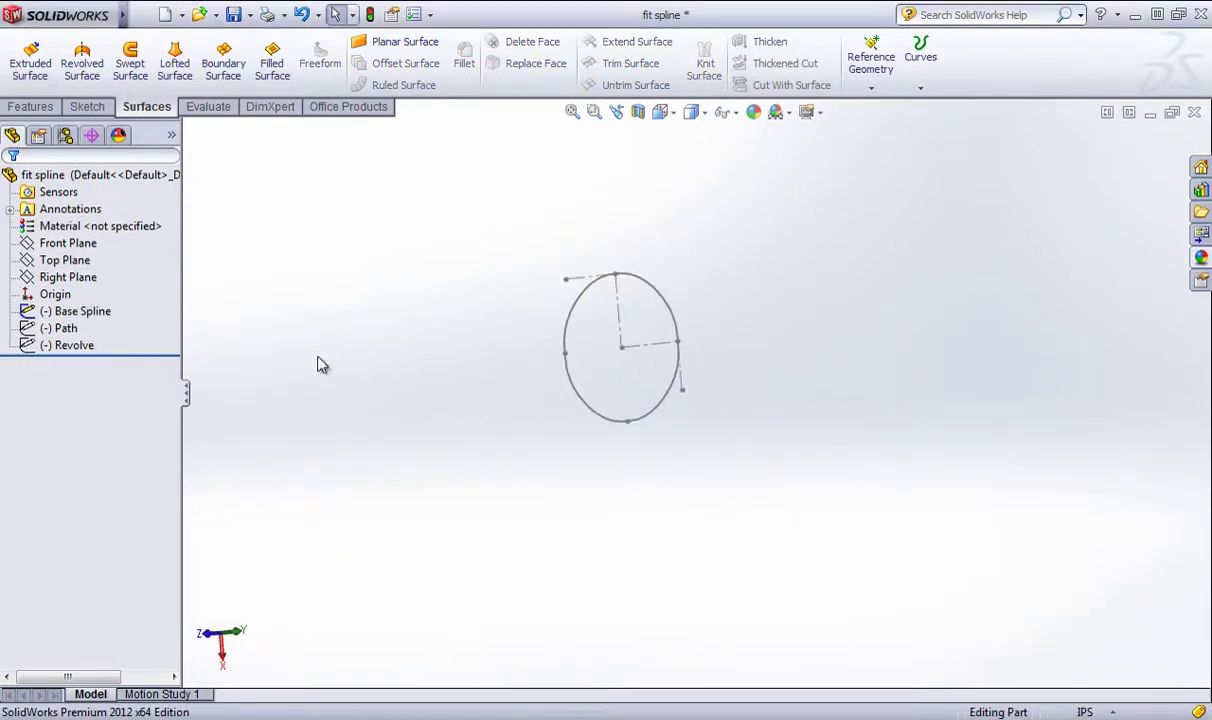
- Open the Base Spline sketch, examine its spline handles, tangency and relations around the closed loop, and exit the sketch
right_click(80, 311)
left_click(101, 262)
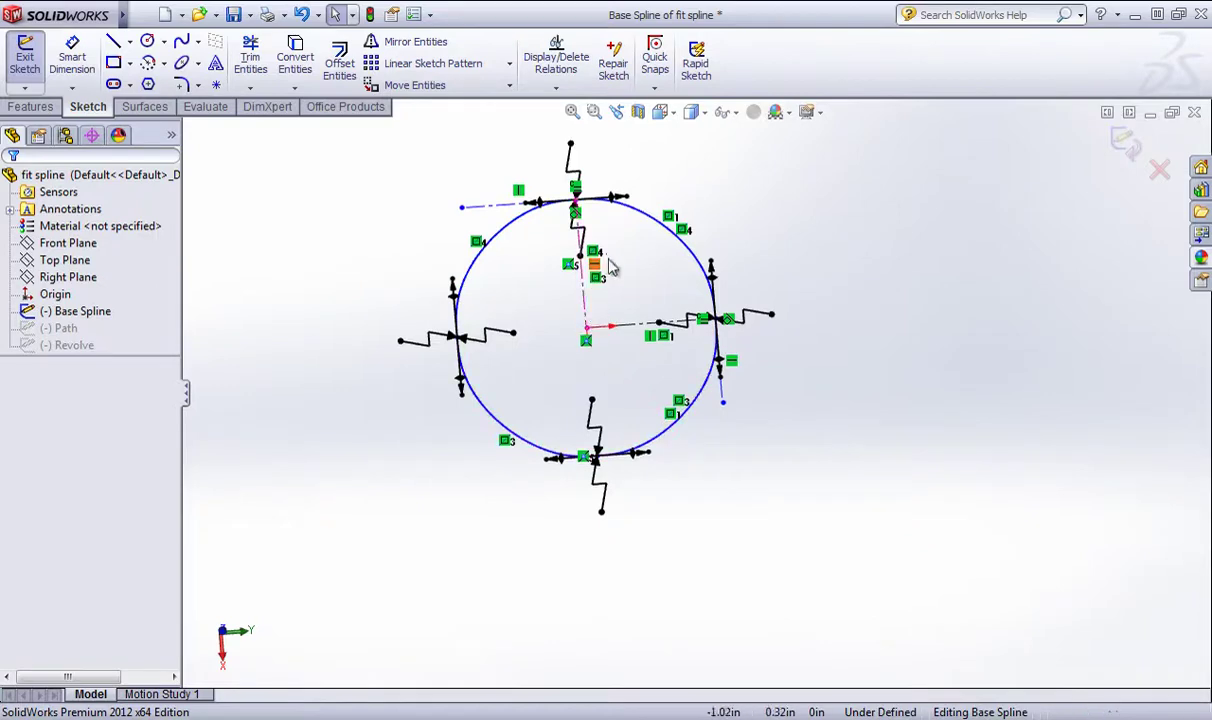
mouse_move(609, 260)
middle_mouse_down()
mouse_move(679, 179)
mouse_move(711, 398)
mouse_move(687, 322)
middle_mouse_up()
scroll(580, 238, "down", 2)
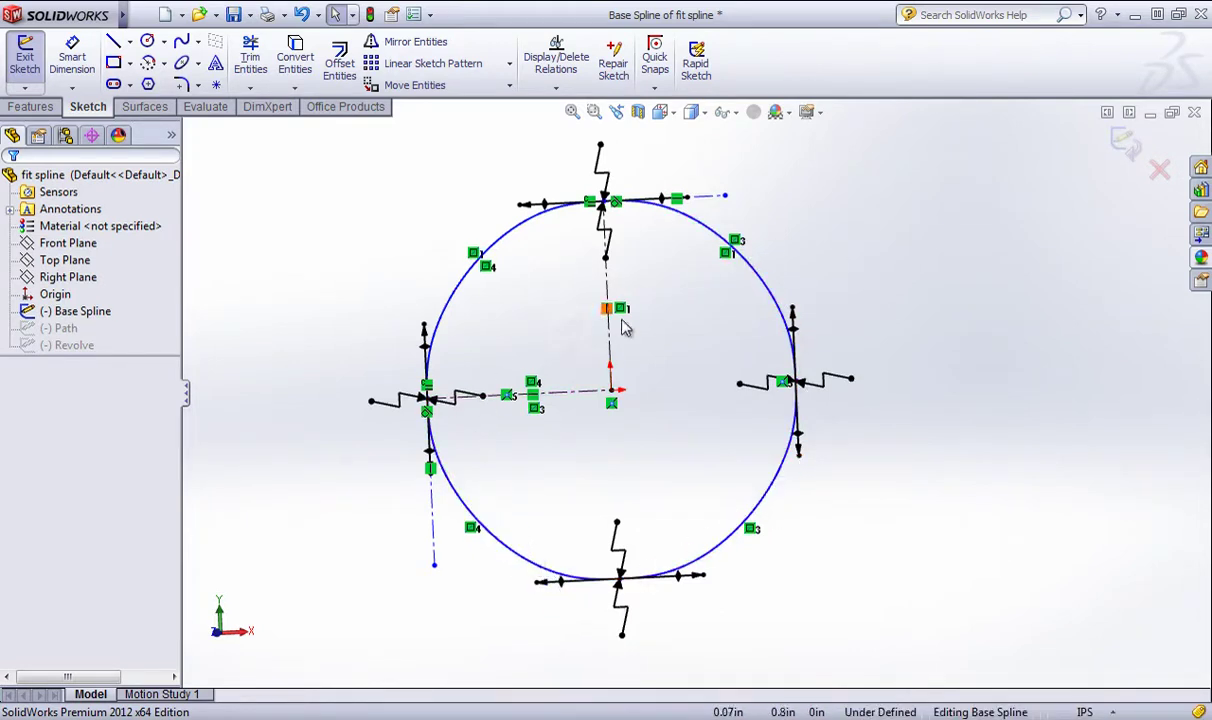
scroll(565, 305, "down", 3)
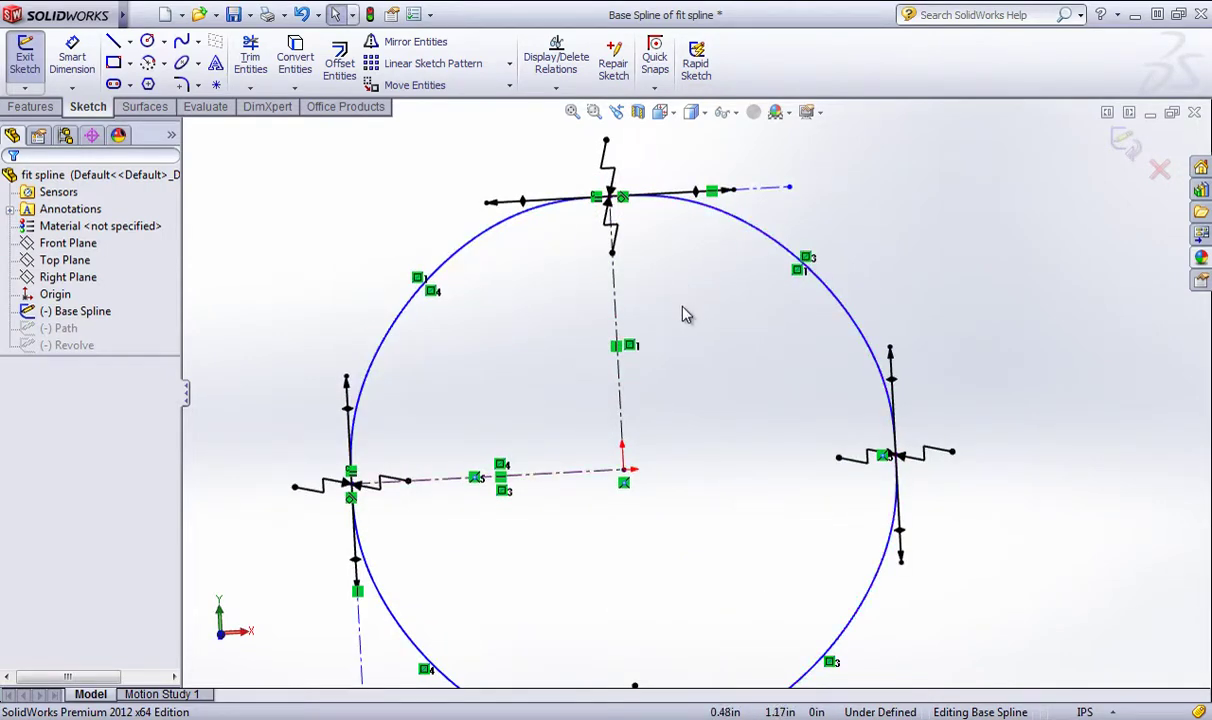
mouse_move(652, 336)
middle_mouse_down()
mouse_move(547, 360)
mouse_move(550, 386)
middle_mouse_up()
mouse_move(643, 385)
middle_mouse_down()
mouse_move(695, 349)
mouse_move(640, 380)
middle_mouse_up()
left_click(1113, 146)
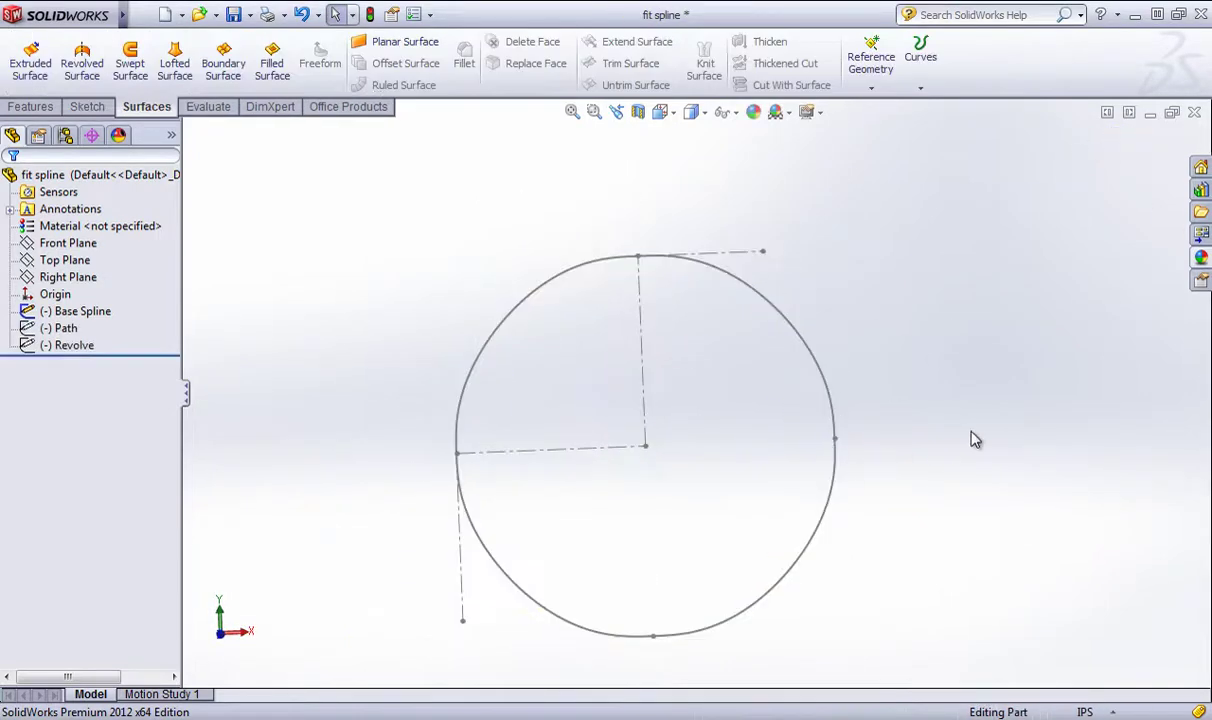
- Show the hidden Path sketch alongside the Base Spline profile
mouse_move(971, 436)
middle_mouse_down()
mouse_move(974, 398)
mouse_move(958, 381)
mouse_move(958, 425)
middle_mouse_up()
middle_click_drag(546, 322, 579, 346)
right_click(65, 328)
left_click(265, 238)
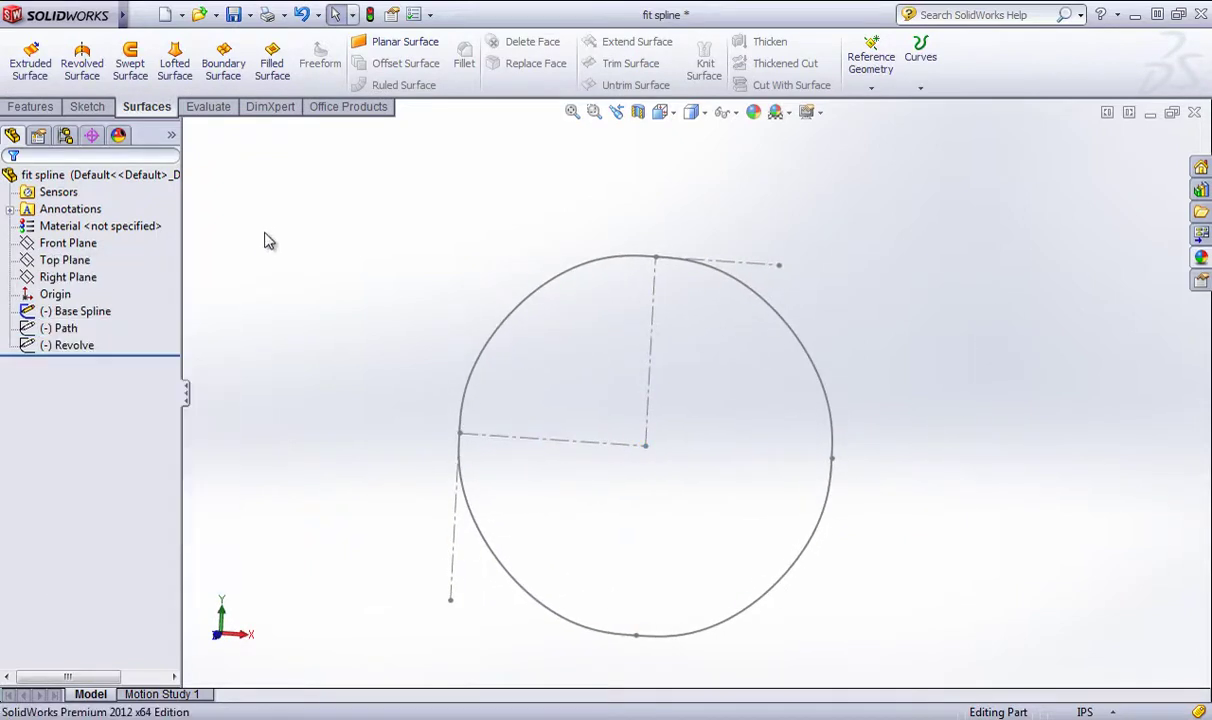
mouse_move(300, 320)
middle_mouse_down()
mouse_move(306, 270)
mouse_move(300, 300)
middle_mouse_up()
right_click(50, 328)
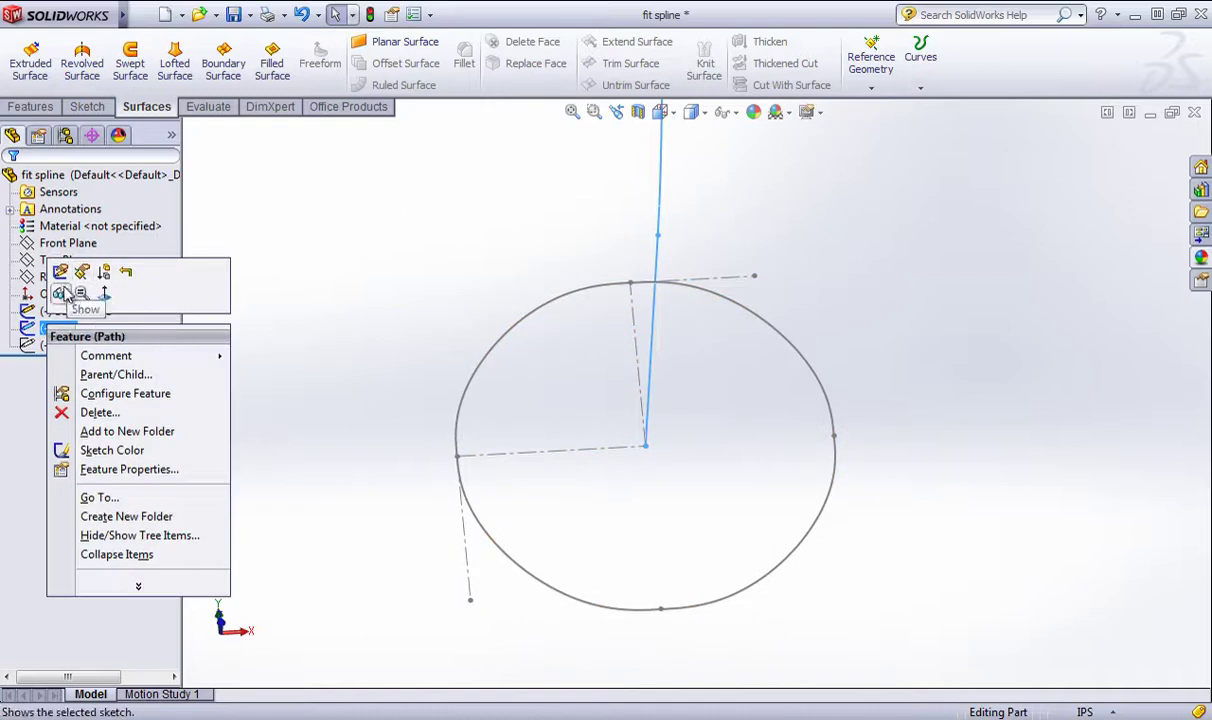
left_click(338, 342)
middle_click_drag(372, 386, 730, 349)
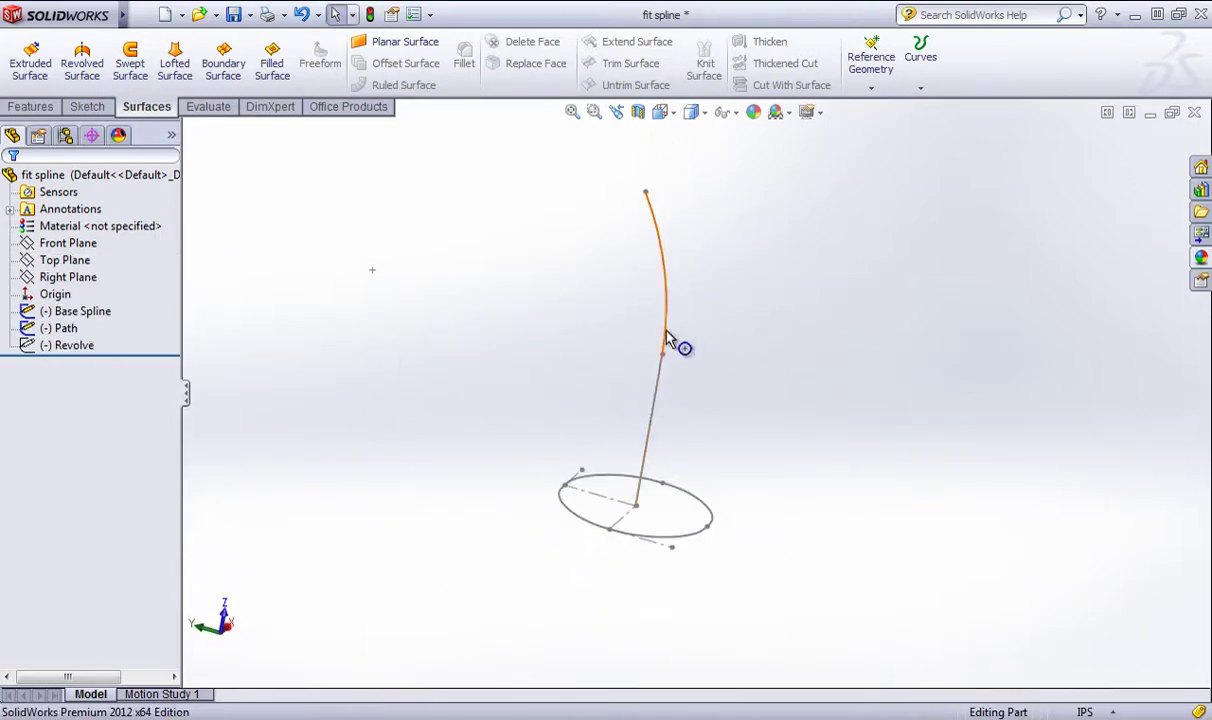
- Create a swept surface using Base Spline as the profile and Path as the path
left_click(127, 66)
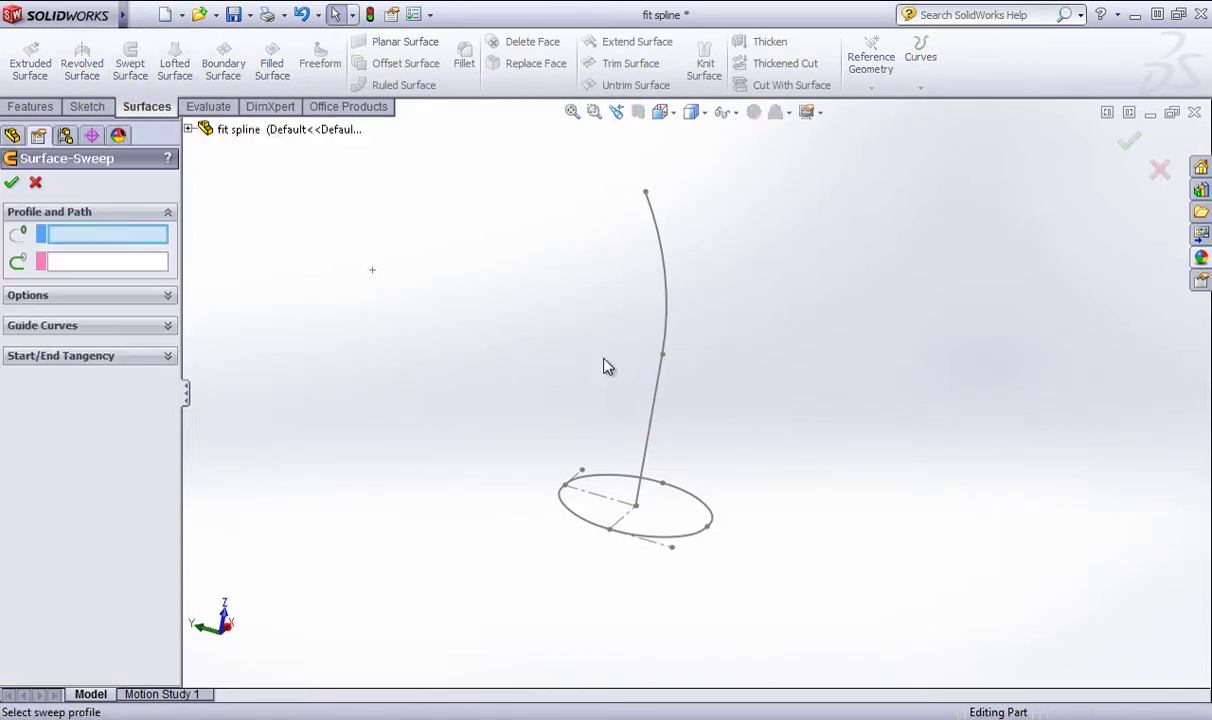
left_click(633, 541)
left_click(636, 488)
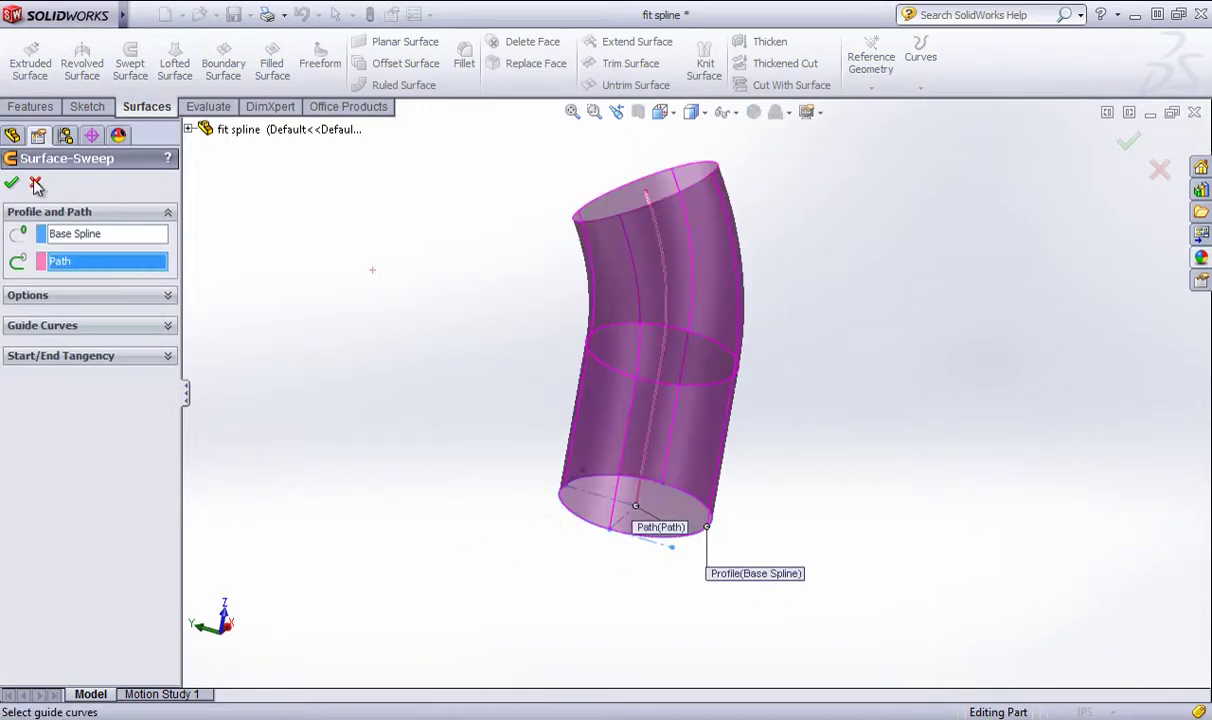
- Examine the swept surface from several sides for the edges that split it into separate faces
middle_click_drag(692, 376, 753, 358)
left_click(866, 360)
middle_click_drag(866, 360, 757, 353)
left_click(730, 262)
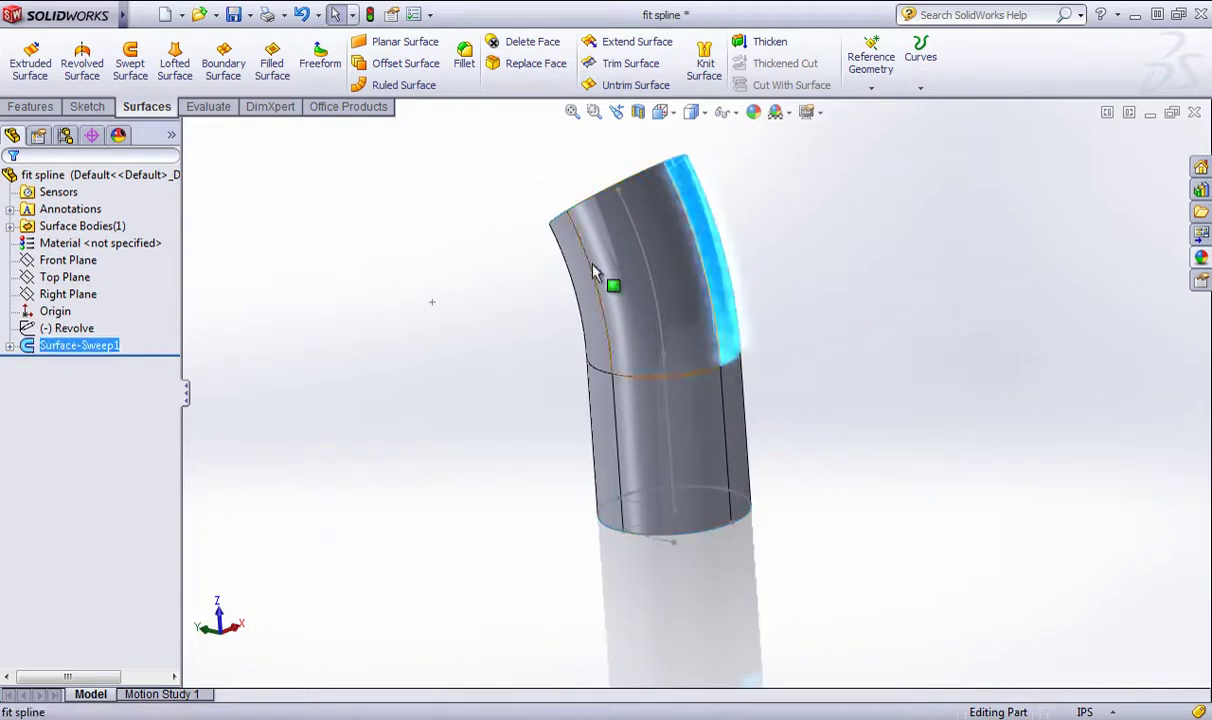
left_click(509, 284)
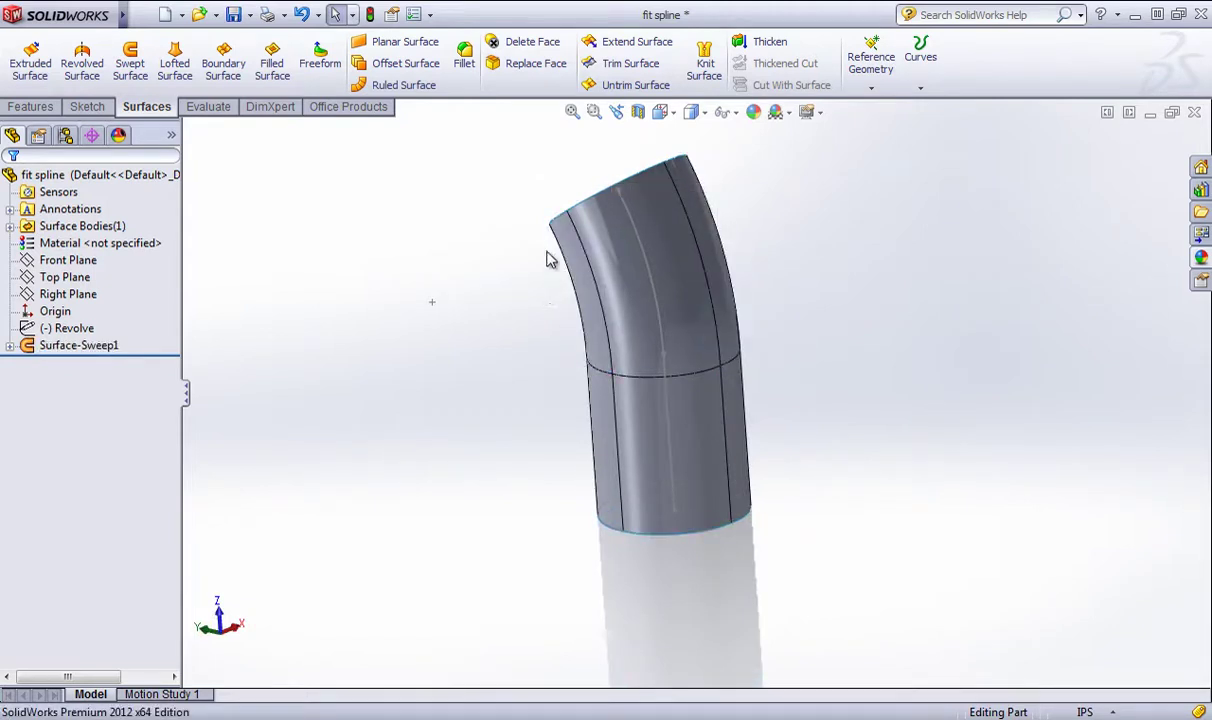
middle_click_drag(459, 280, 717, 325)
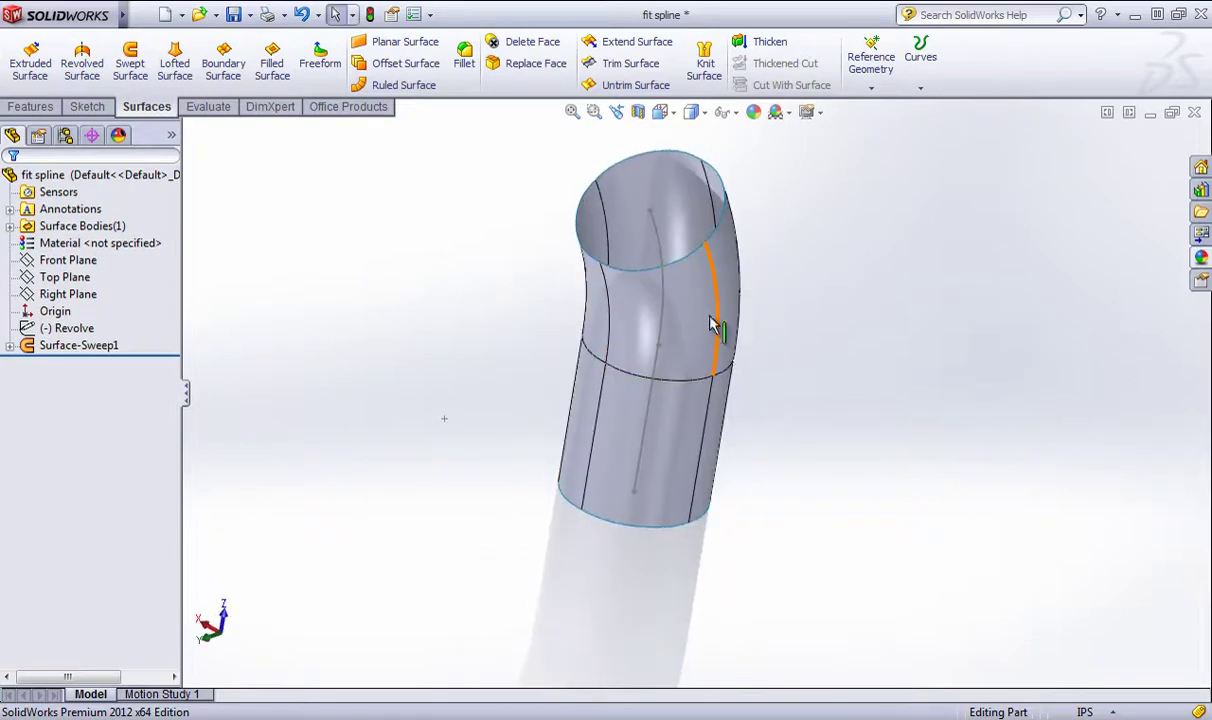
middle_click_drag(650, 262, 615, 186)
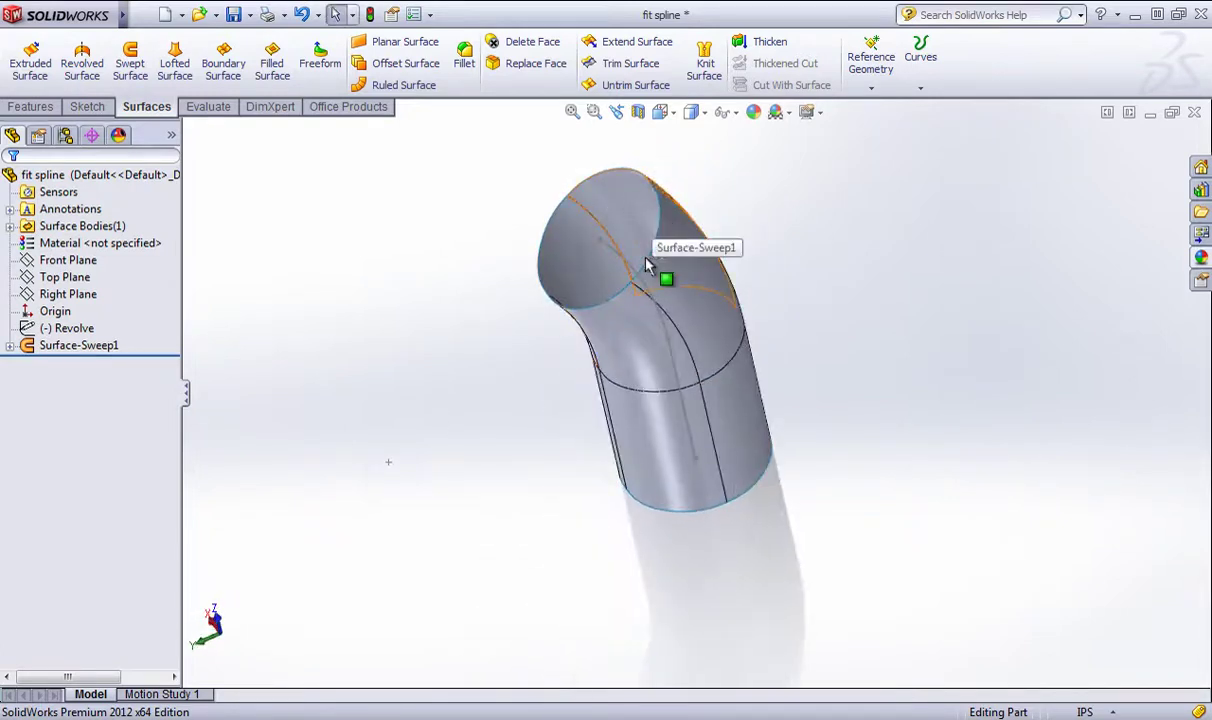
middle_click_drag(614, 318, 560, 322)
- Delete the swept surface feature, keeping its profile and path sketches
right_click(78, 345)
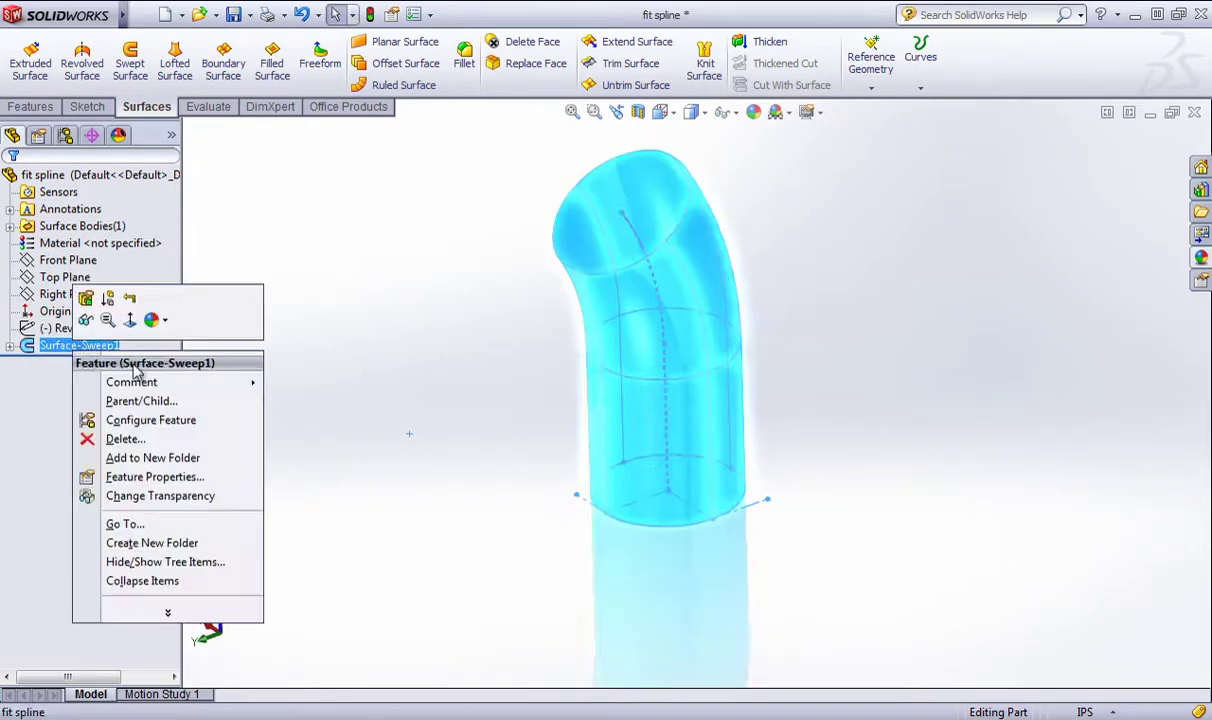
left_click(115, 438)
left_click(1026, 393)
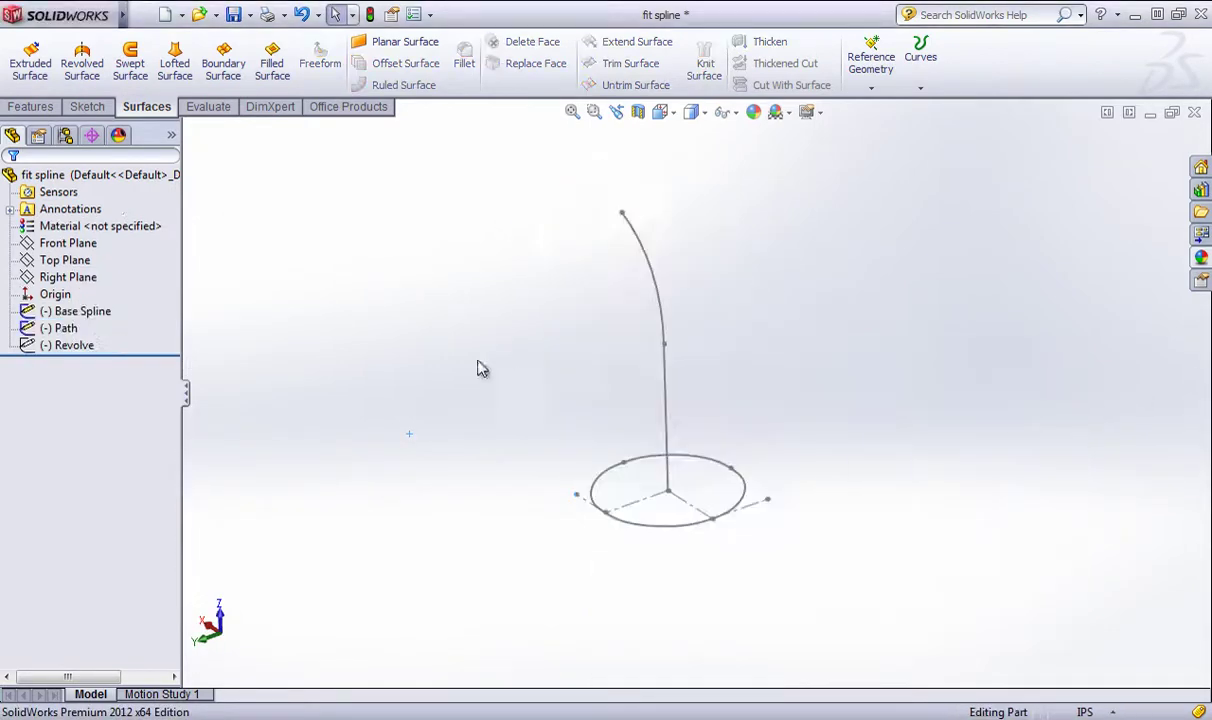
- Edit the Path sketch and set up a Fit Spline over its line and arc with Closed spline turned off
middle_click_drag(479, 368, 860, 359)
right_click(60, 328)
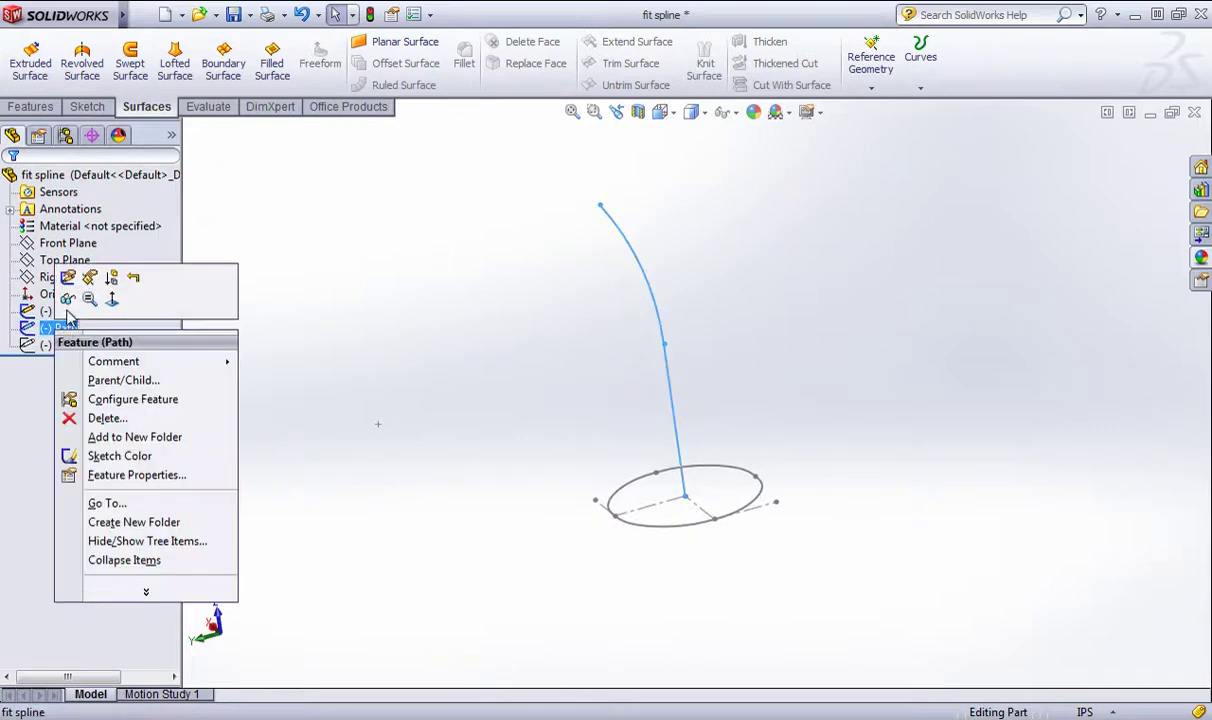
left_click(77, 274)
left_click(198, 42)
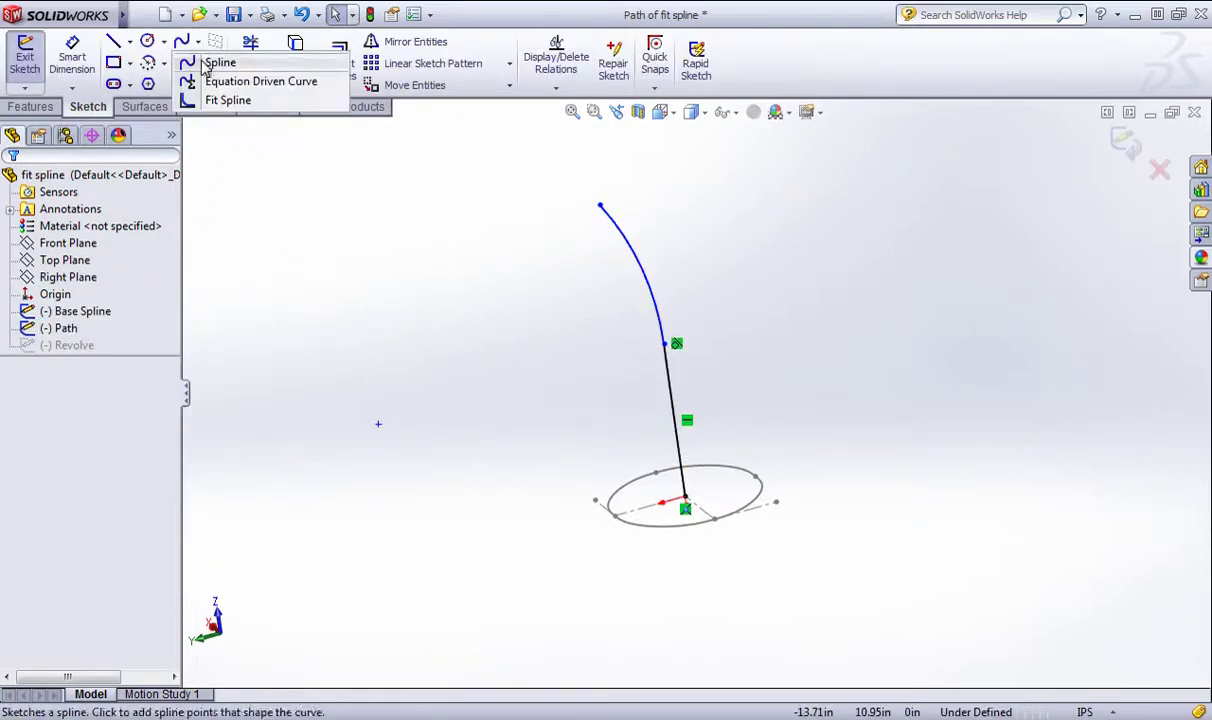
left_click(215, 97)
left_click(672, 378)
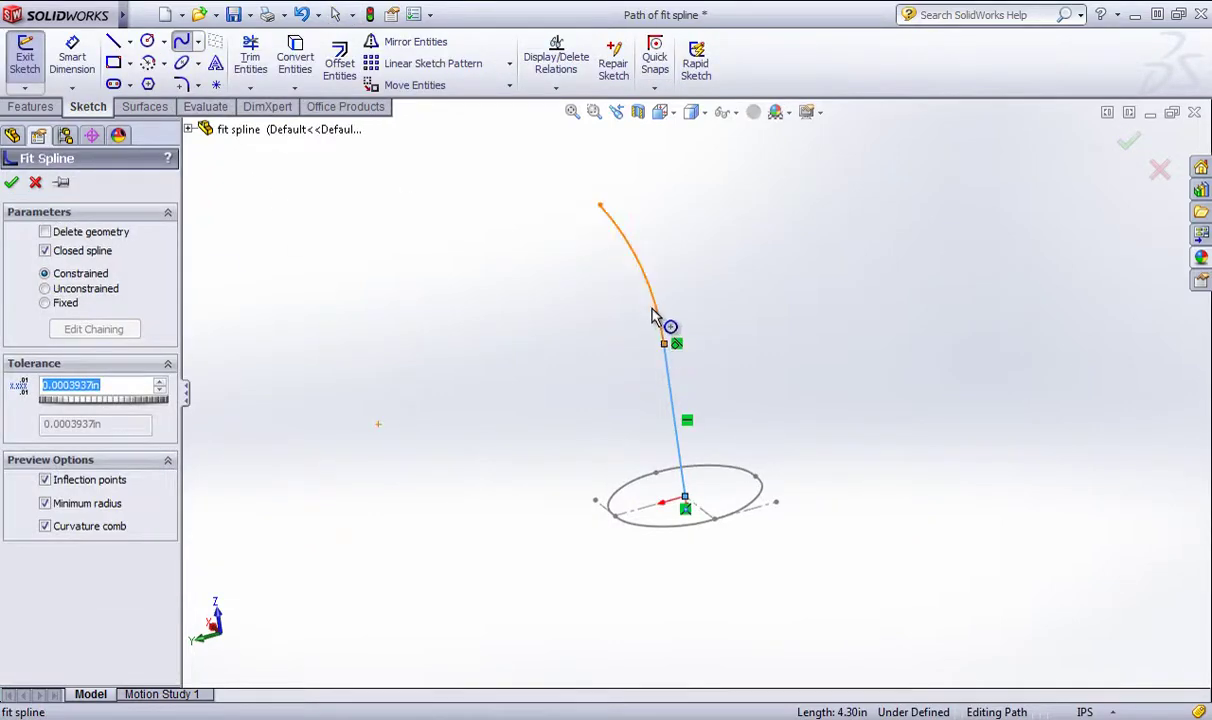
left_click(656, 316)
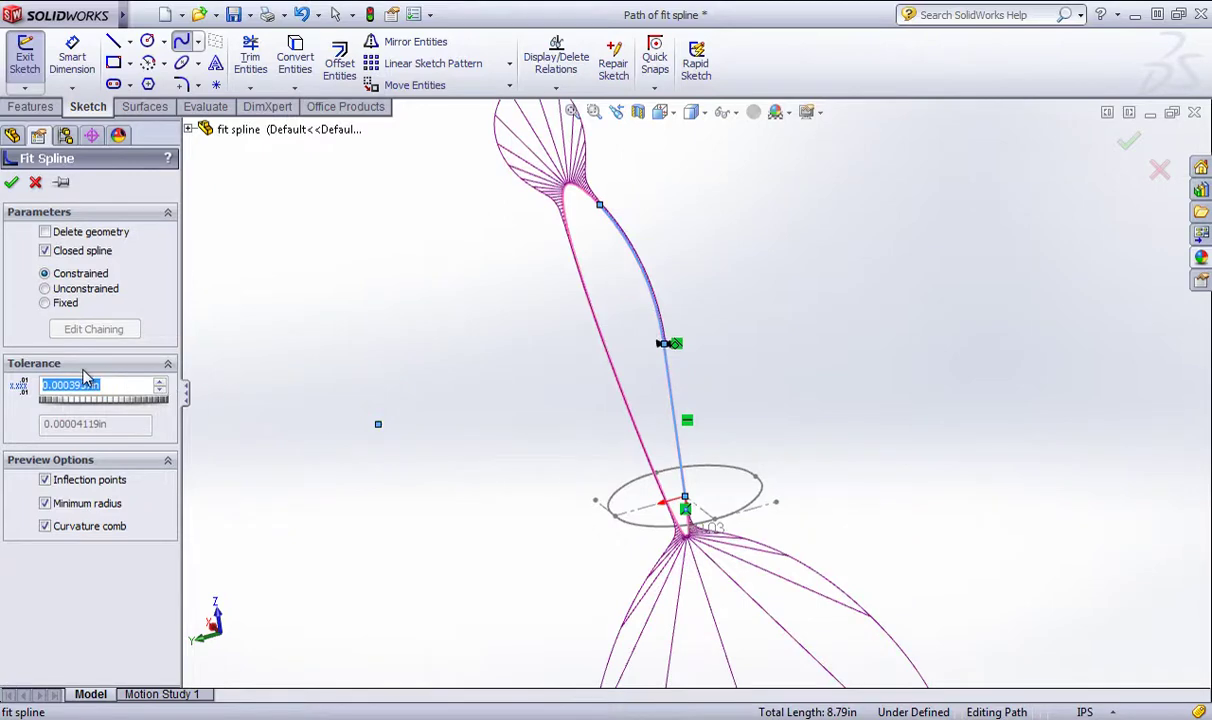
mouse_move(318, 384)
middle_mouse_down()
mouse_move(346, 398)
mouse_move(330, 428)
middle_mouse_up()
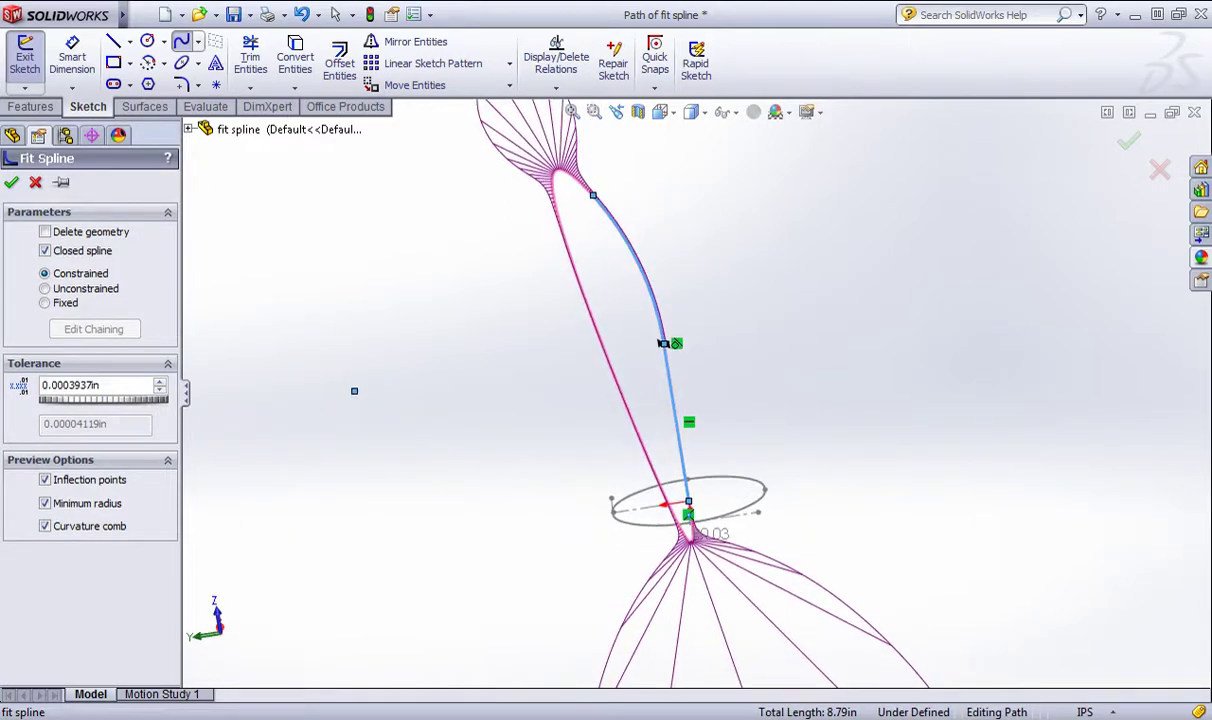
left_click(45, 251)
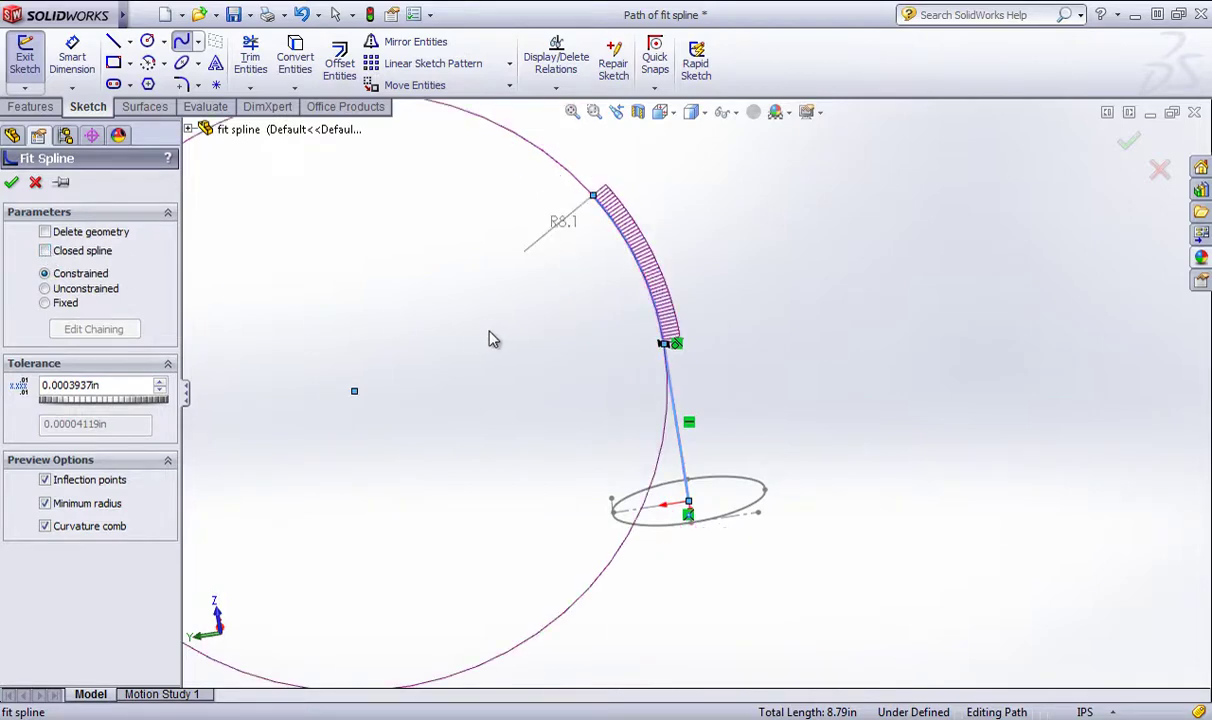
- Check the curvature comb at the line-arc junction and create the constrained fit spline with 0.0003937 in tolerance, keeping the original geometry
mouse_move(493, 340)
middle_mouse_down()
mouse_move(568, 306)
mouse_move(238, 301)
middle_mouse_up()
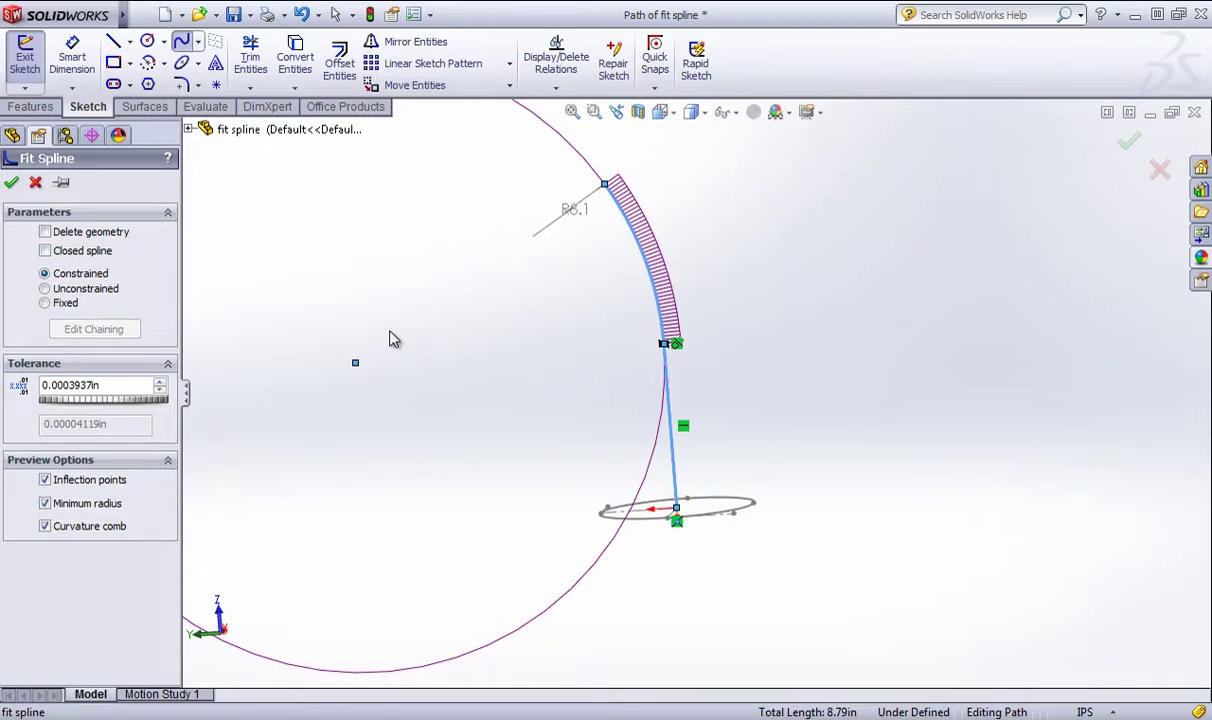
scroll(678, 360, "down", 10)
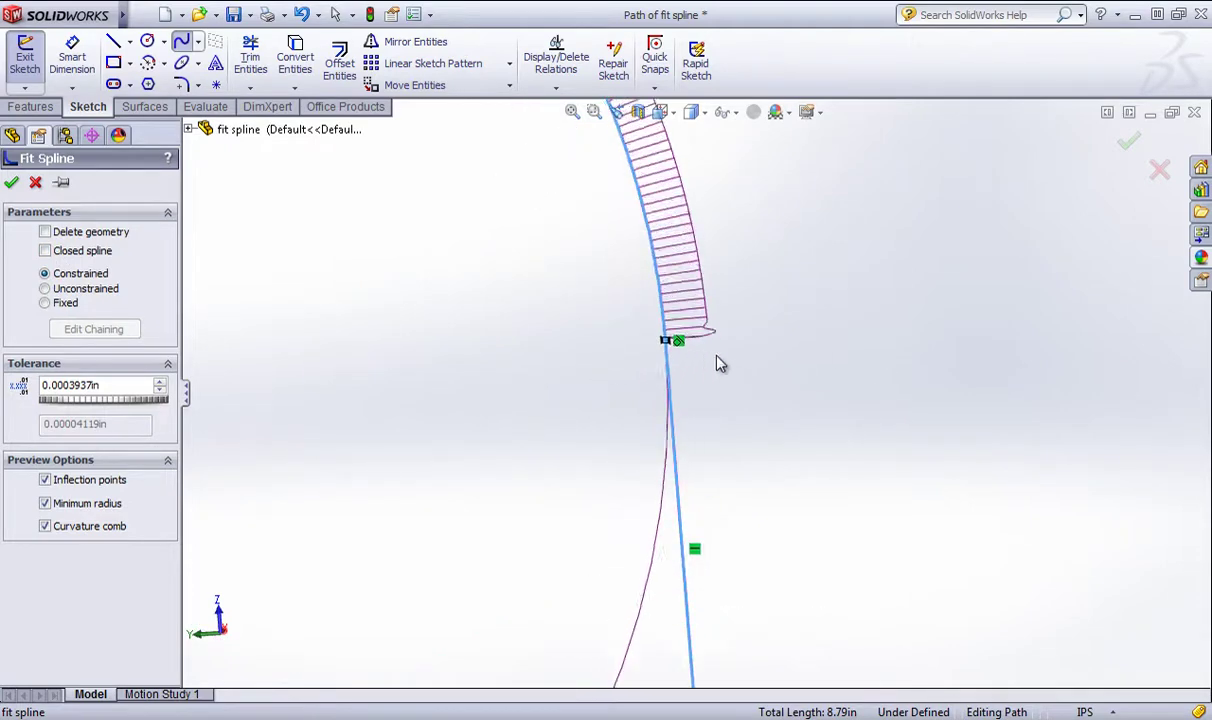
scroll(675, 370, "down", 10)
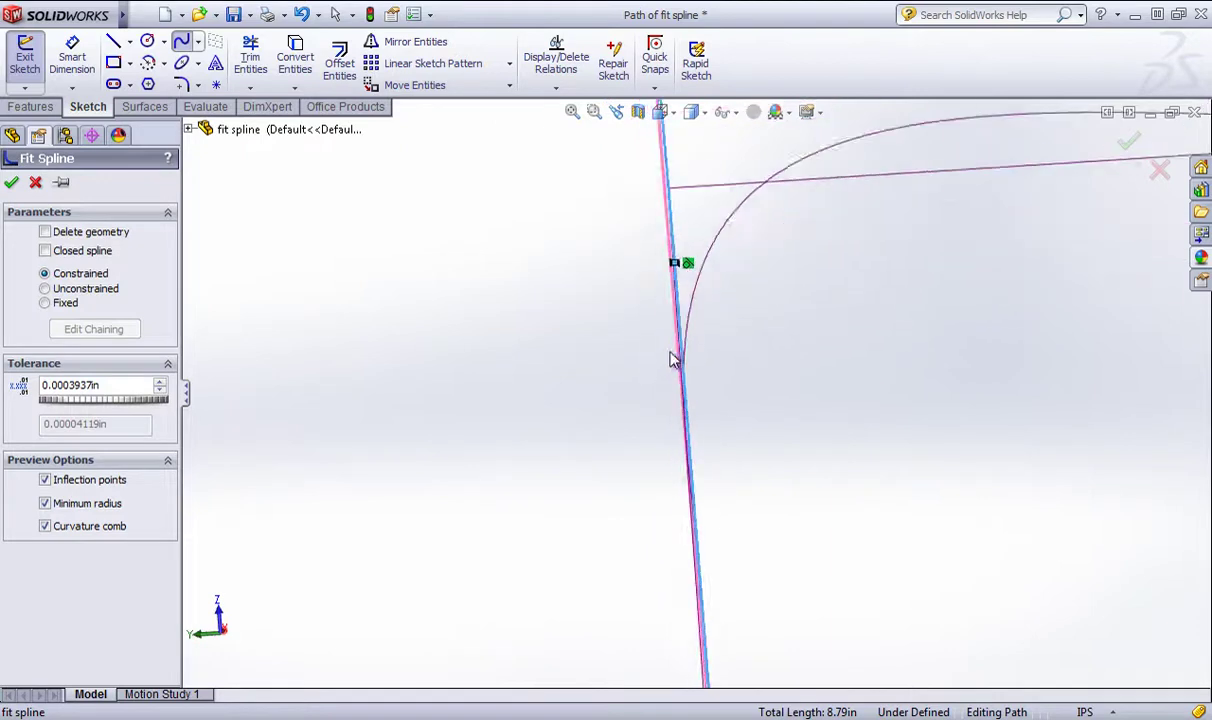
scroll(648, 362, "up", 1)
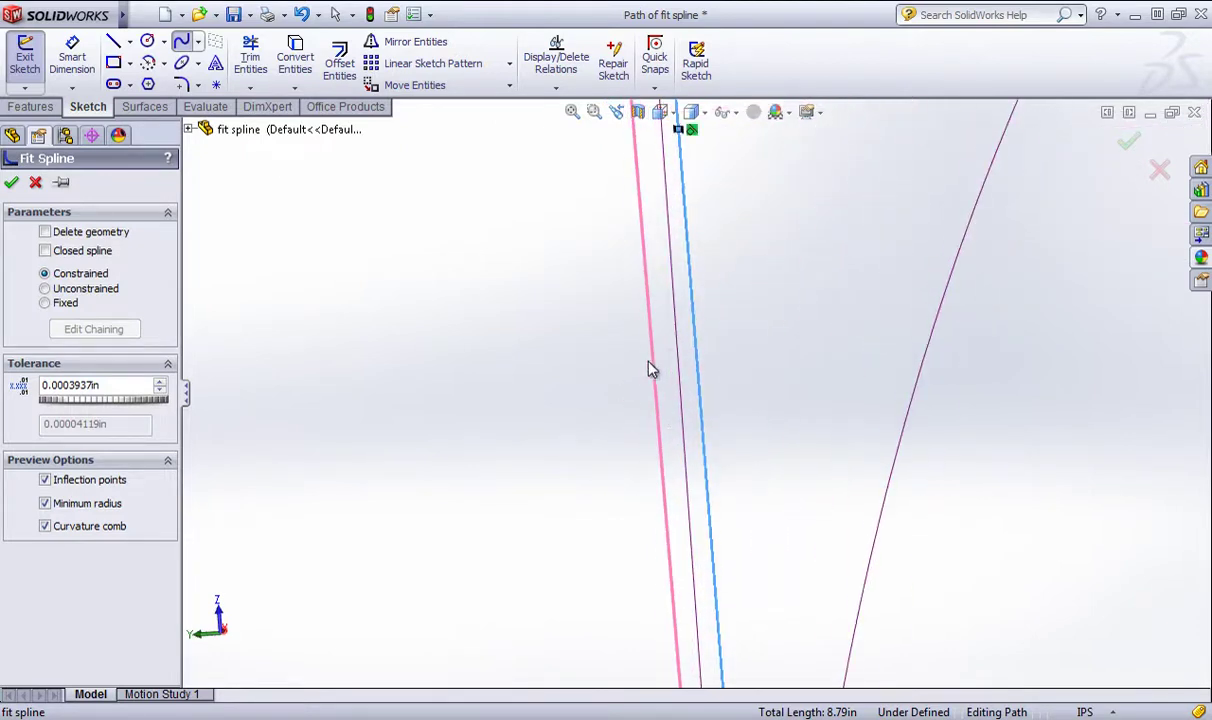
mouse_move(642, 333)
middle_mouse_down()
mouse_move(682, 365)
mouse_move(684, 414)
mouse_move(708, 438)
mouse_move(650, 428)
middle_mouse_up()
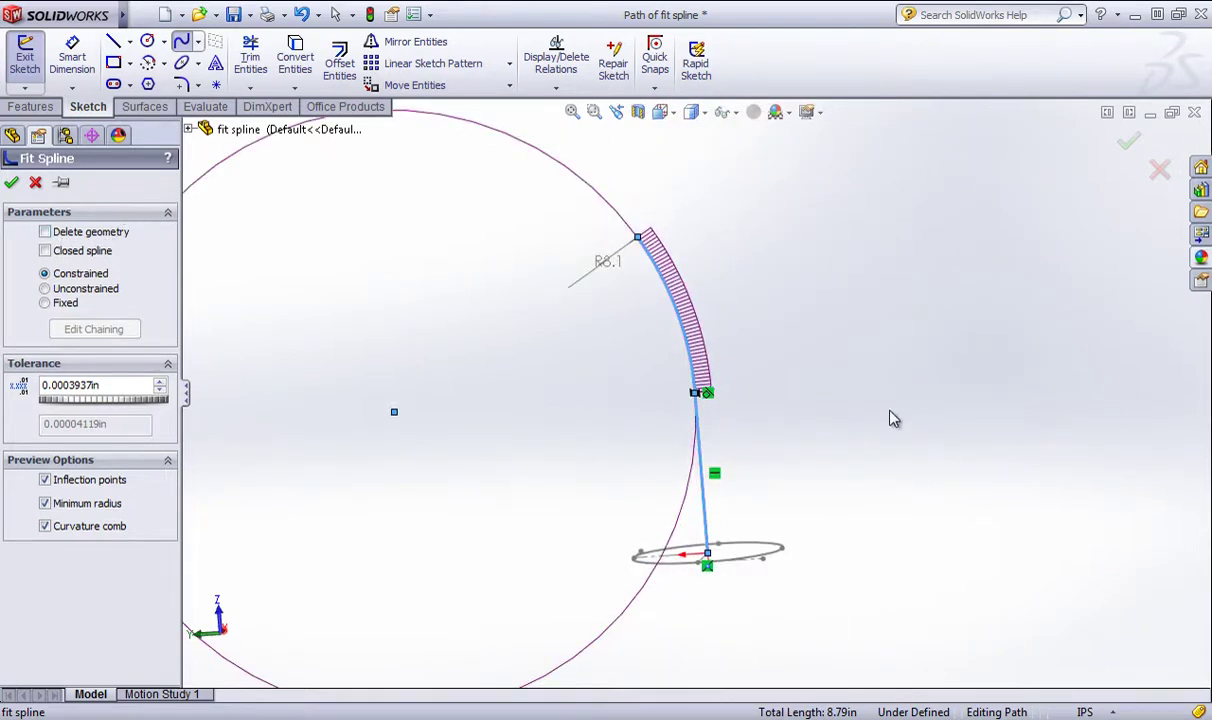
left_click(52, 233)
left_click(58, 237)
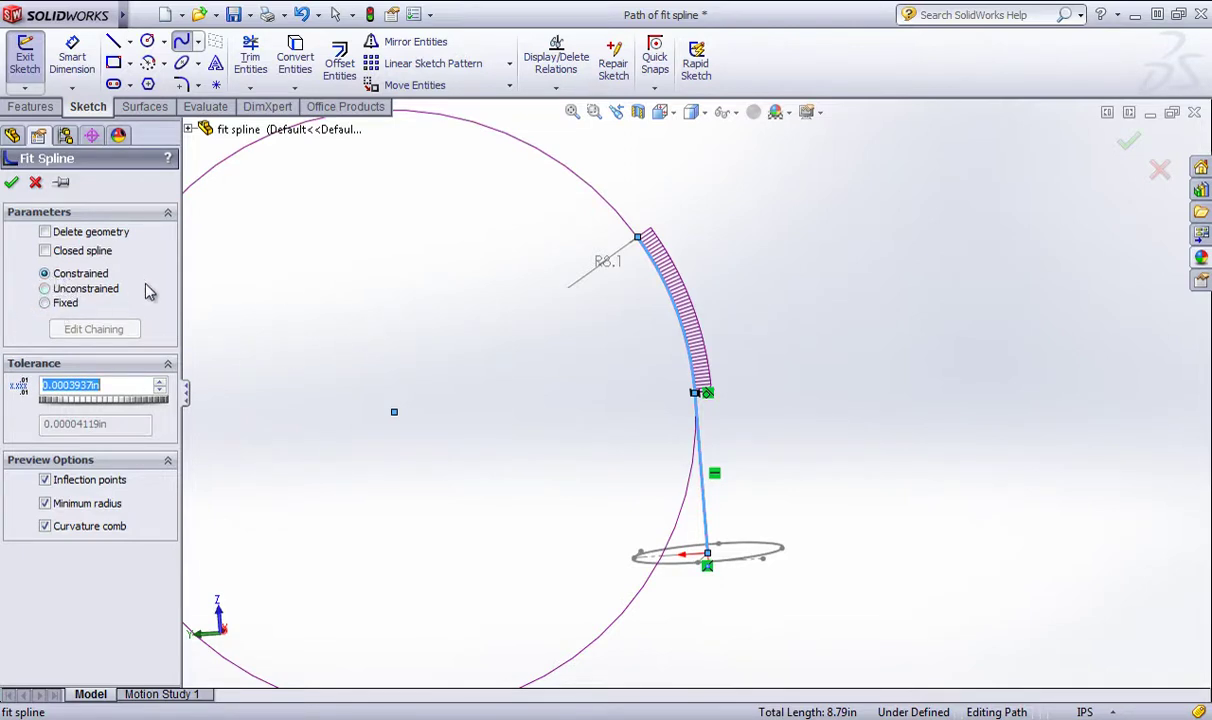
left_click(11, 182)
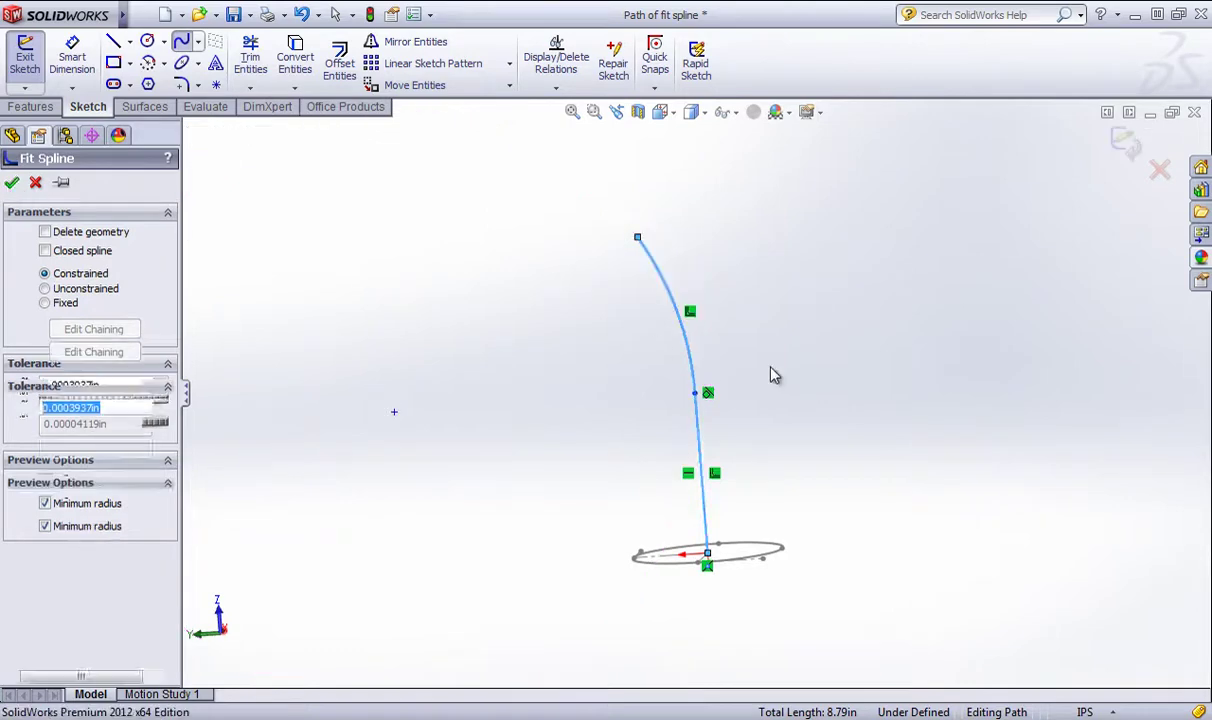
mouse_move(723, 374)
middle_mouse_down()
mouse_move(787, 368)
mouse_move(720, 365)
mouse_move(732, 364)
middle_mouse_up()
left_click(693, 366)
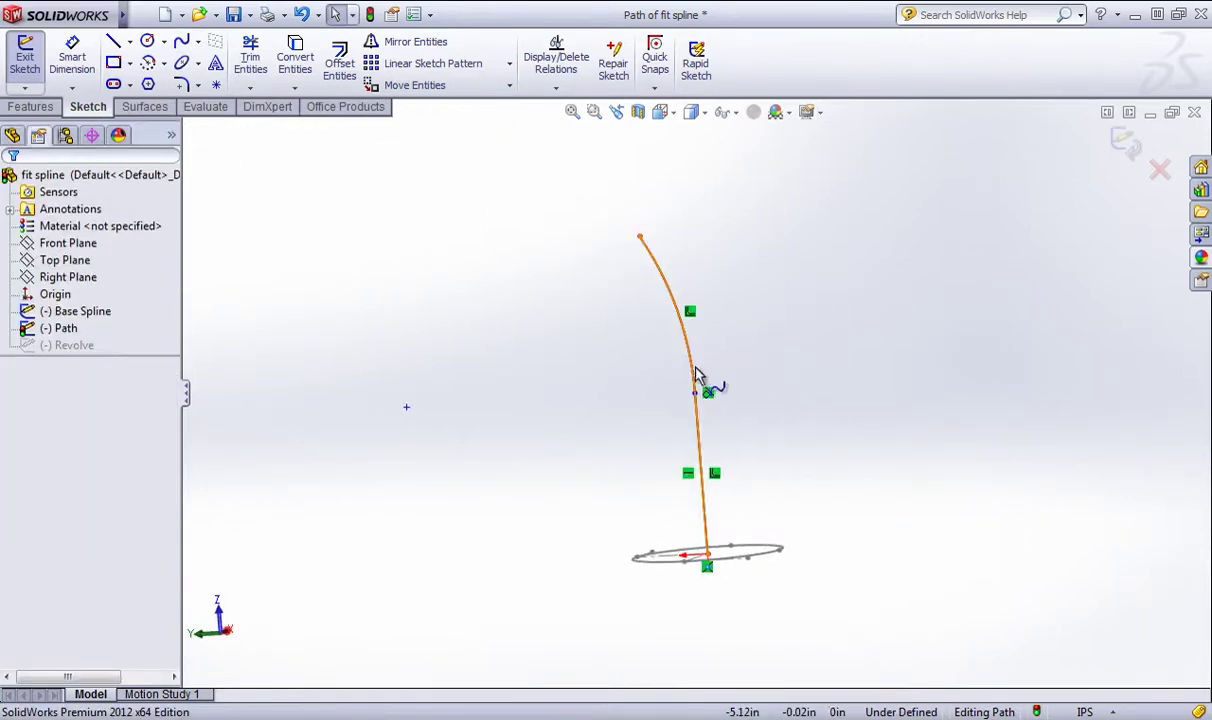
- Exit the Path sketch, sweep the Base Spline profile along the fitted Path as a surface, and inspect its faces
left_click(1125, 143)
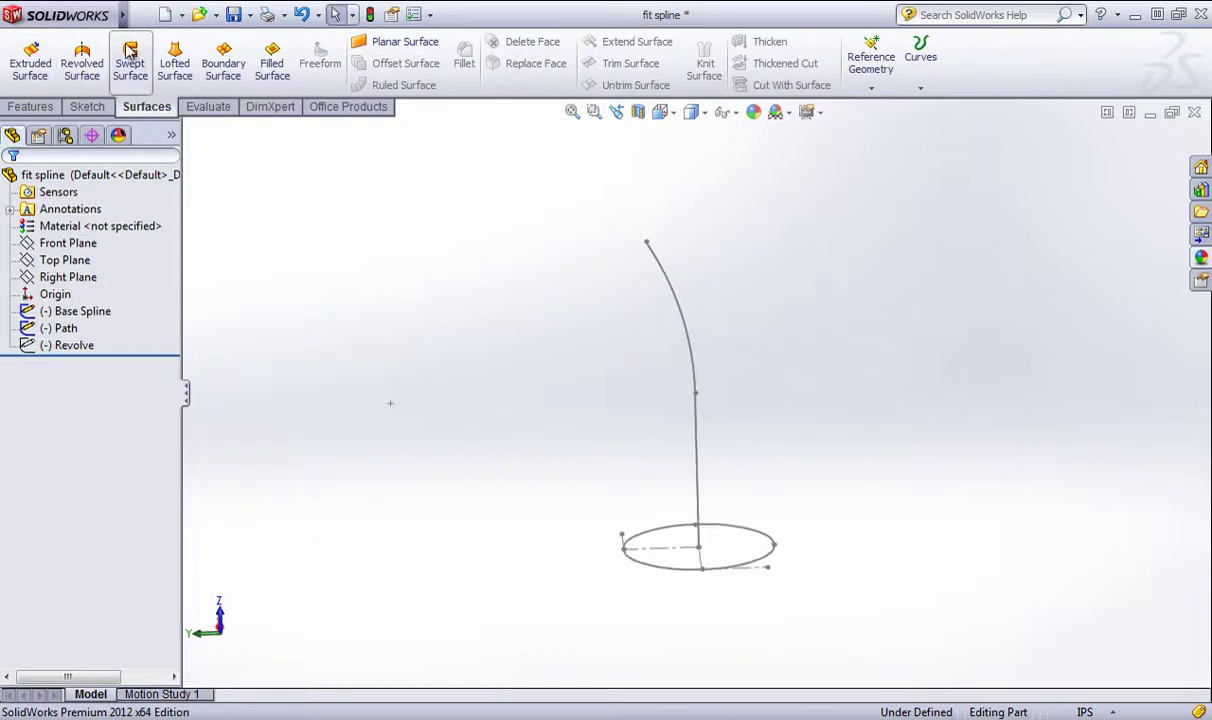
left_click(130, 62)
left_click(688, 568)
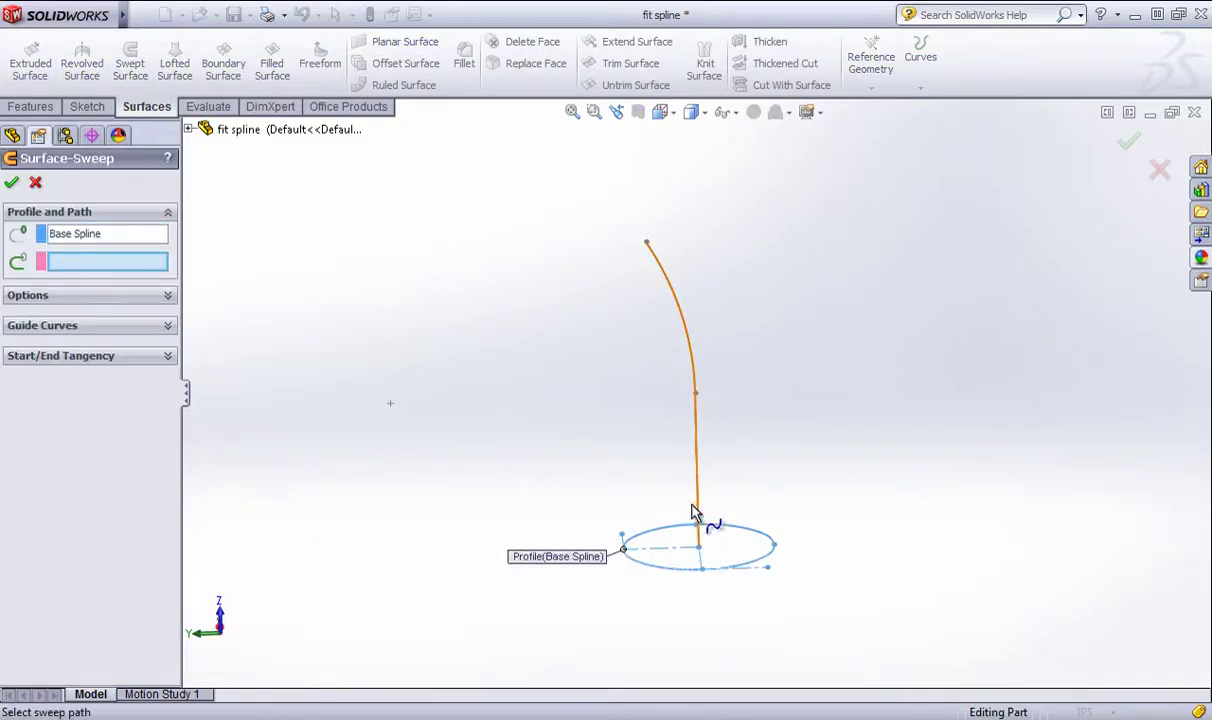
left_click(697, 487)
middle_click_drag(535, 357, 620, 387)
left_click(13, 184)
left_click(529, 375)
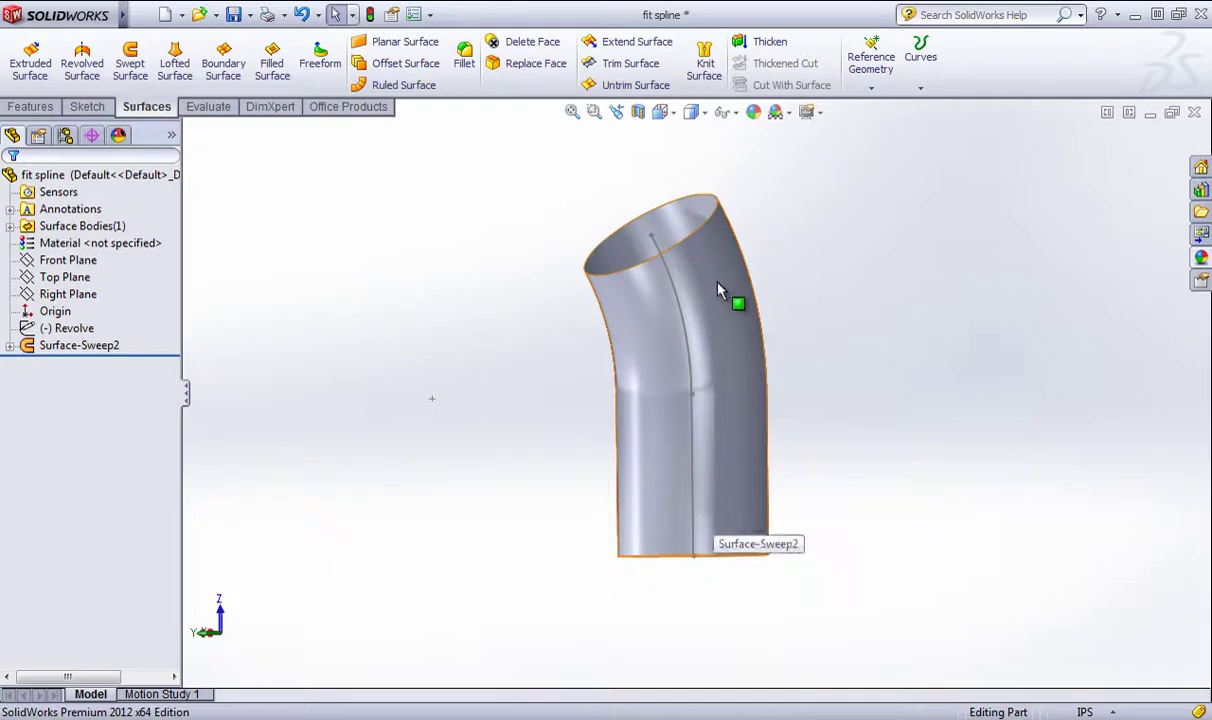
middle_click_drag(697, 355, 486, 328)
- Delete the new swept surface feature while keeping the Base Spline and Path sketches
left_click(82, 346)
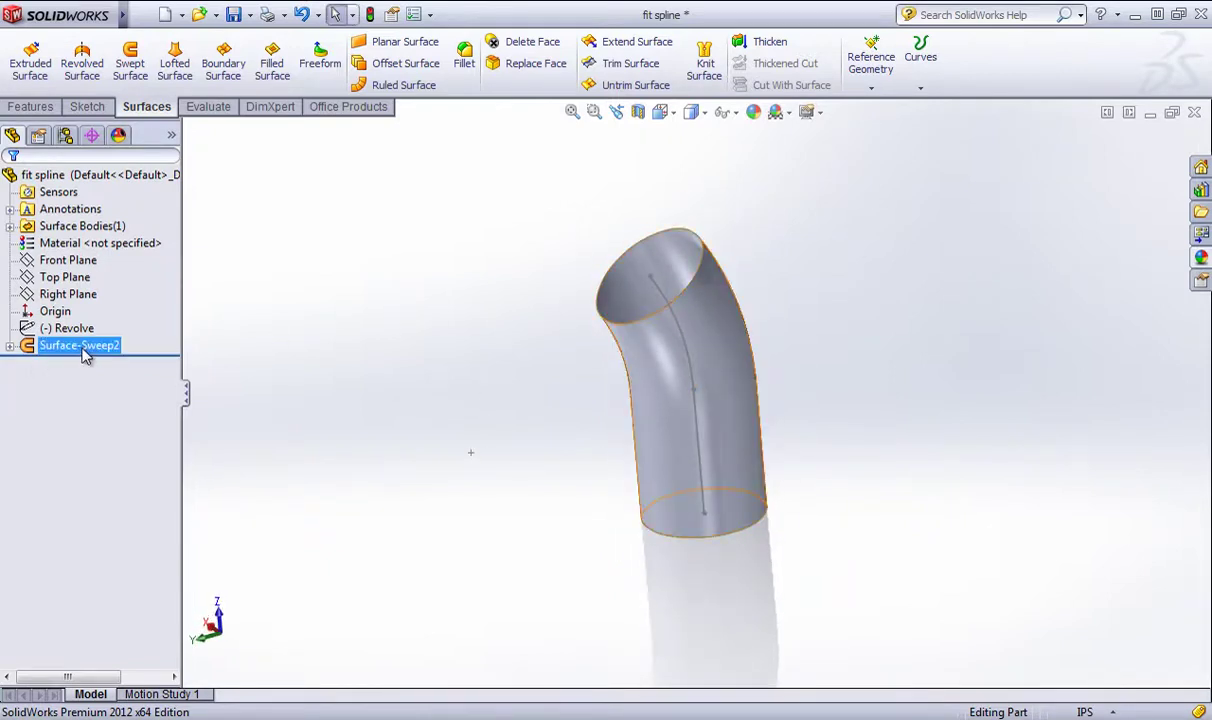
right_click(84, 350)
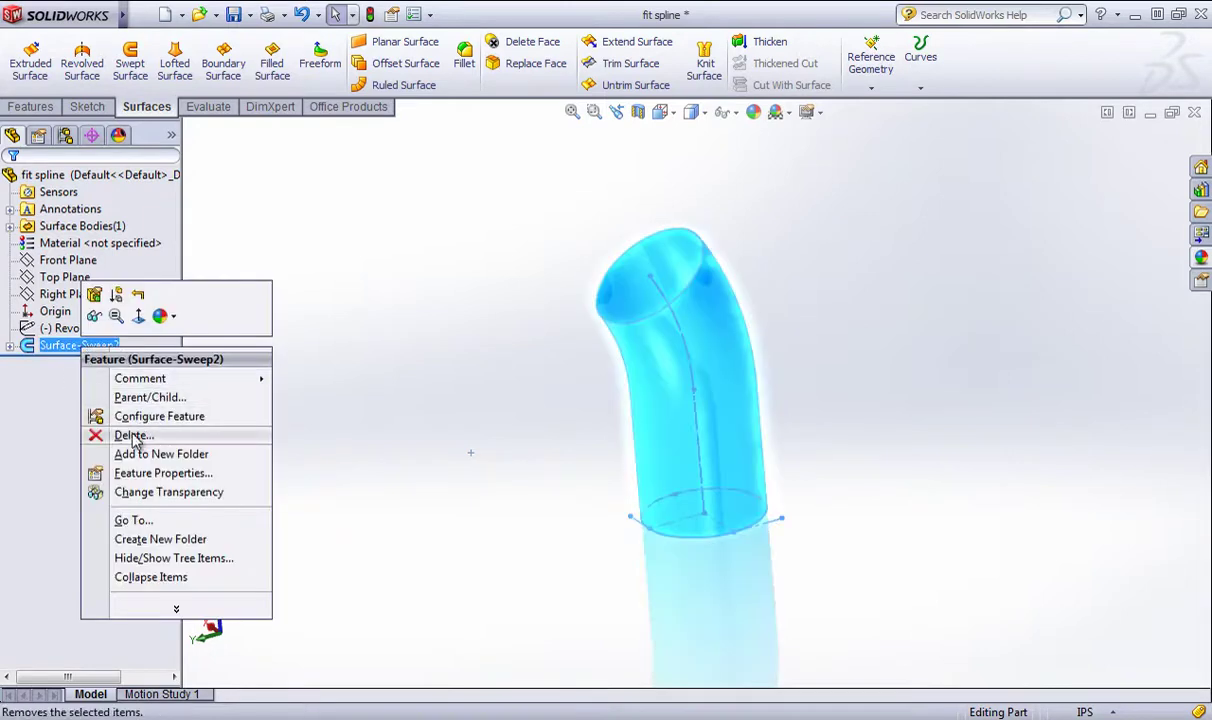
left_click(133, 437)
left_click(1024, 396)
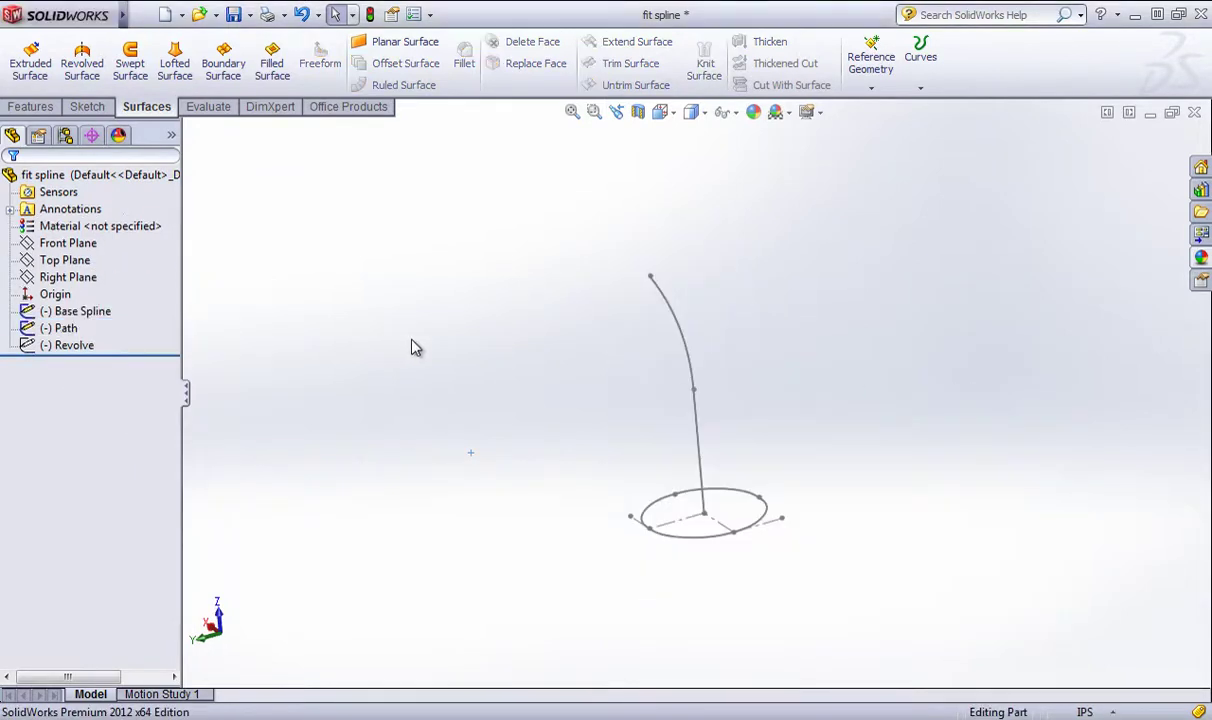
- Edit the Base Spline sketch and select the profile's four arcs for a constrained, closed fit spline
left_click(75, 311)
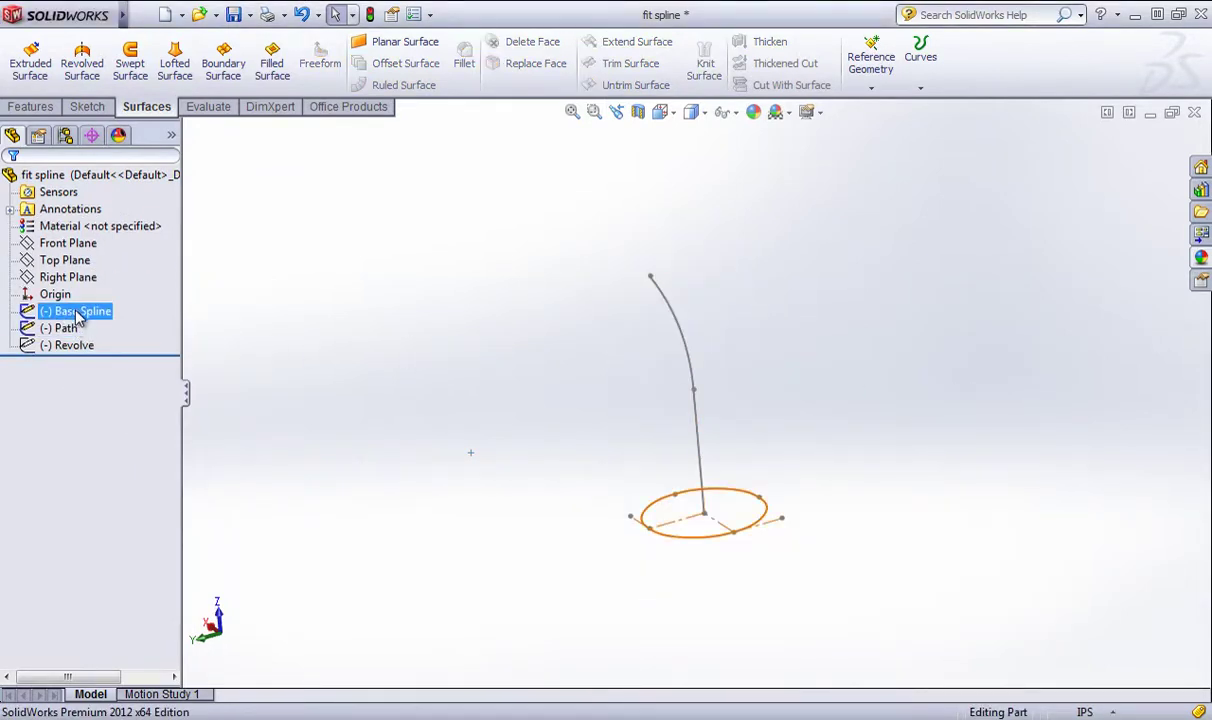
right_click(77, 313)
left_click(97, 257)
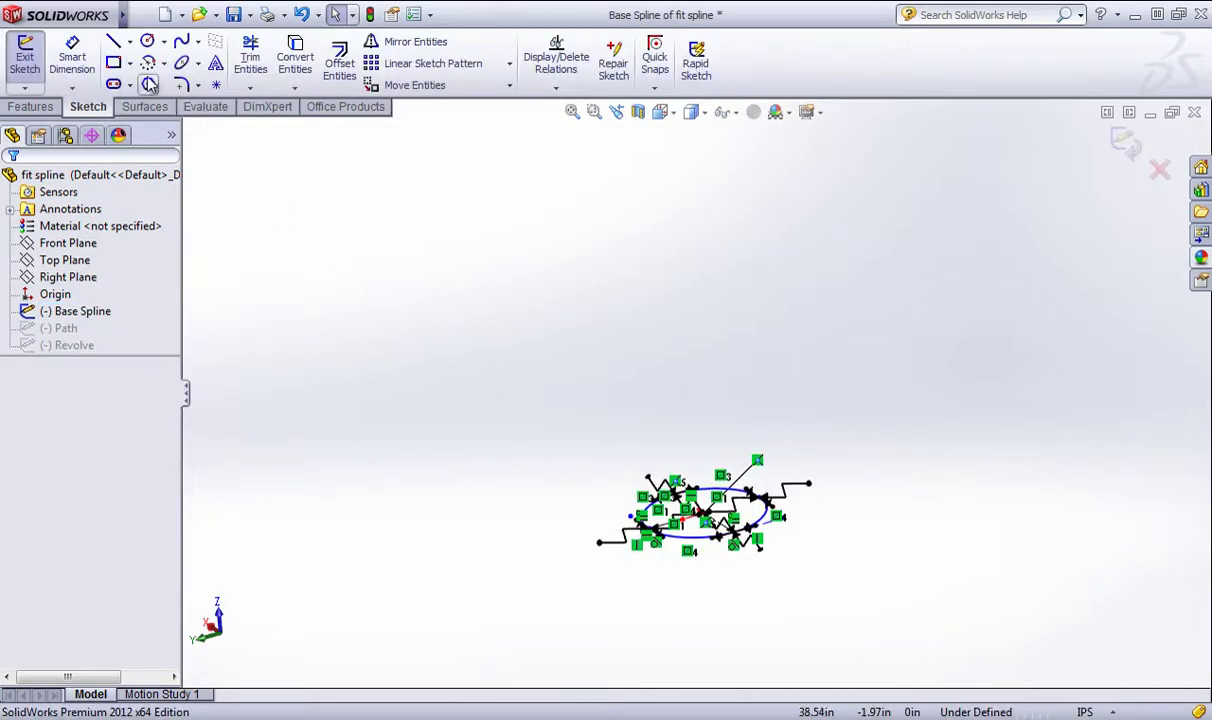
left_click(197, 41)
left_click(210, 100)
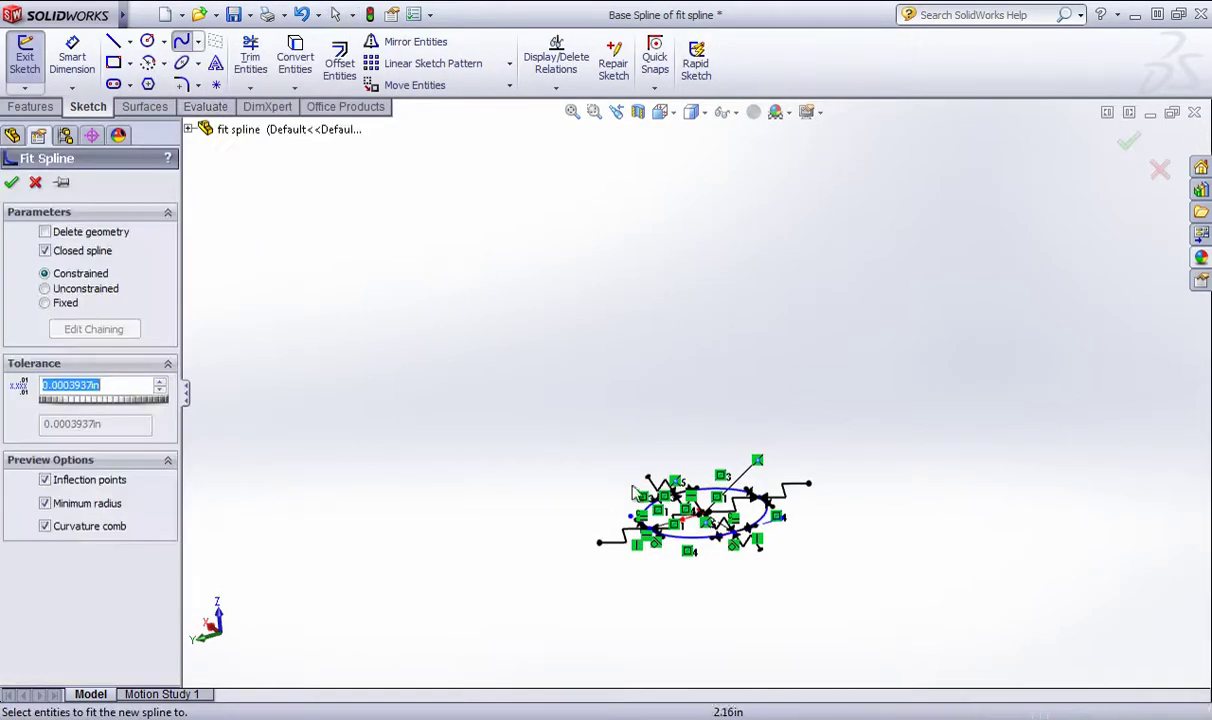
middle_click_drag(632, 487, 698, 599)
left_click(705, 575)
scroll(742, 520, "down", 2)
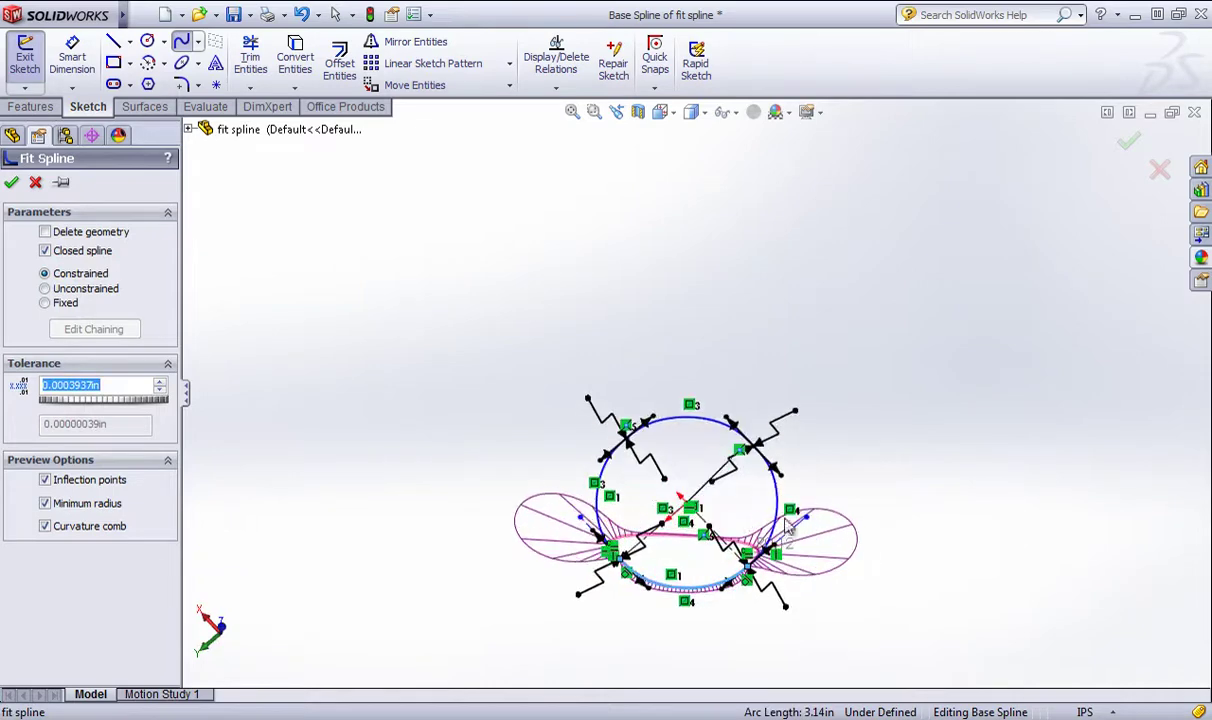
left_click(776, 475)
left_click(650, 418)
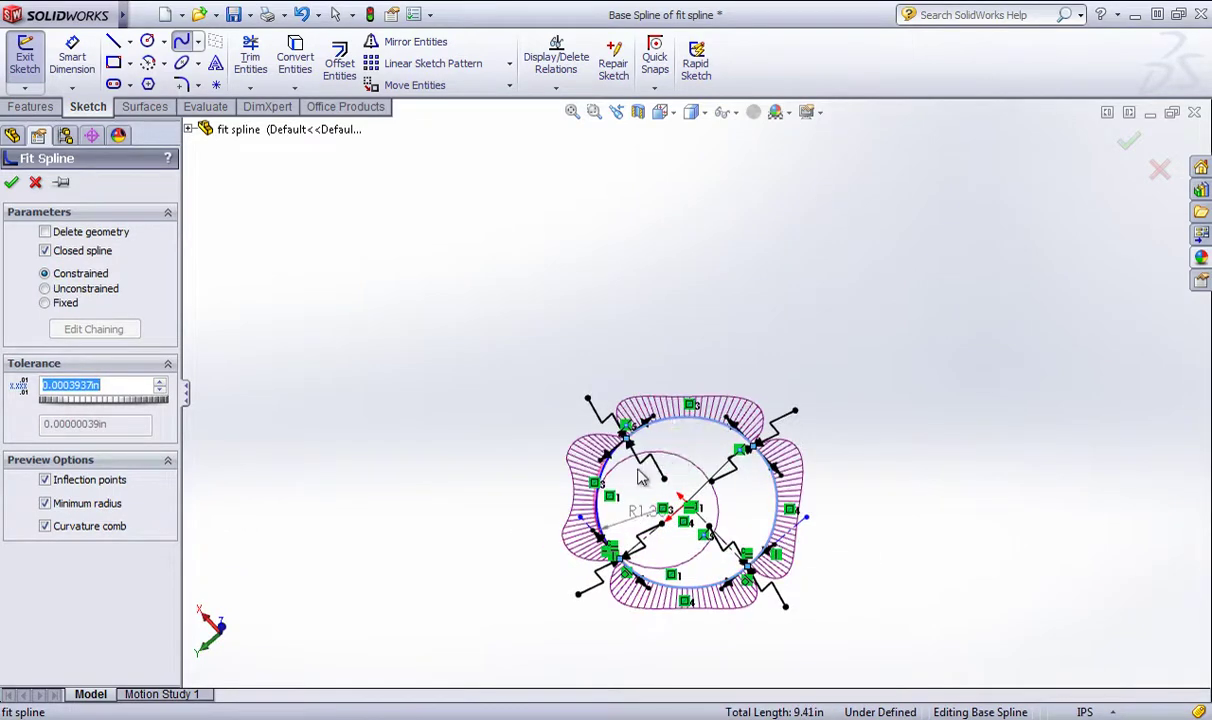
left_click(603, 458)
scroll(595, 462, "down", 1)
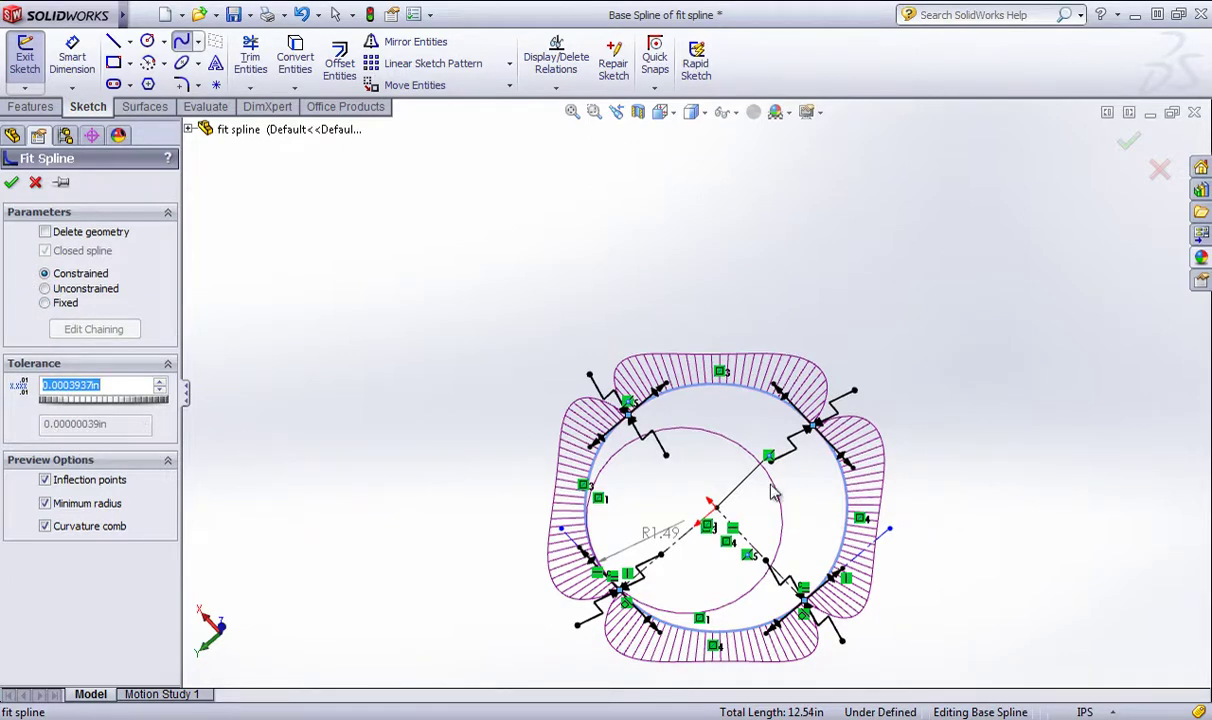
- Try looser fit spline tolerances, such as 0.1007874 in, while checking the curvature comb around the profile
mouse_move(772, 490)
middle_mouse_down()
mouse_move(725, 495)
mouse_move(760, 560)
mouse_move(766, 541)
mouse_move(700, 390)
middle_mouse_up()
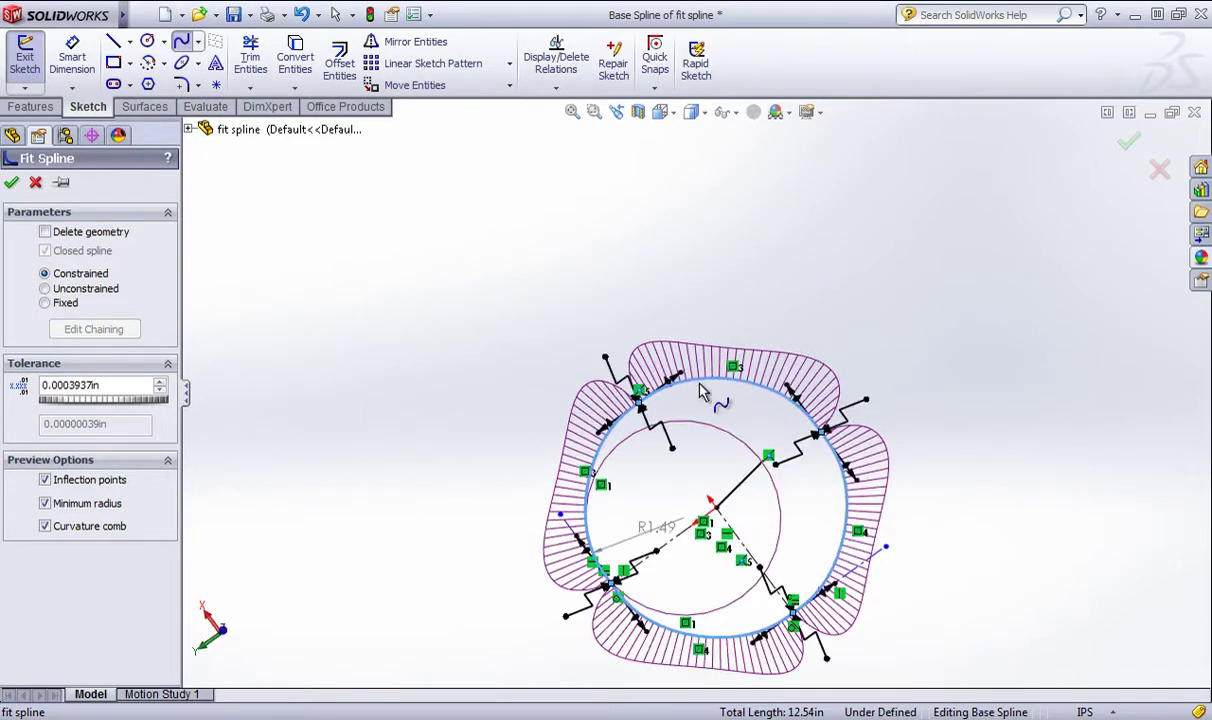
scroll(705, 425, "up", 3)
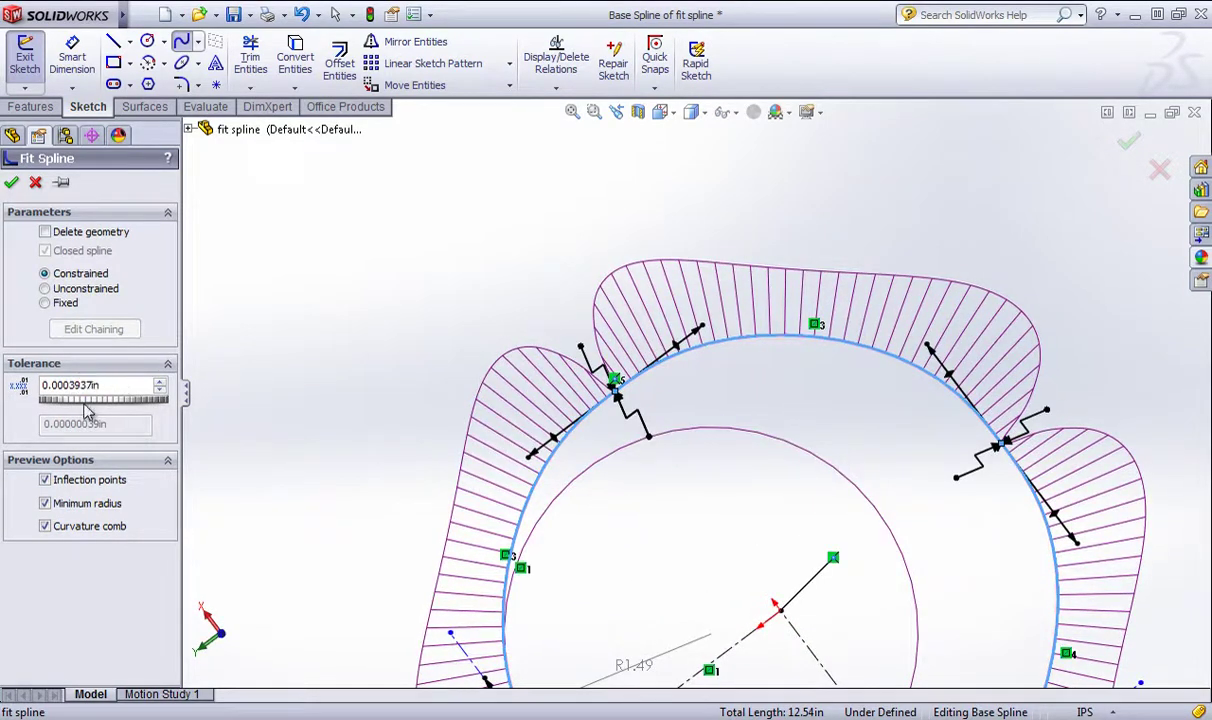
left_click_drag(45, 401, 153, 402)
left_click_drag(47, 400, 90, 400)
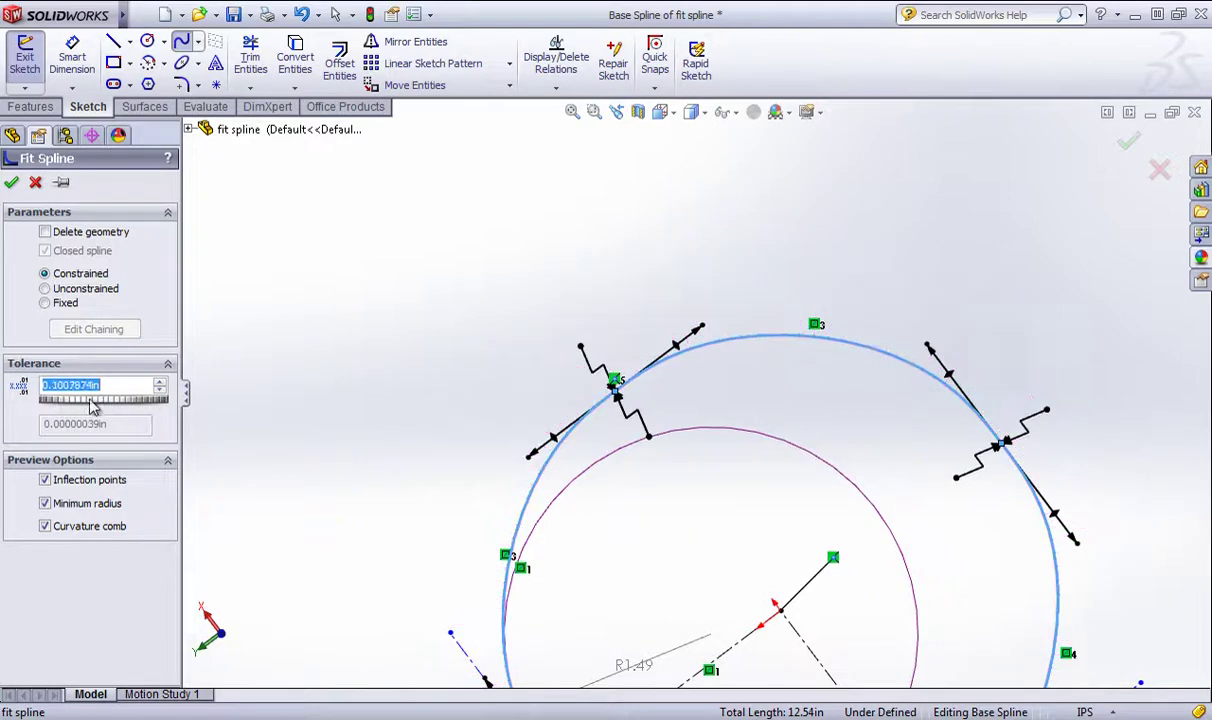
left_click(185, 392)
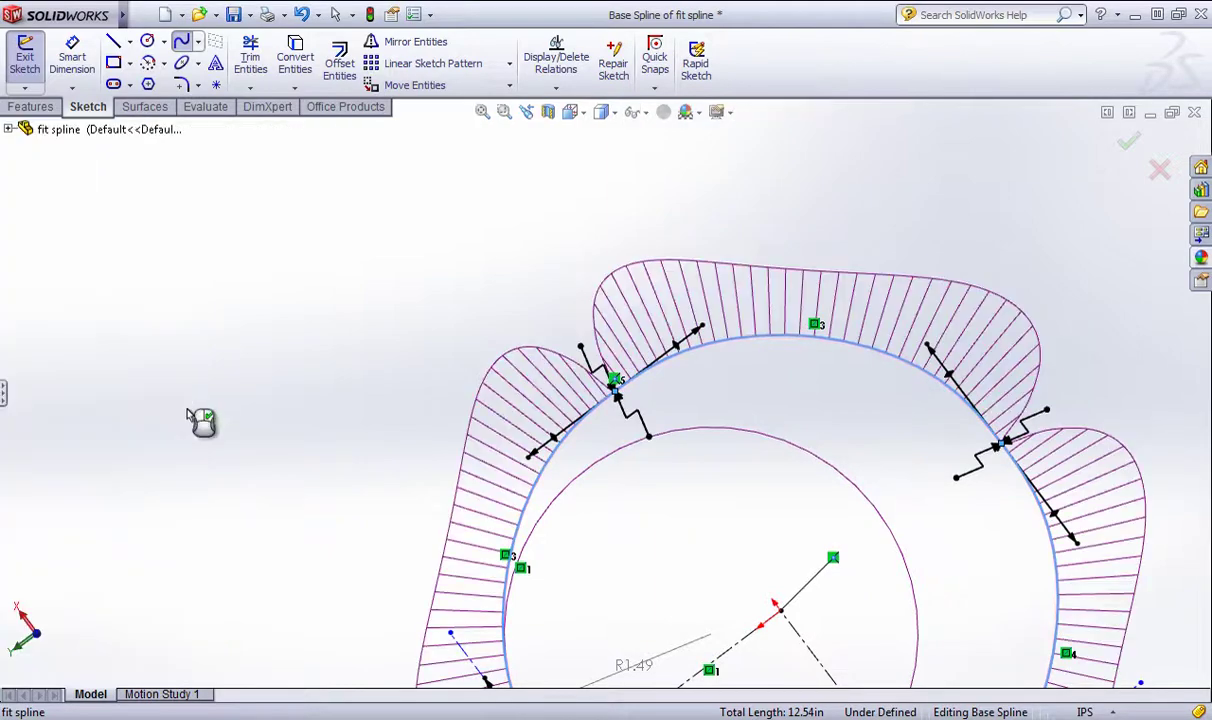
left_click(6, 395)
left_click_drag(55, 403, 140, 398)
- Set the fit tolerance to .001 in, create the constrained closed spline keeping the original arcs, and exit the sketch
scroll(627, 370, "up", 5)
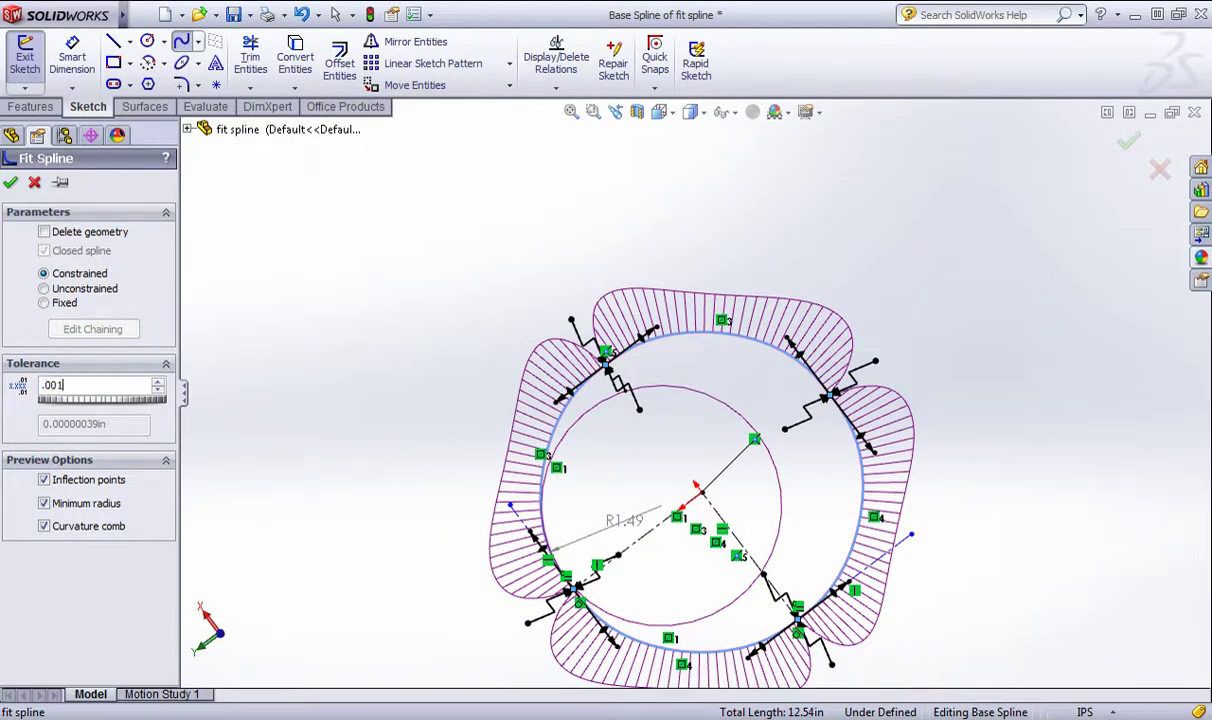
key("Return")
left_click(12, 181)
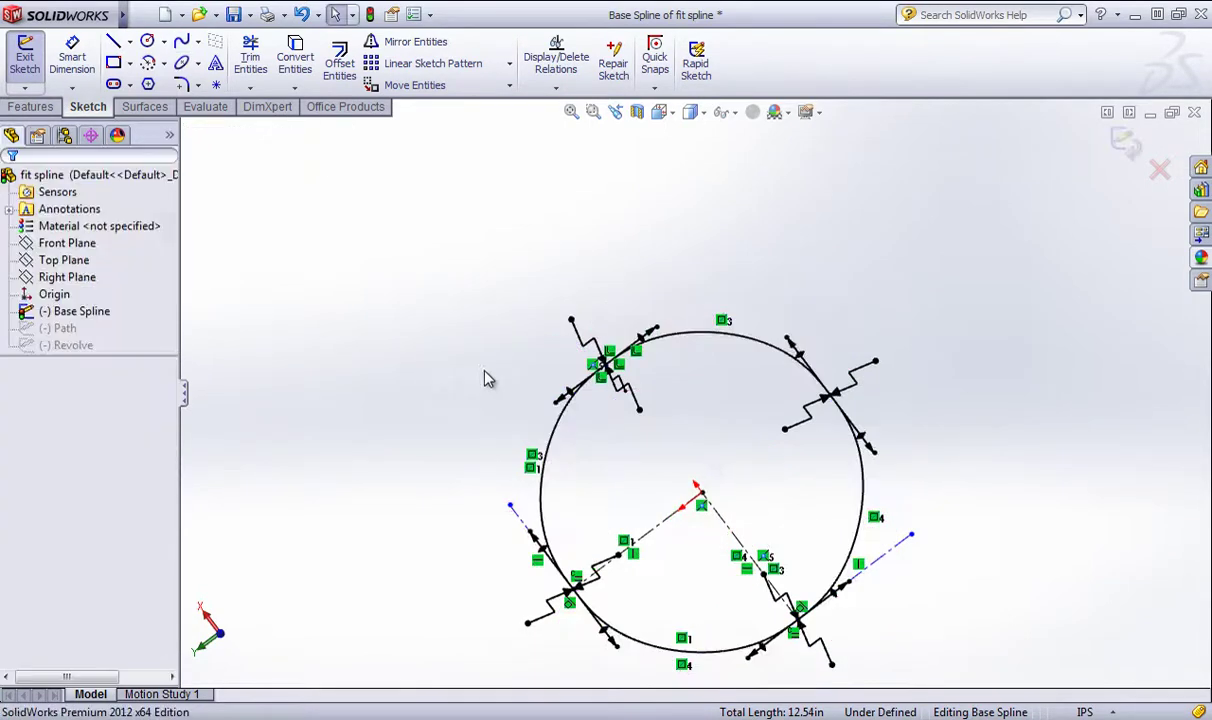
left_click(1124, 146)
- Extrude the Base Spline sketch as a blind 12.86 in surface and inspect it for split edges
mouse_move(738, 463)
middle_mouse_down()
mouse_move(749, 403)
mouse_move(727, 441)
mouse_move(717, 325)
middle_mouse_up()
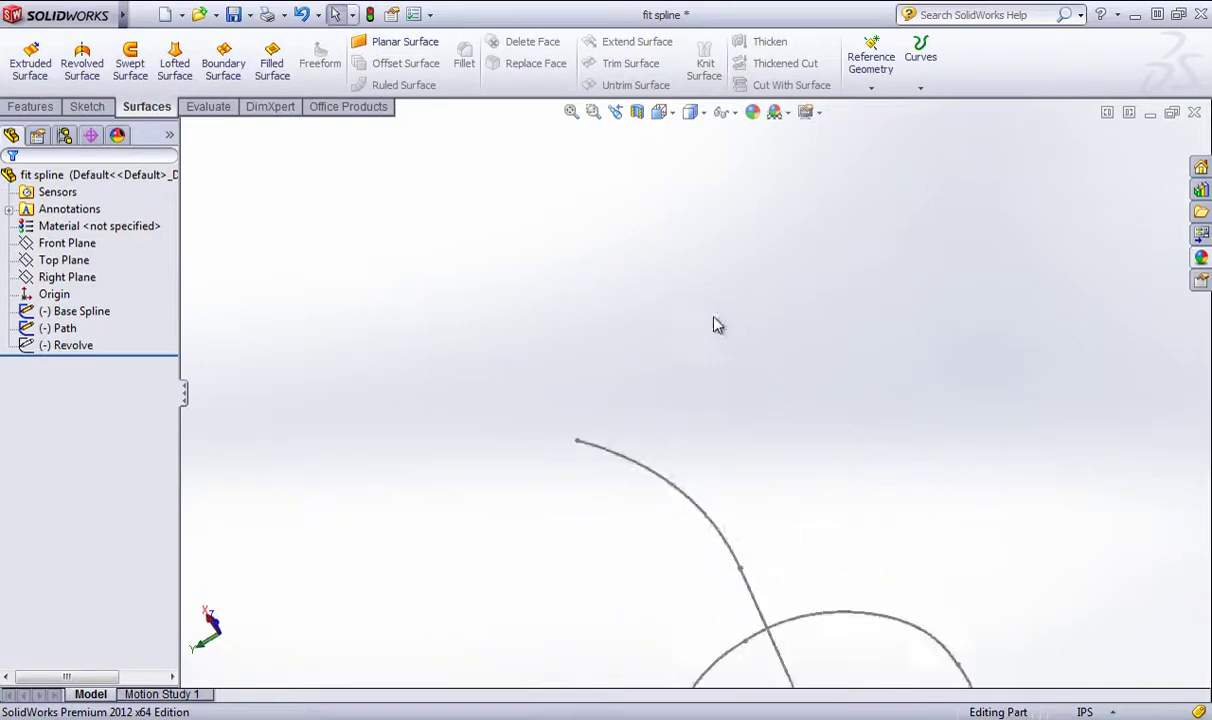
scroll(418, 423, "up", 3)
left_click(30, 62)
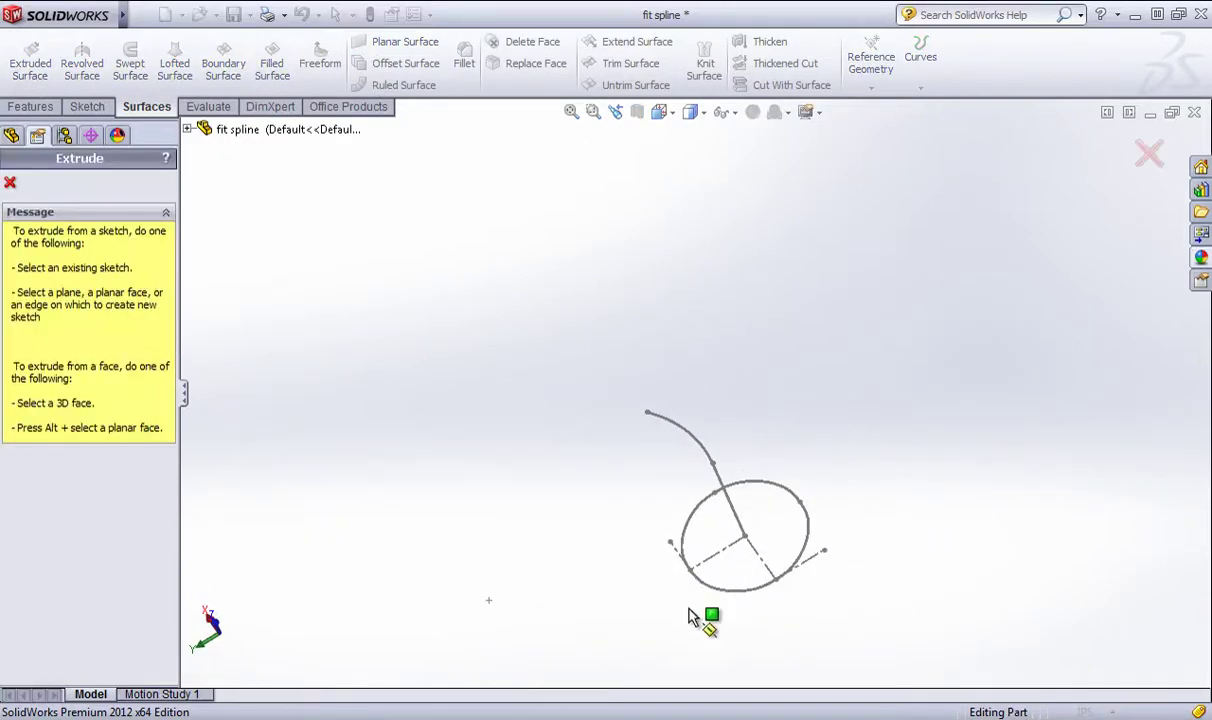
left_click(731, 590)
middle_click_drag(629, 636, 600, 460)
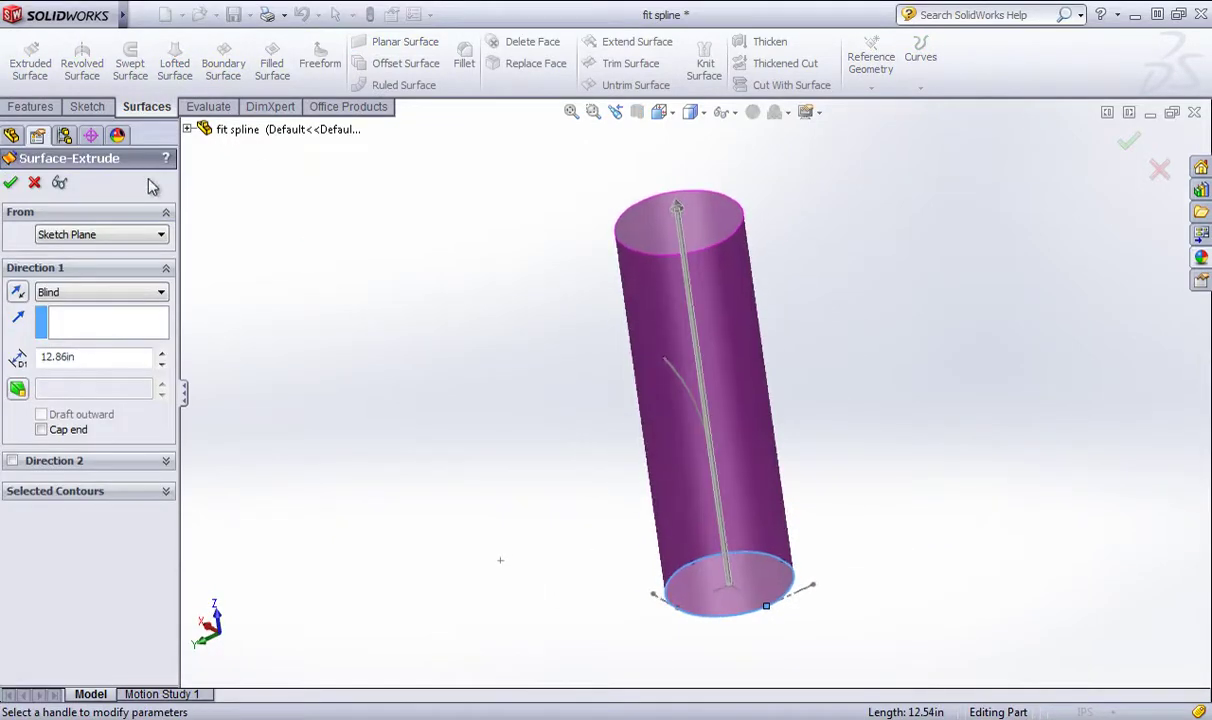
left_click(12, 183)
middle_click_drag(611, 376, 725, 503)
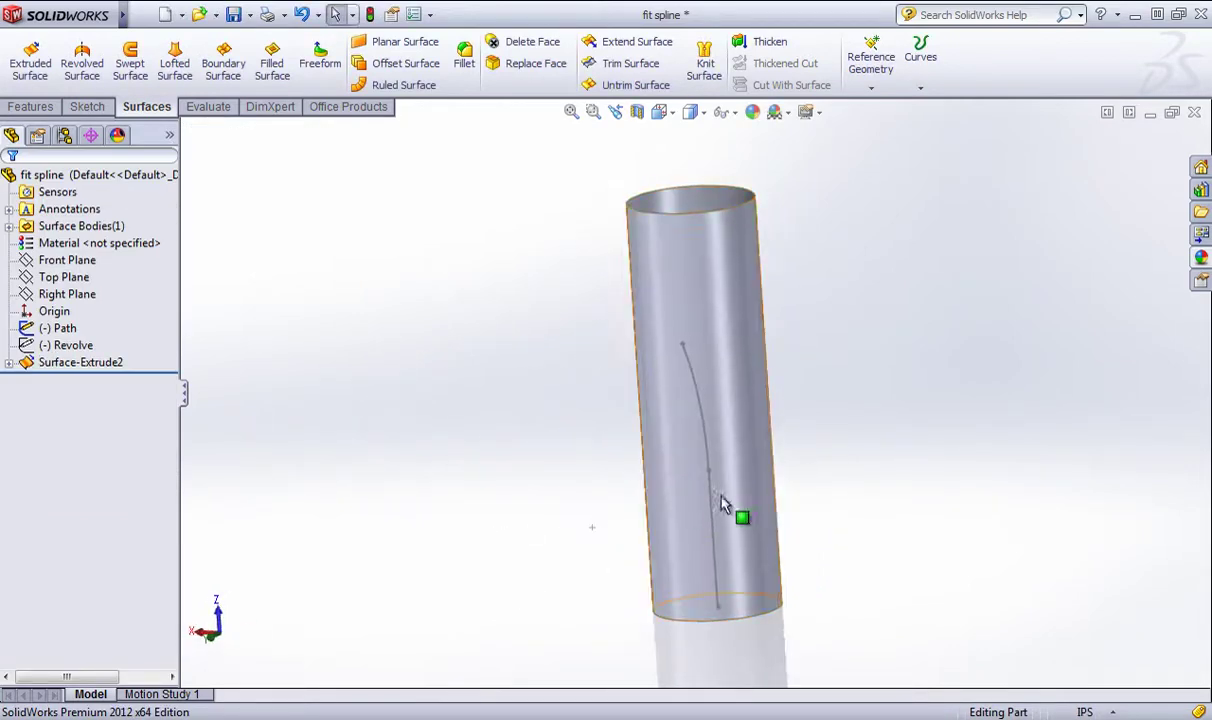
- Delete the extruded surface feature, keeping its Base Spline sketch
left_click(85, 362)
right_click(85, 366)
left_click(109, 444)
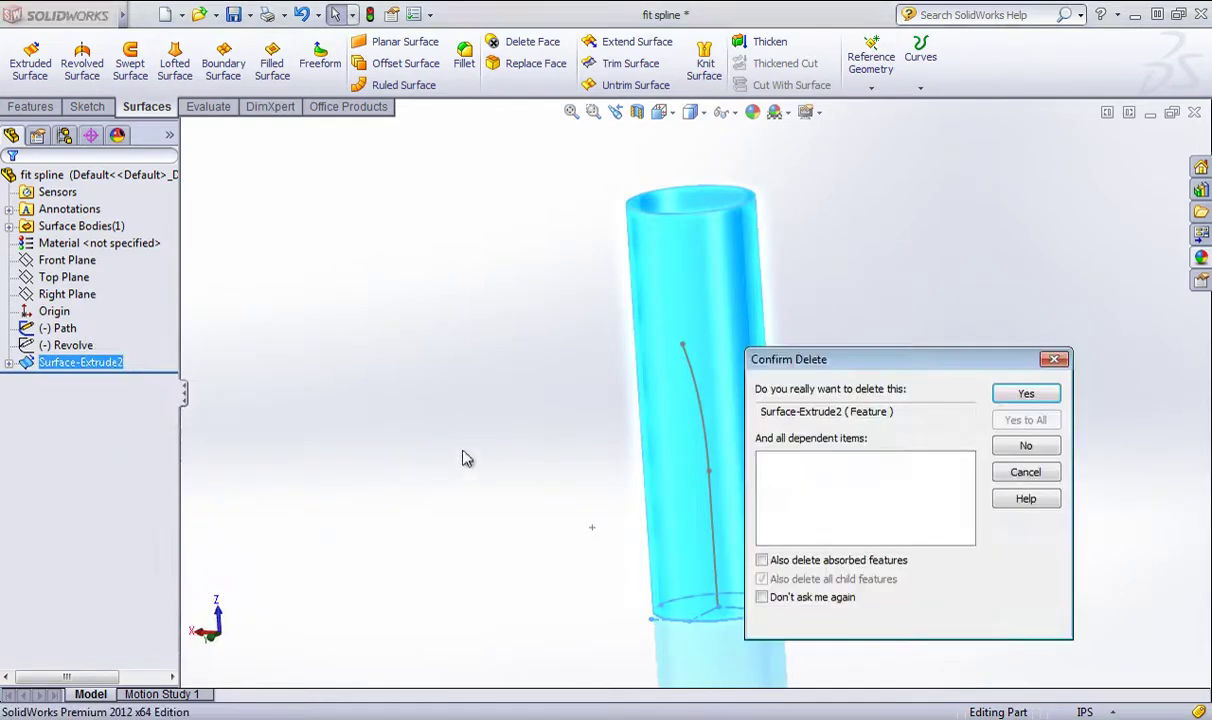
left_click(1026, 393)
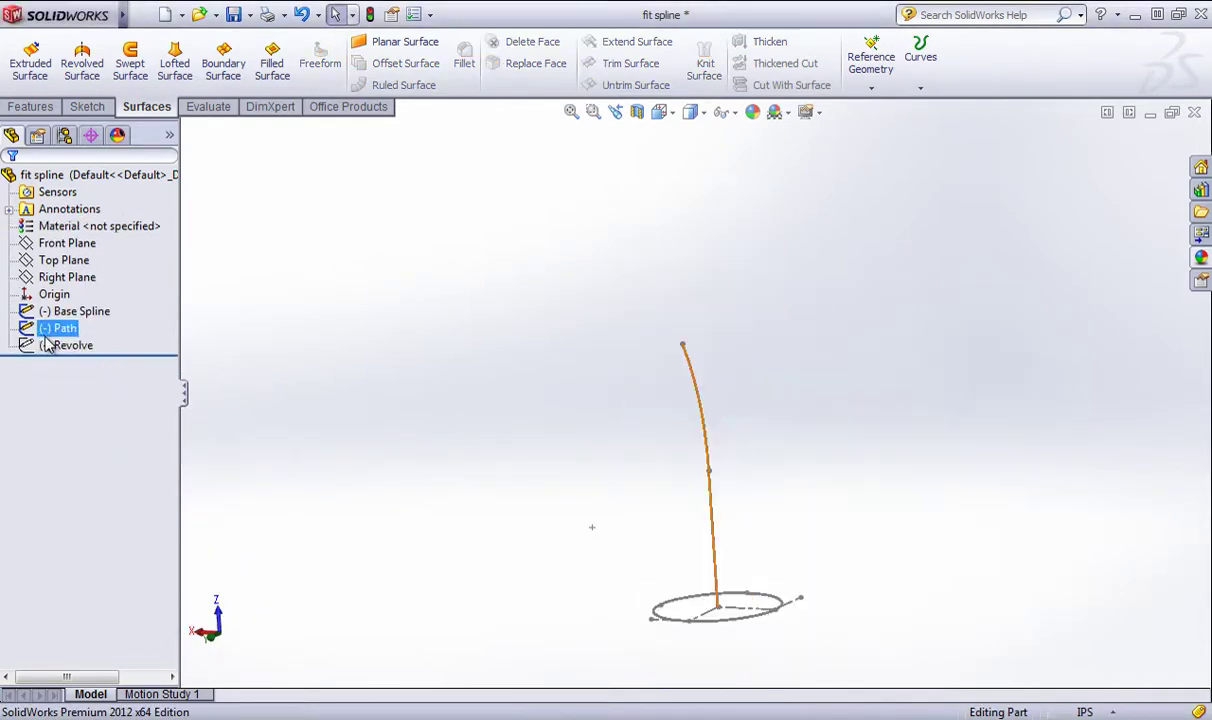
- Show the Revolve sketch and hide the Path and Base Spline sketches
left_click(52, 345)
left_click(288, 352)
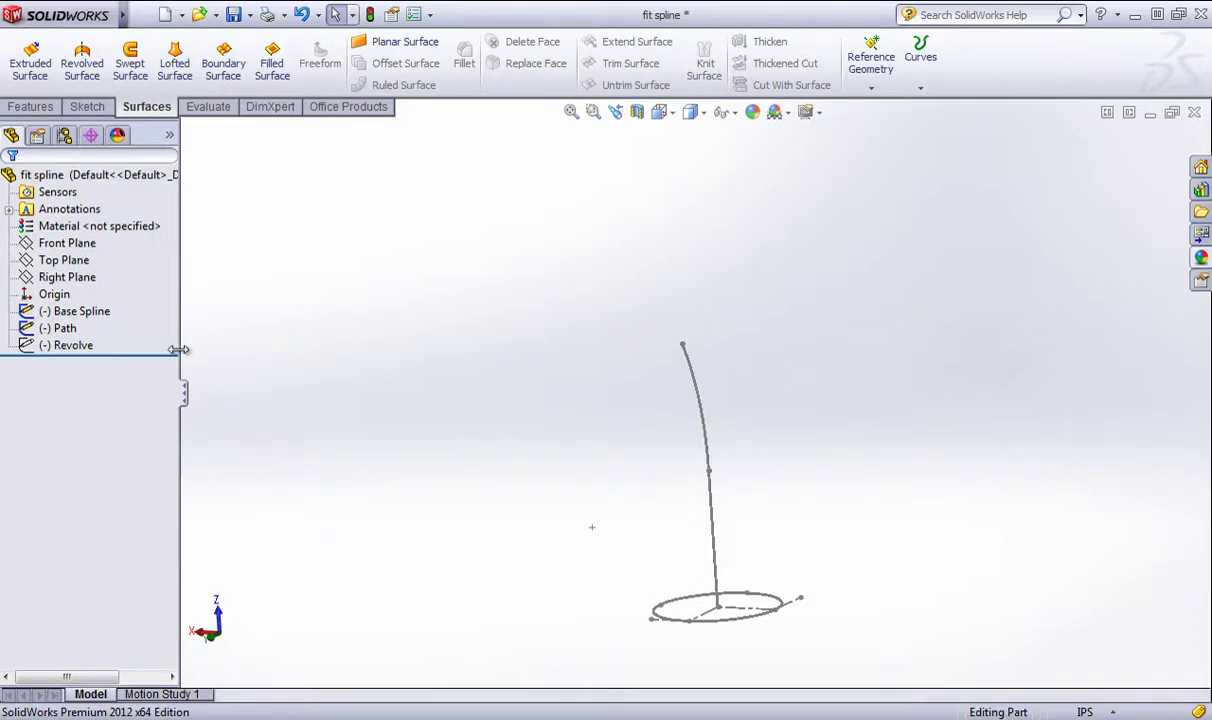
right_click(60, 345)
left_click(89, 306)
middle_click_drag(482, 468, 430, 457)
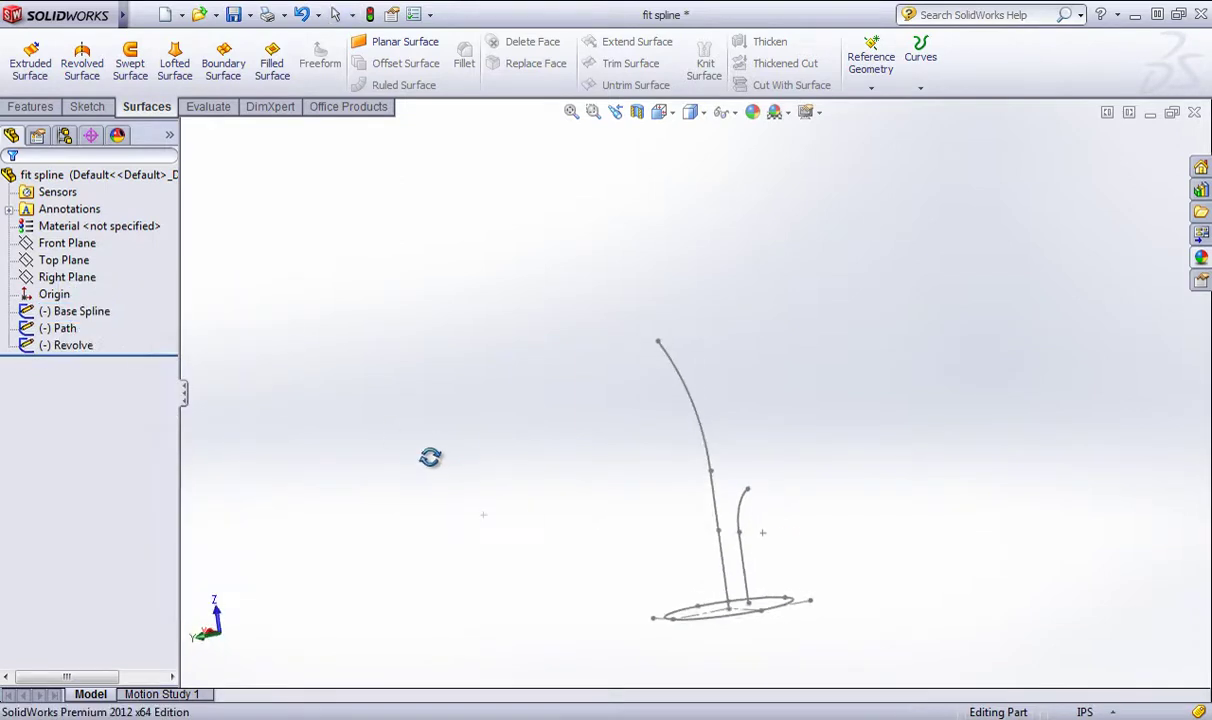
right_click(60, 328)
right_click(60, 312)
right_click(62, 311)
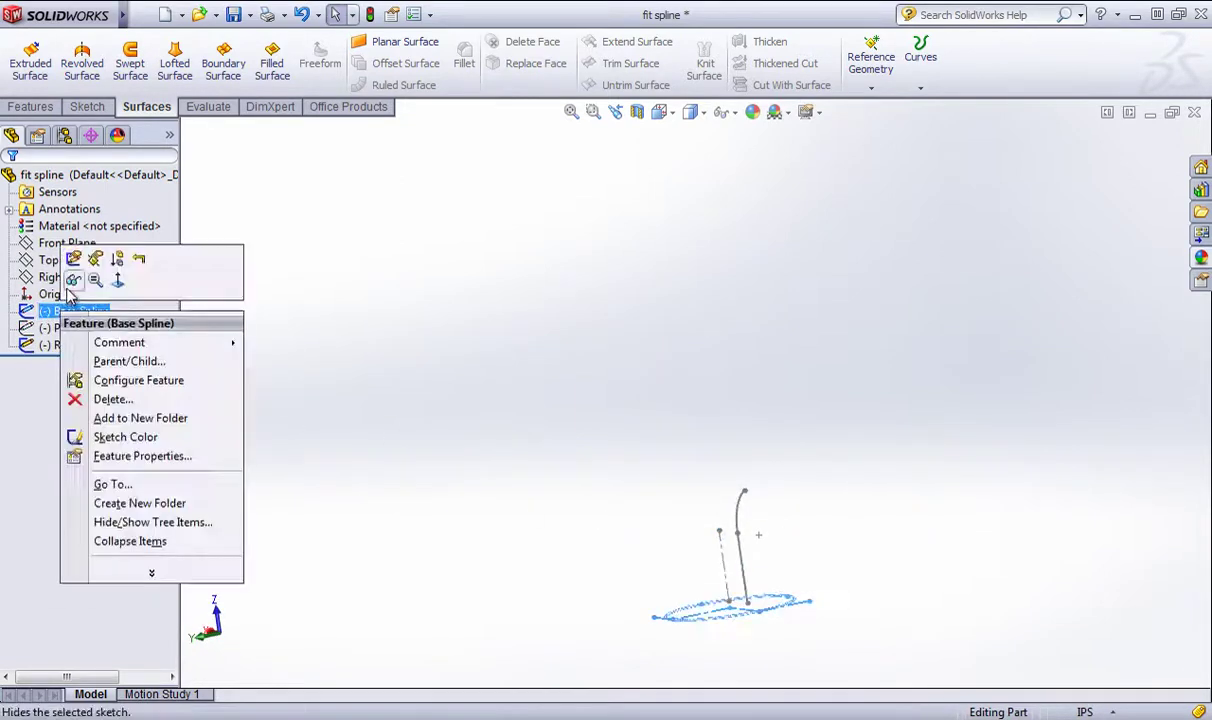
left_click(72, 283)
- Revolve the Revolve sketch's line and arc 360 degrees about its centerline as a surface
middle_click_drag(503, 435, 625, 505)
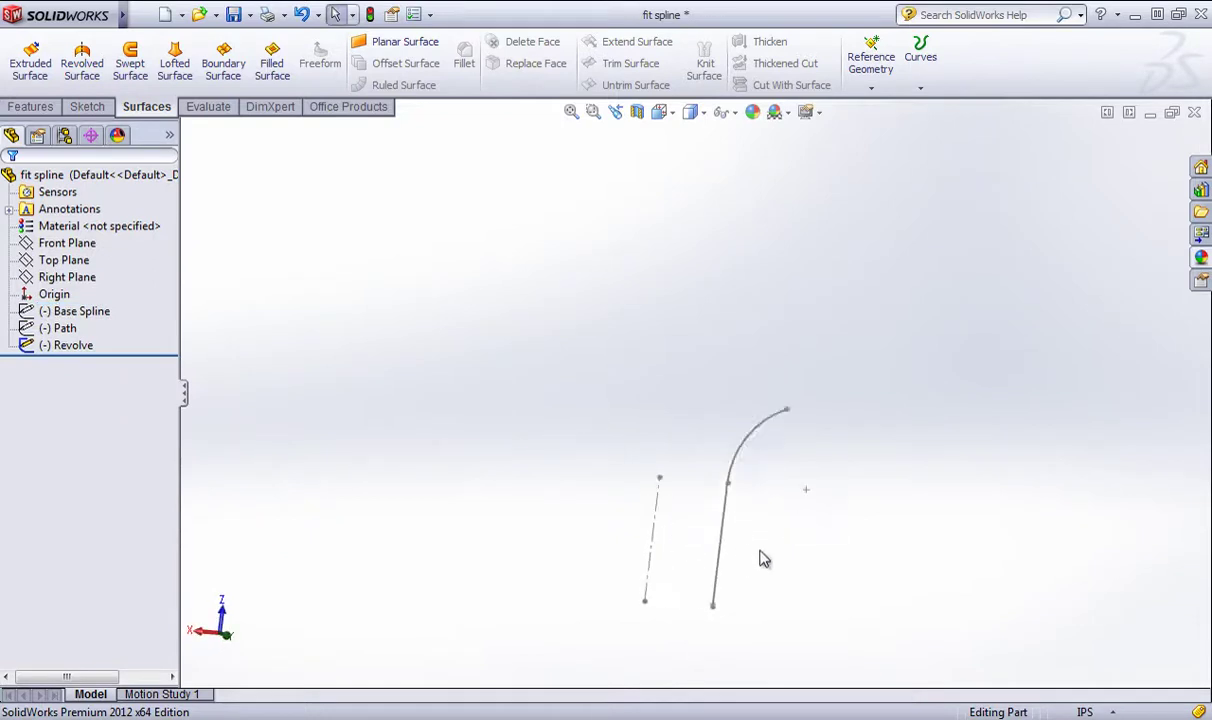
mouse_move(762, 558)
middle_mouse_down()
mouse_move(682, 541)
mouse_move(744, 528)
mouse_move(699, 487)
middle_mouse_up()
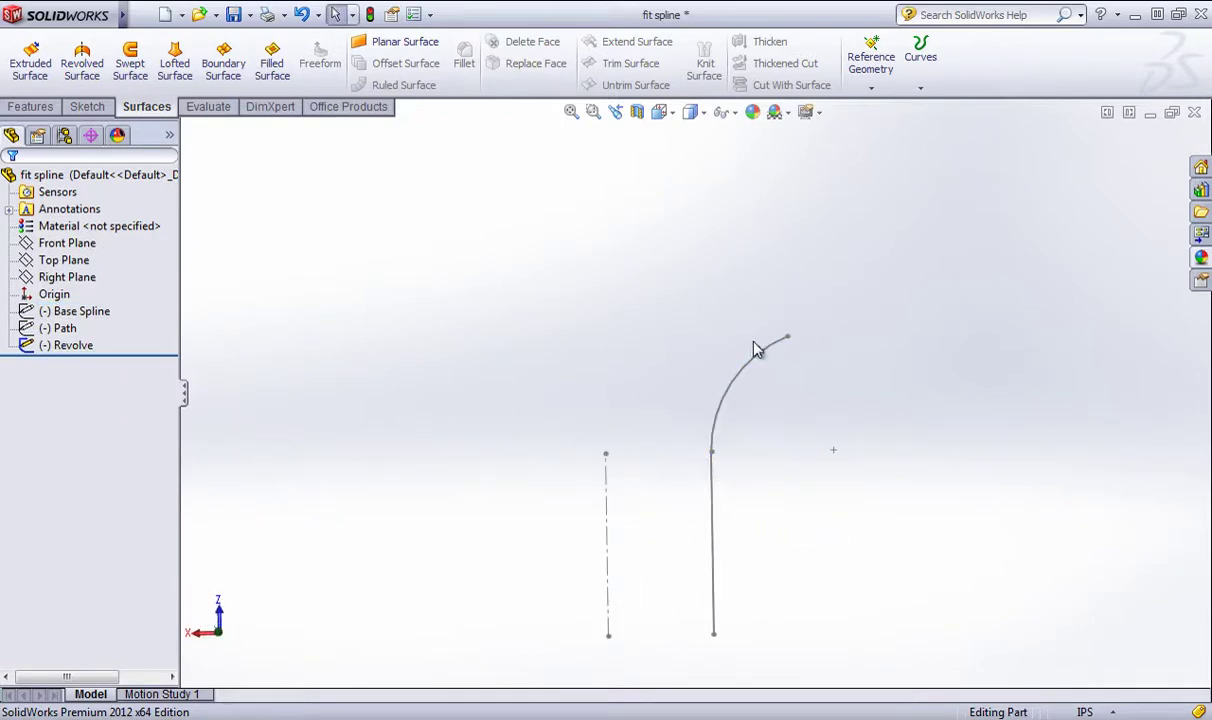
scroll(715, 490, "up", 3)
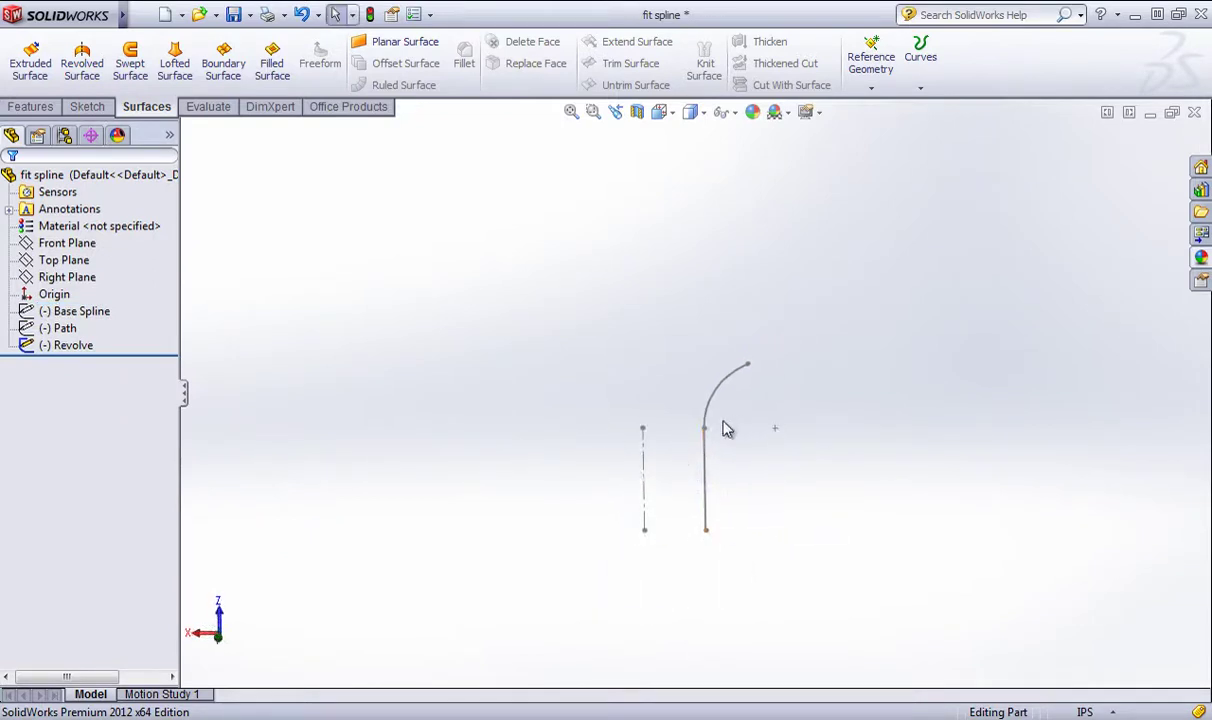
left_click(82, 66)
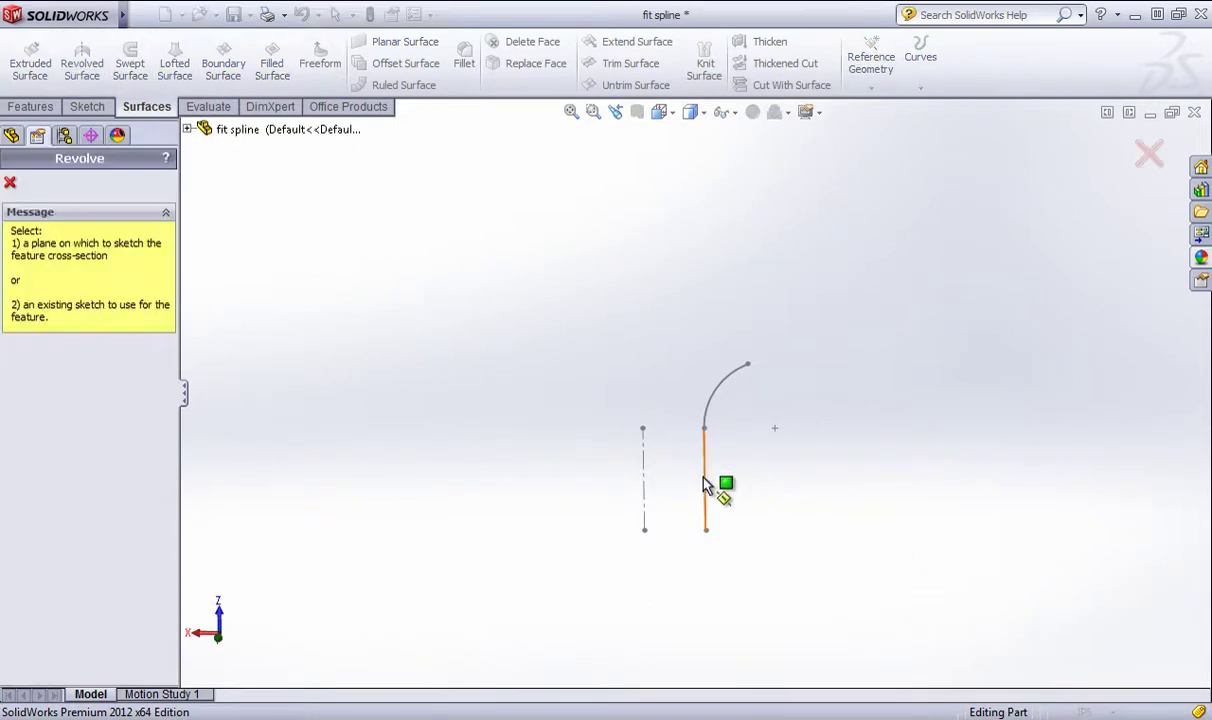
left_click(644, 473)
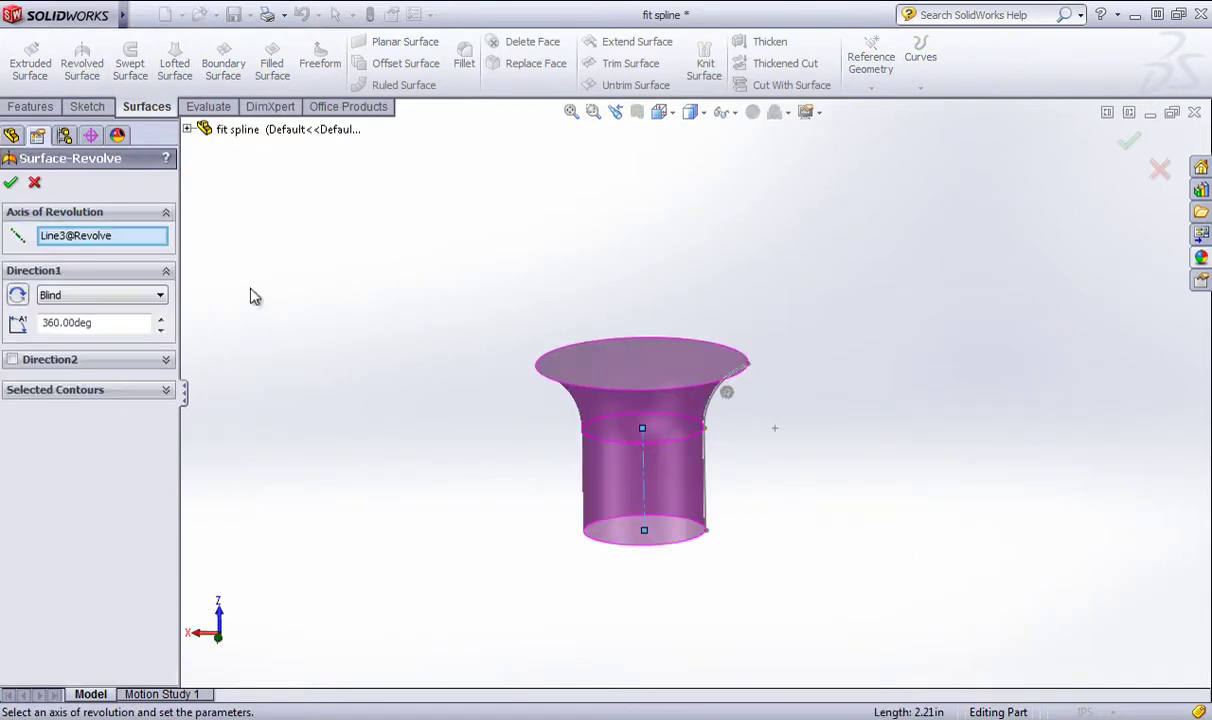
left_click(12, 183)
- Examine the revolved surface's cylindrical and flared faces to see where they split
mouse_move(480, 476)
middle_mouse_down()
mouse_move(498, 484)
mouse_move(530, 445)
mouse_move(517, 479)
middle_mouse_up()
left_click(682, 425)
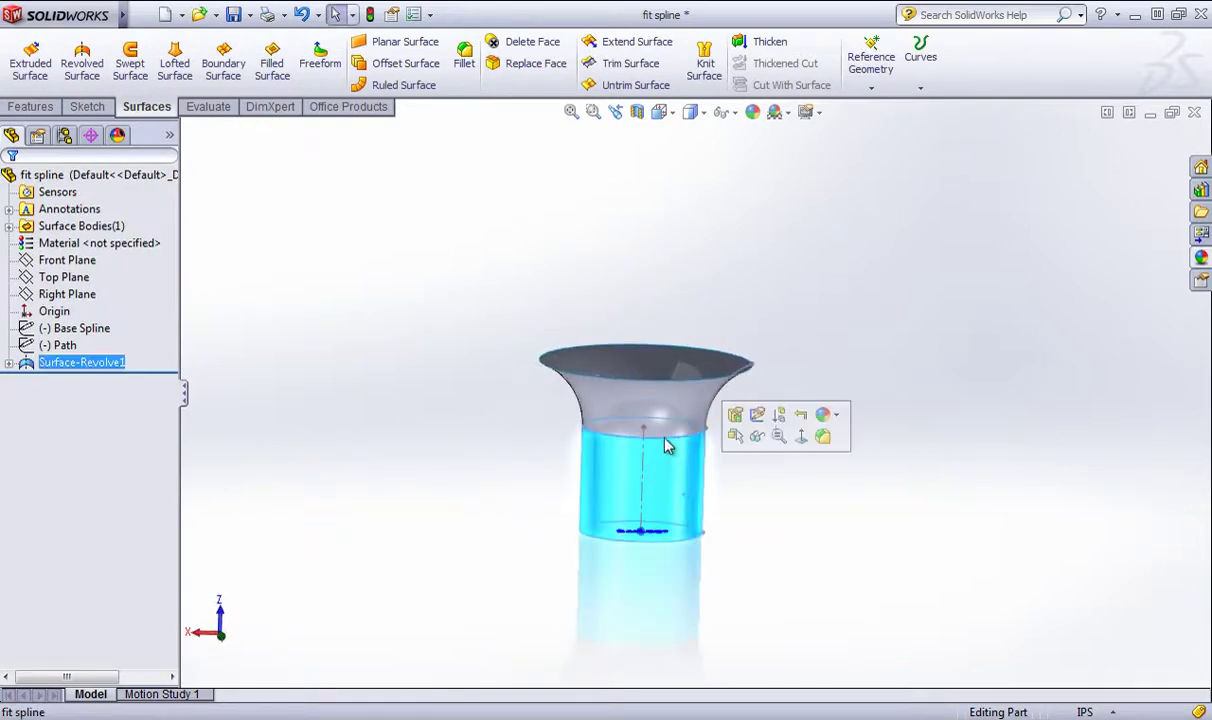
left_click(640, 400)
left_click(389, 400)
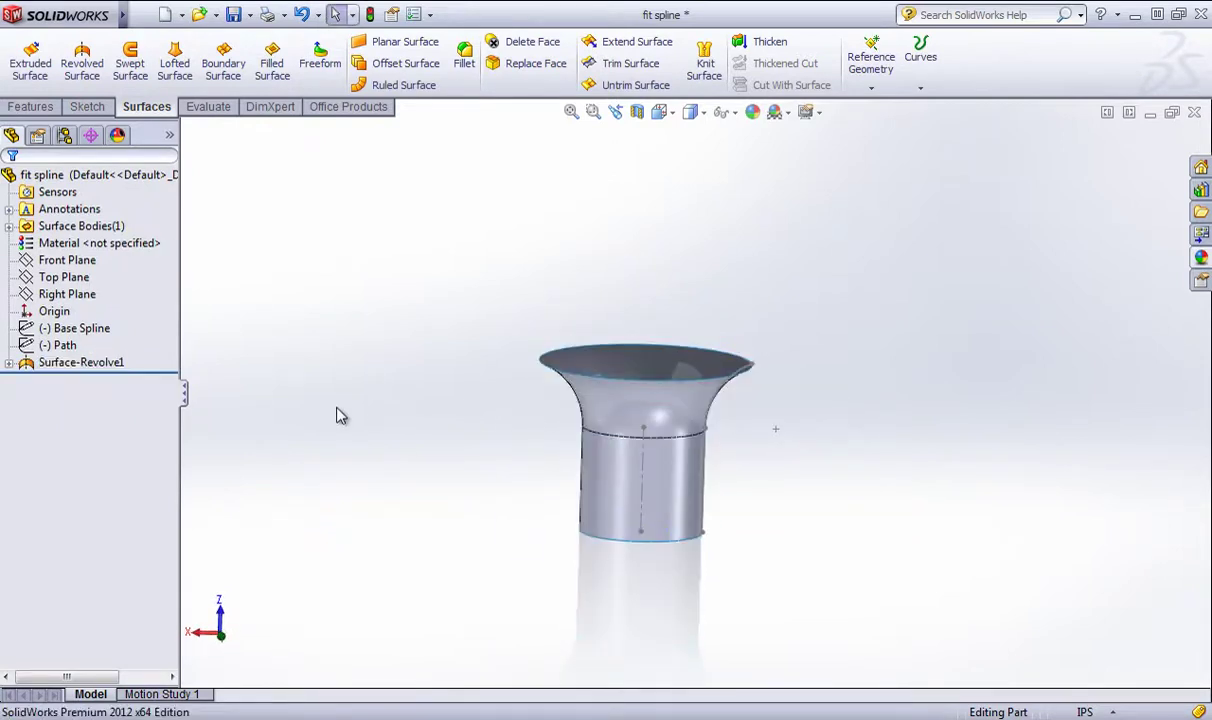
- Delete the revolved surface feature while keeping its Revolve sketch, and hide that sketch
left_click(86, 364)
right_click(84, 367)
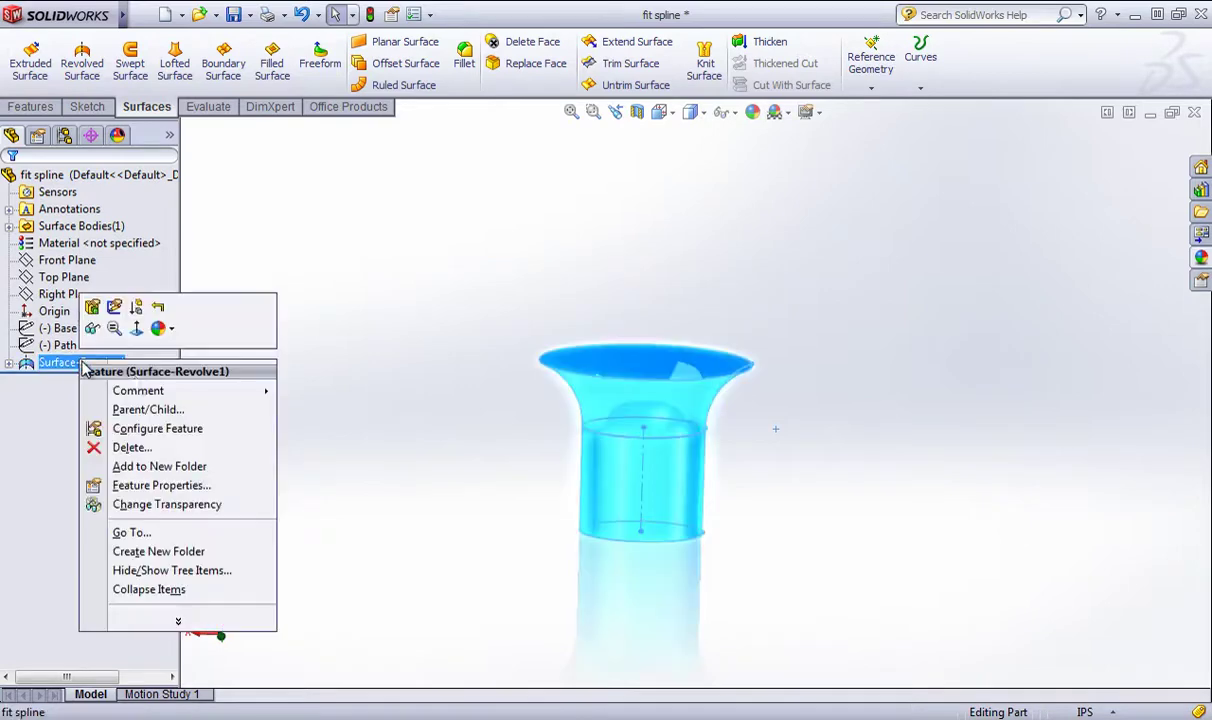
left_click(120, 443)
left_click(1028, 394)
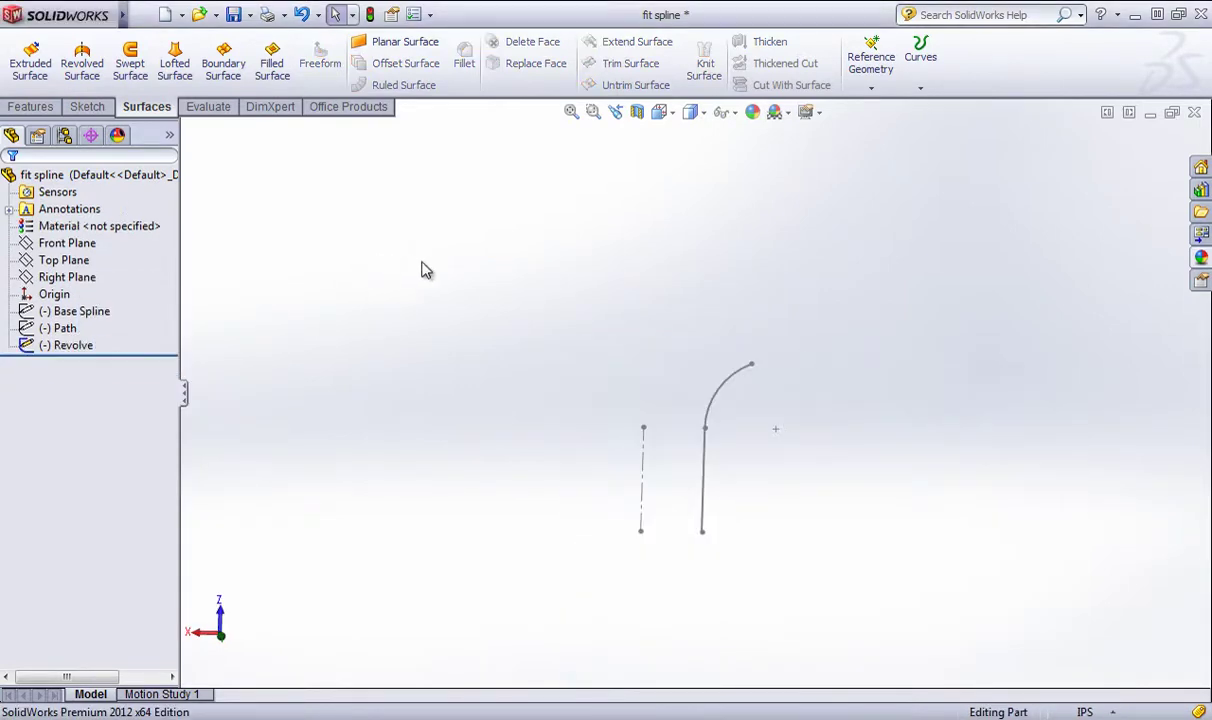
left_click(68, 243)
left_click(68, 345)
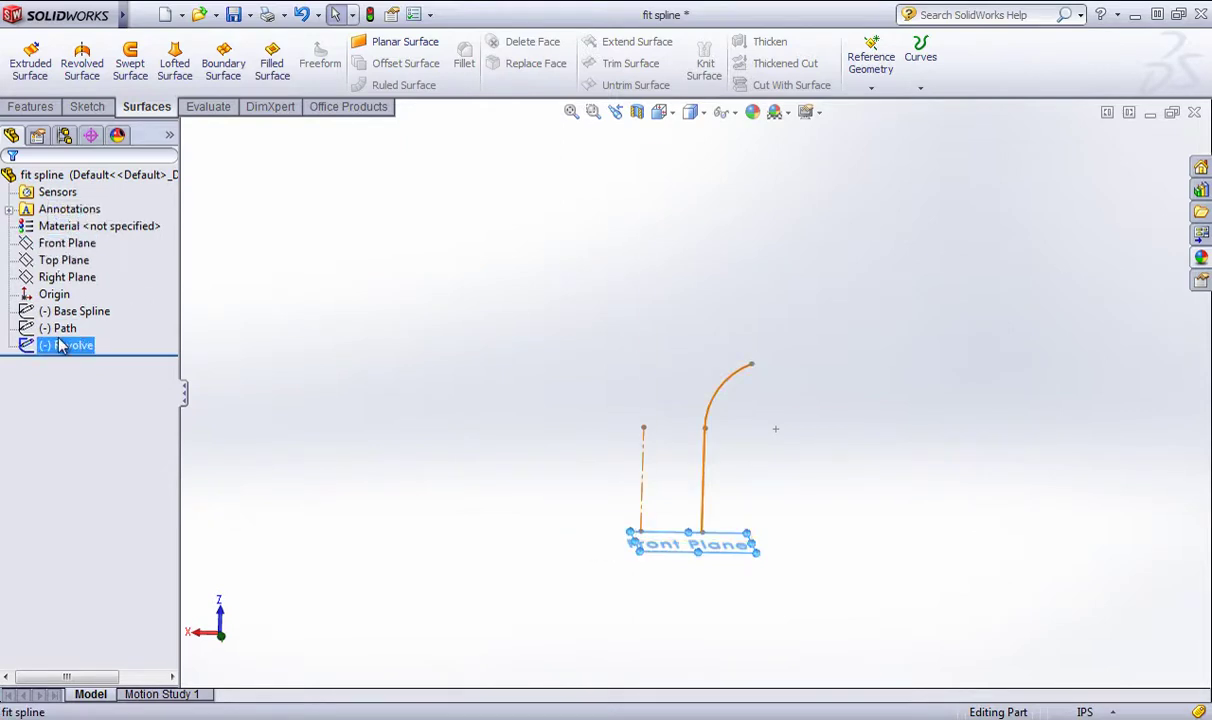
right_click(68, 345)
left_click(90, 302)
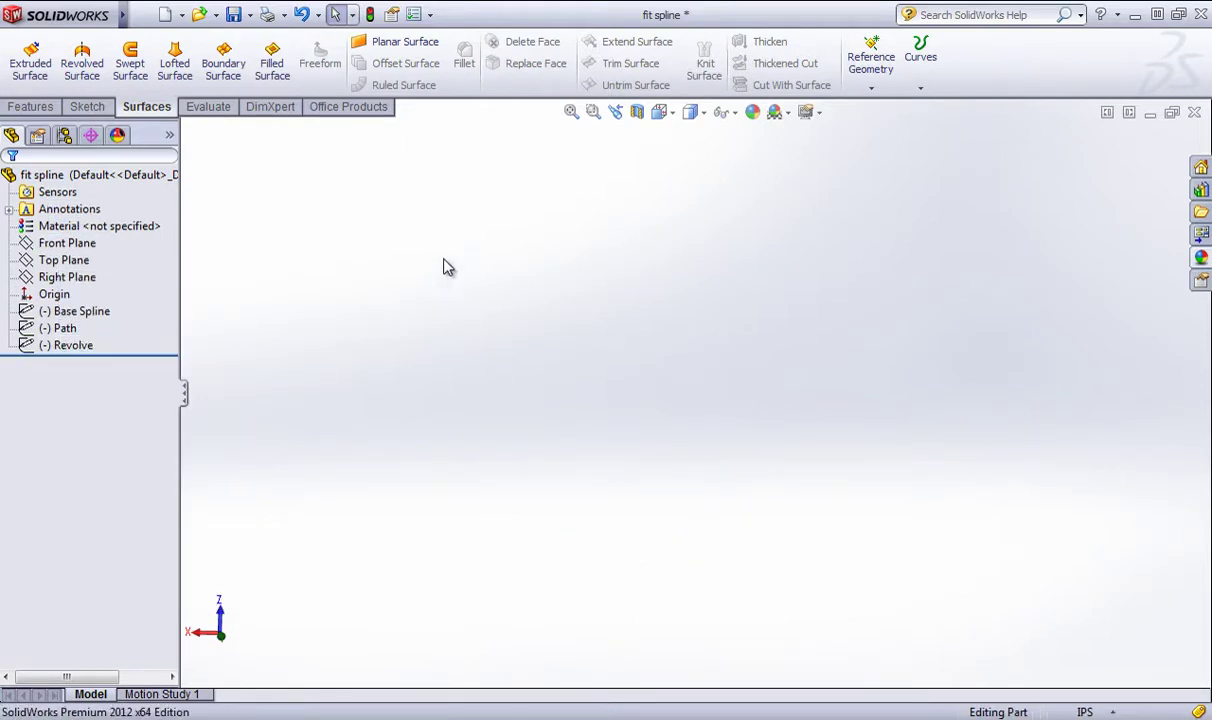
- Start a sketch on the Top Plane and draw a shallow upward-bulging three-point arc with a radius of about 2.16 in
left_click(64, 260)
left_click(87, 106)
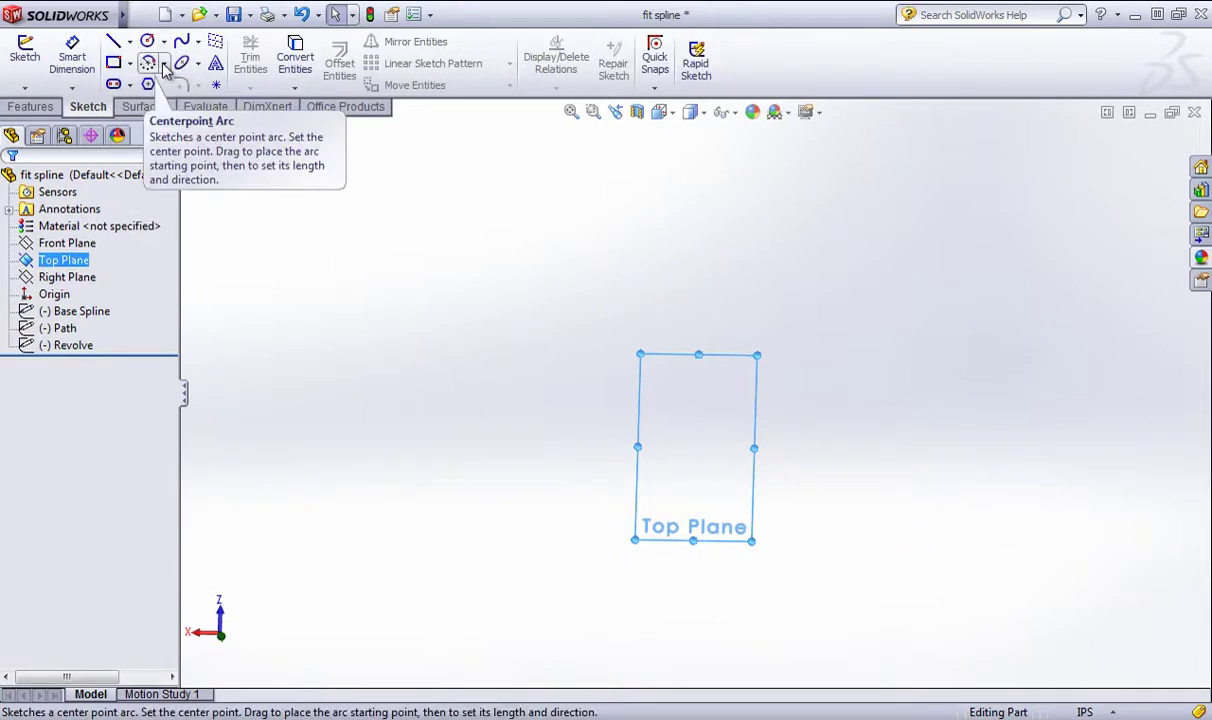
left_click(165, 65)
left_click(185, 119)
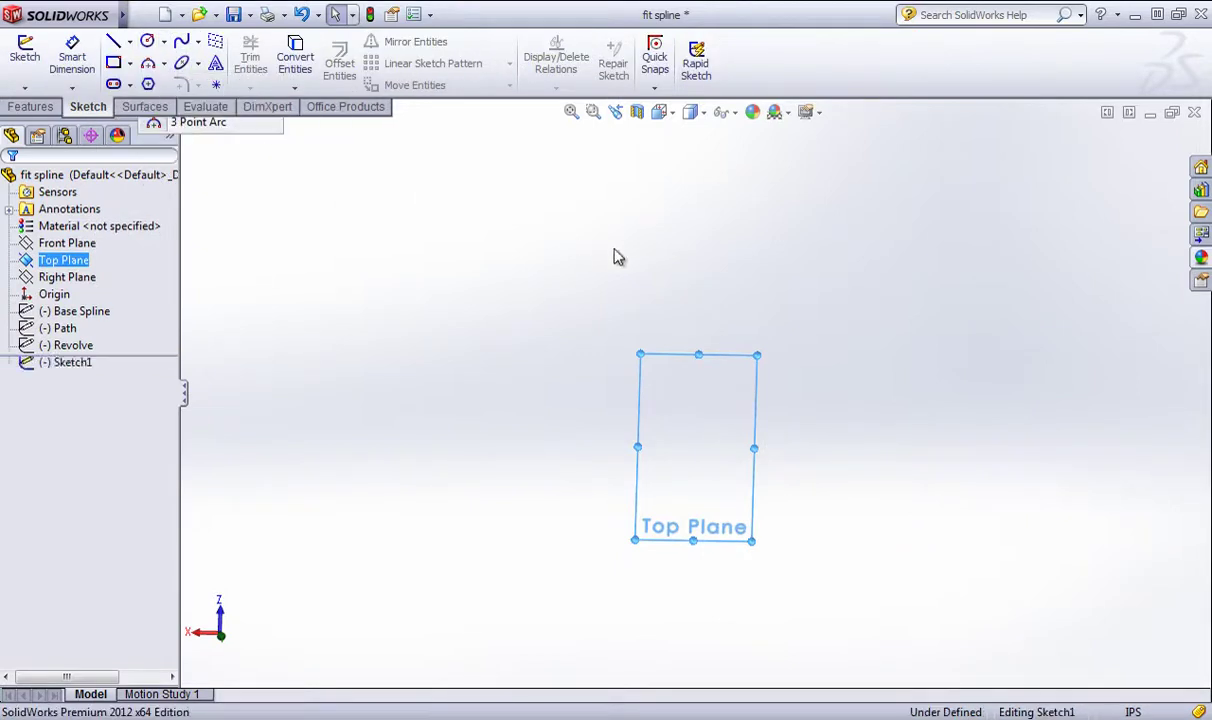
left_click(381, 392)
left_click(585, 423)
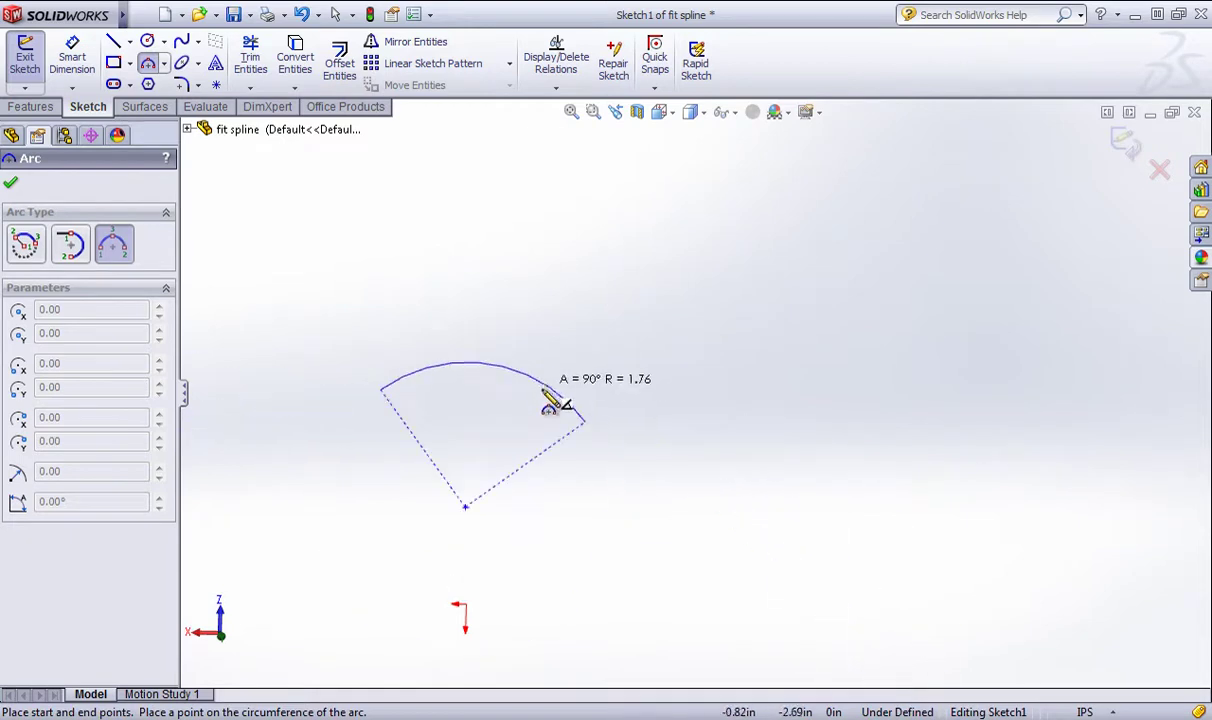
left_click(487, 372)
- Chain two tangent arcs from the first arc's end to form a wave, and move the second joint to bulge the last arc more
left_click(172, 64)
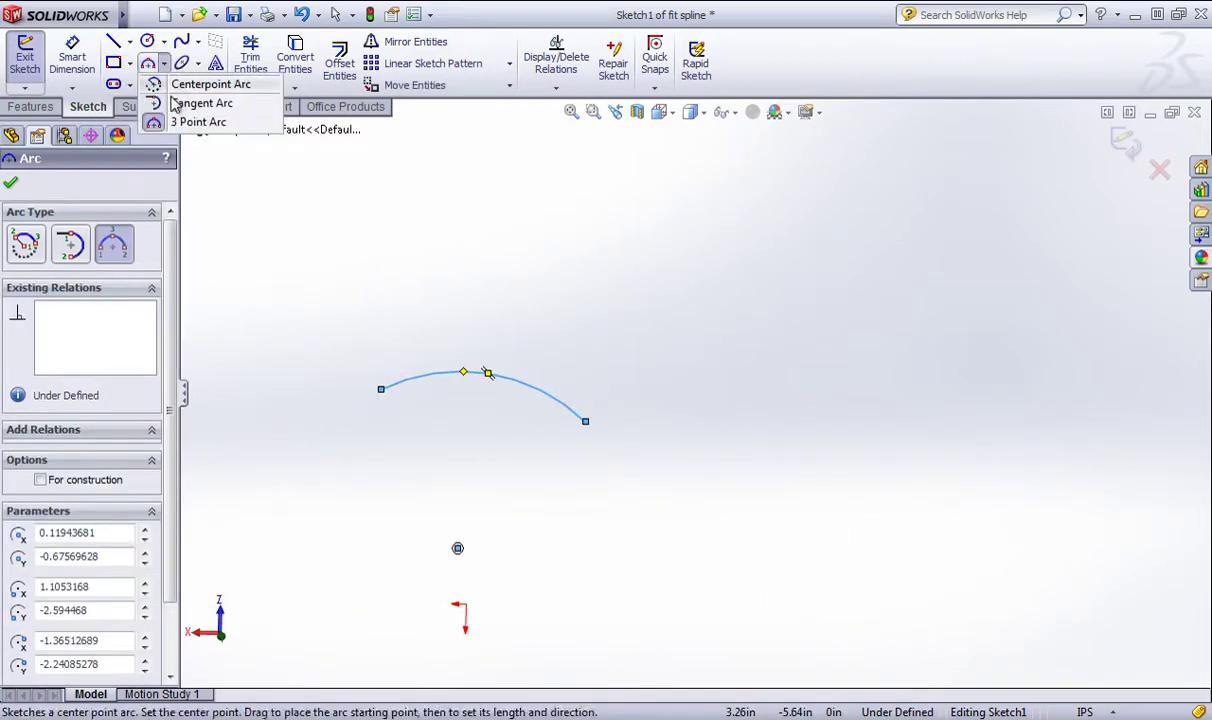
left_click(150, 103)
left_click(587, 423)
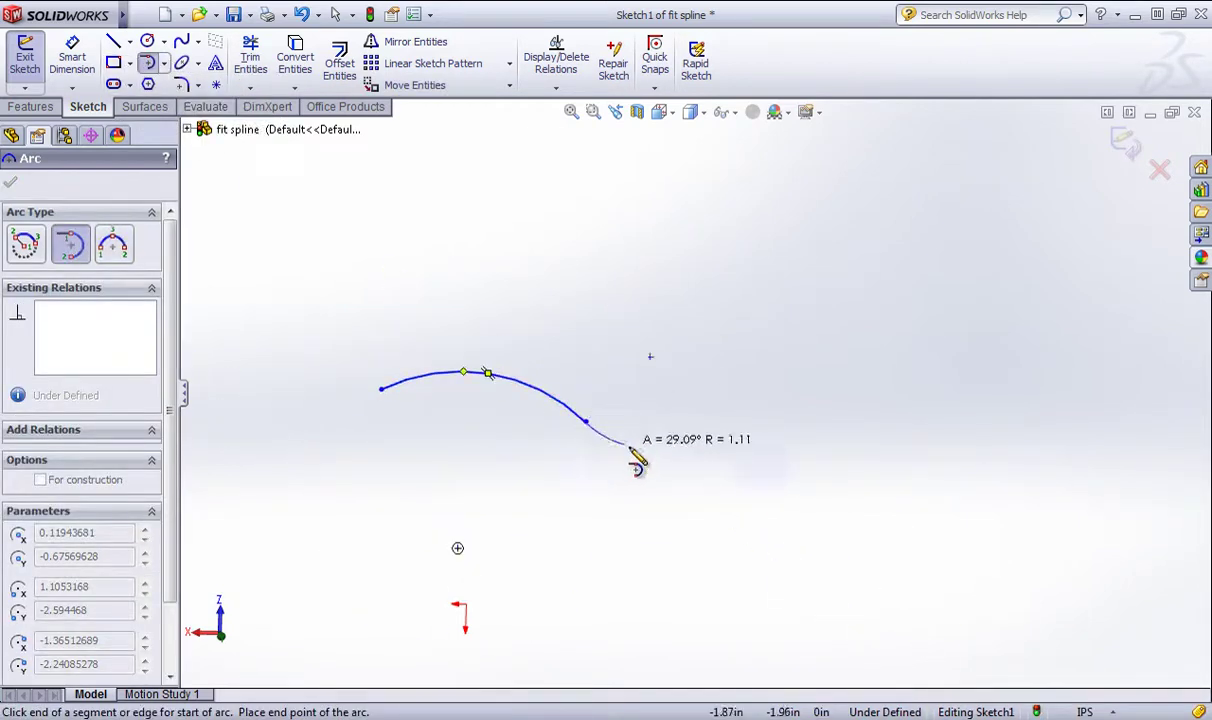
left_click(780, 502)
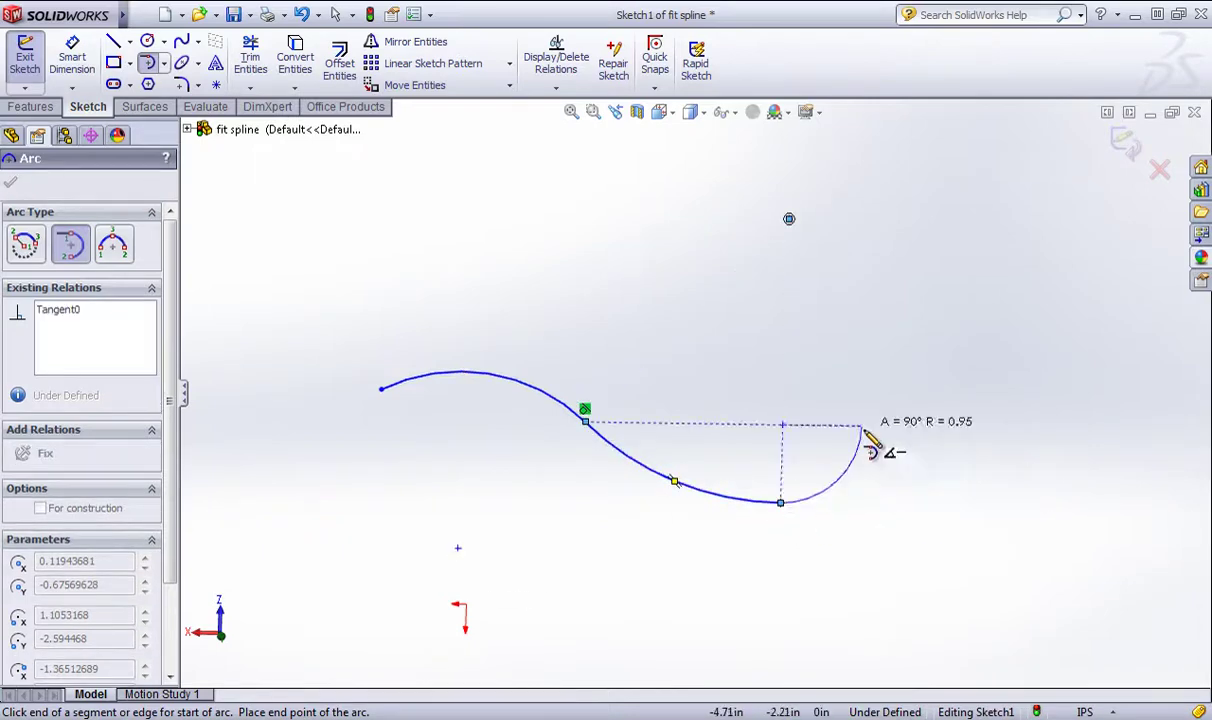
left_click(952, 556)
right_click(958, 572)
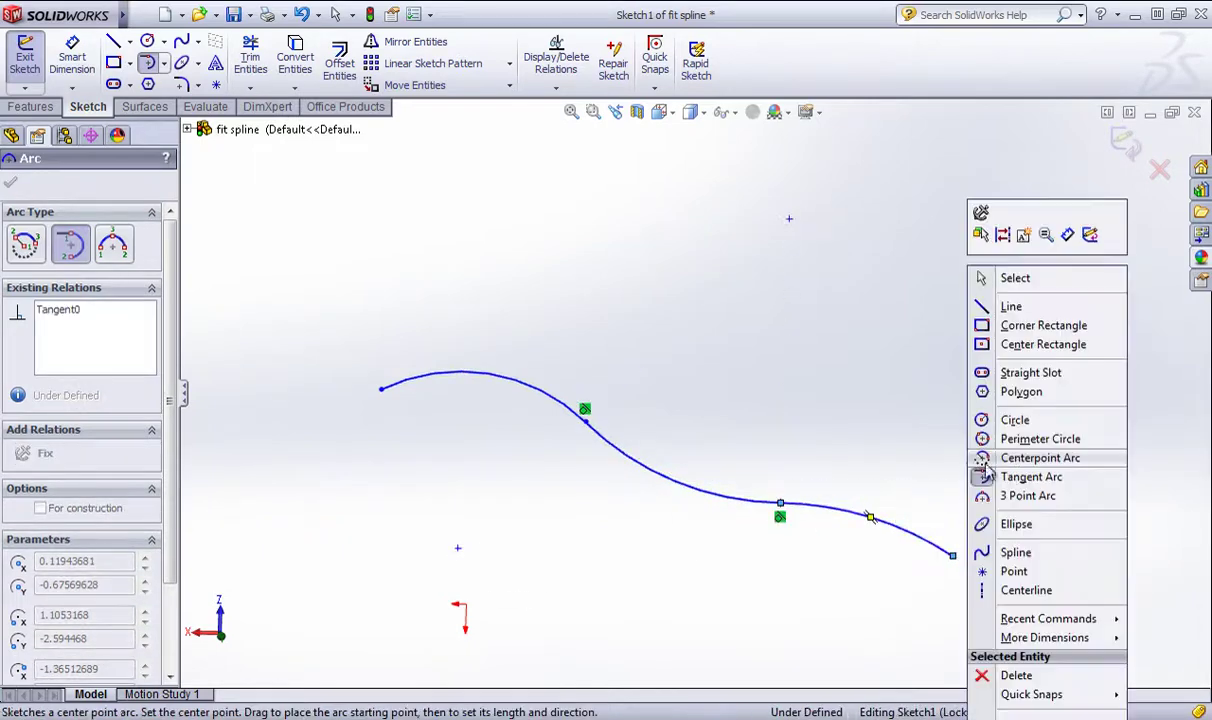
left_click(977, 276)
mouse_move(785, 507)
left_mouse_down()
mouse_move(803, 466)
mouse_move(786, 482)
left_mouse_up()
key("f")
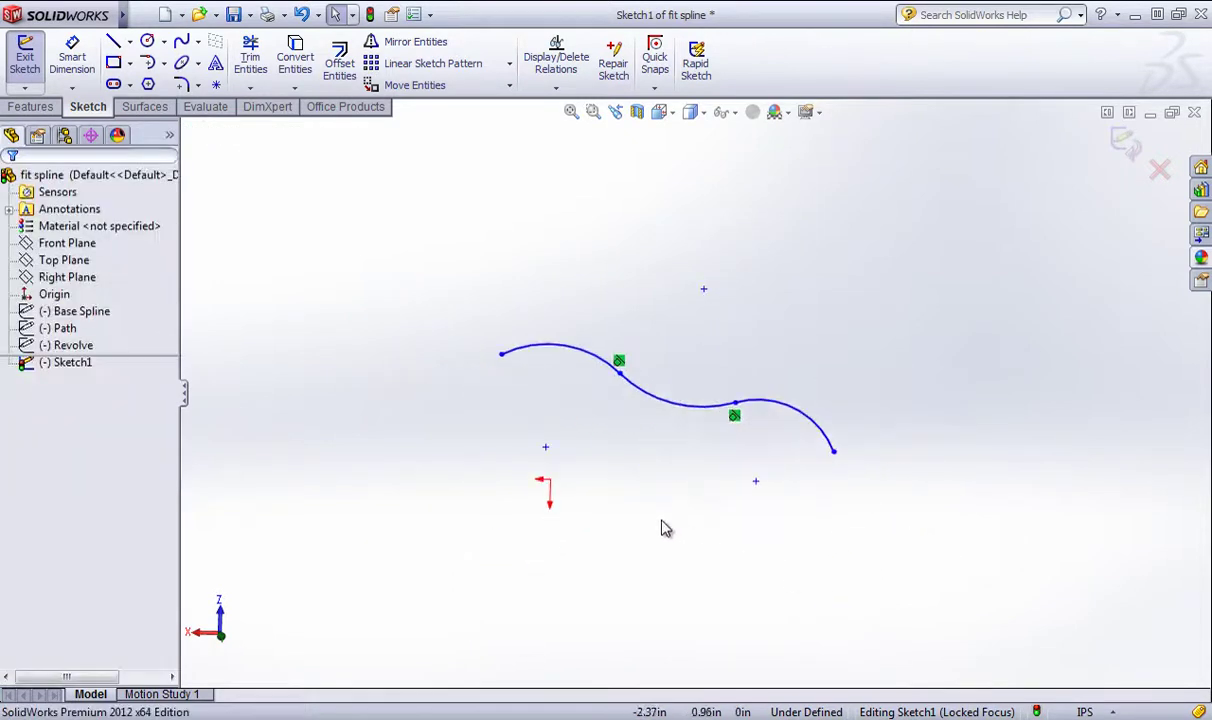
- Fit a closed, constrained spline to the three arcs with a 0.001 in tolerance
left_click(199, 43)
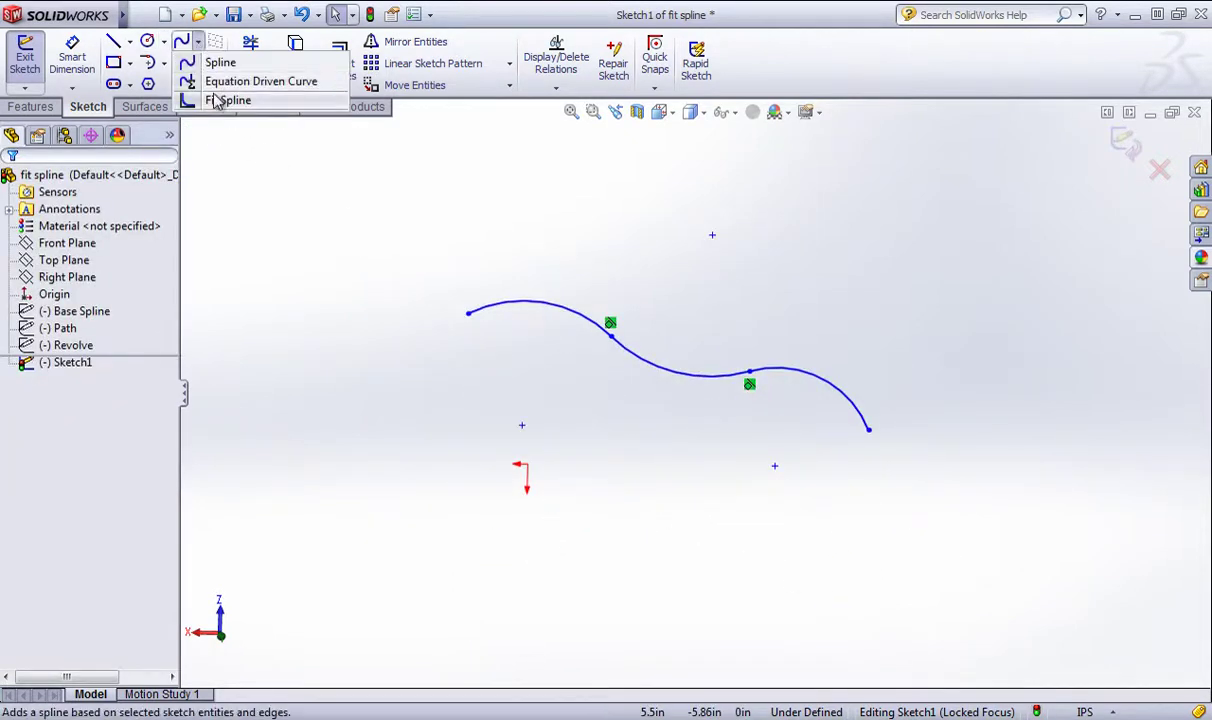
left_click(220, 100)
left_click(556, 307)
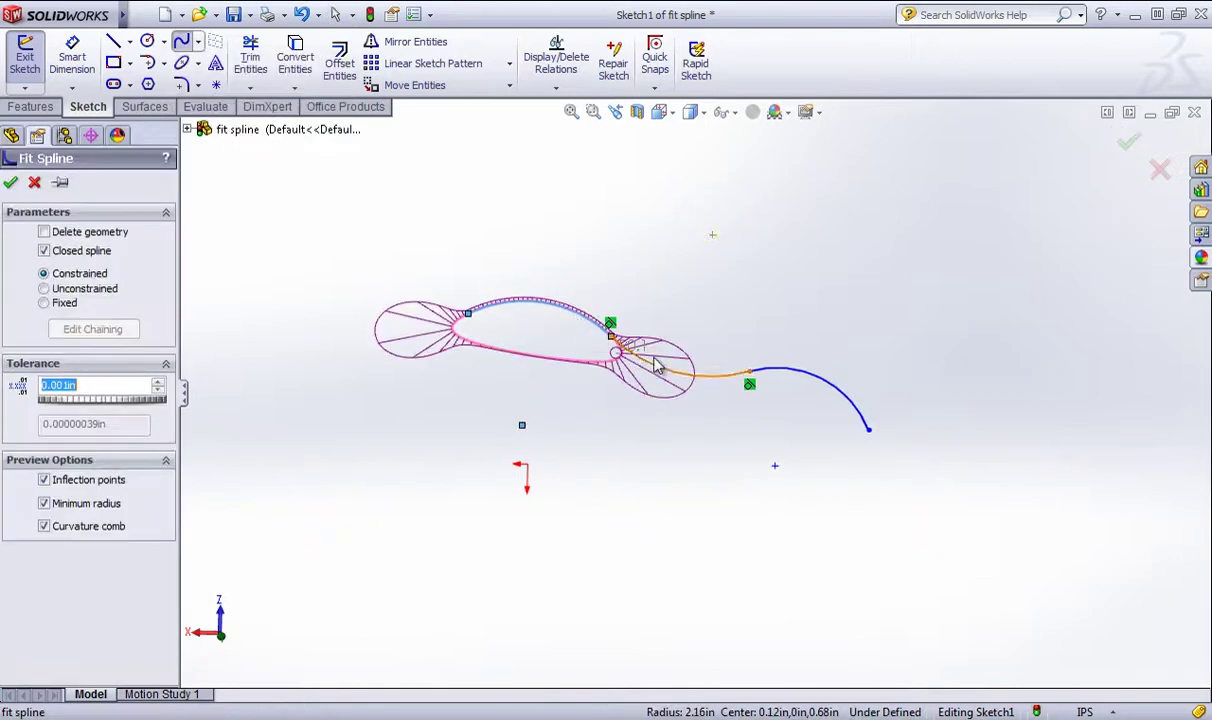
left_click(684, 374)
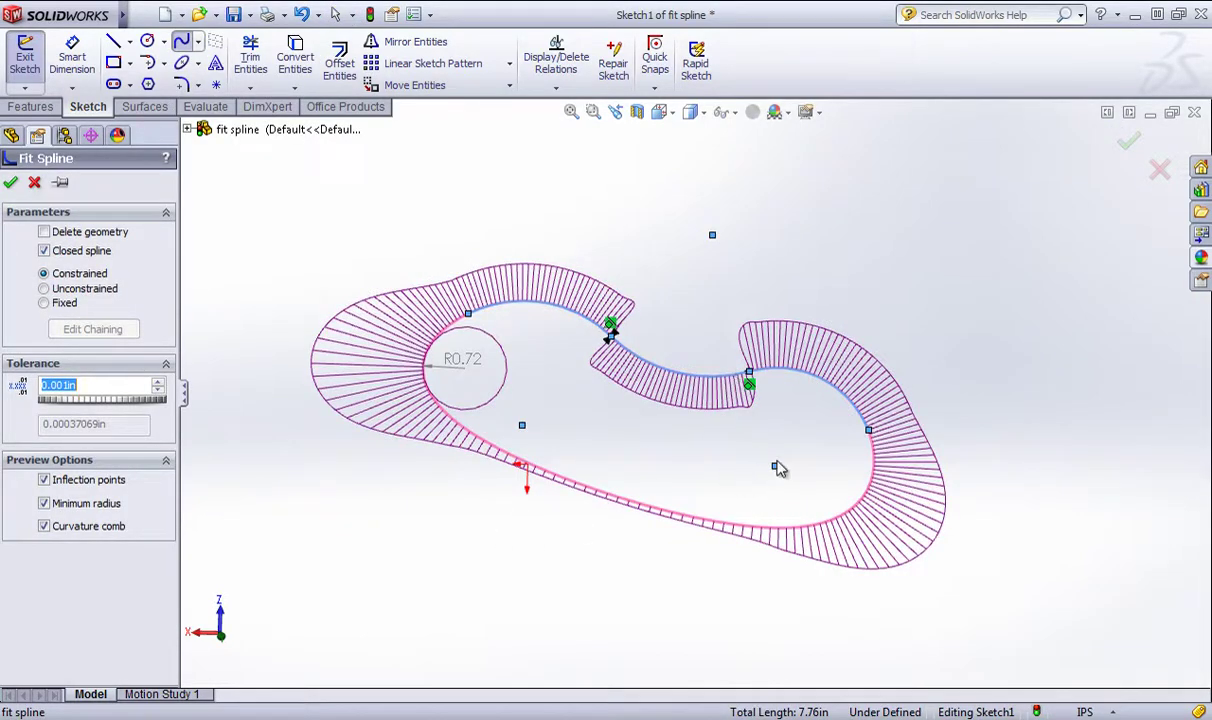
mouse_move(735, 430)
middle_mouse_down()
mouse_move(698, 425)
mouse_move(722, 411)
mouse_move(755, 349)
mouse_move(730, 420)
middle_mouse_up()
scroll(730, 420, "down", 2)
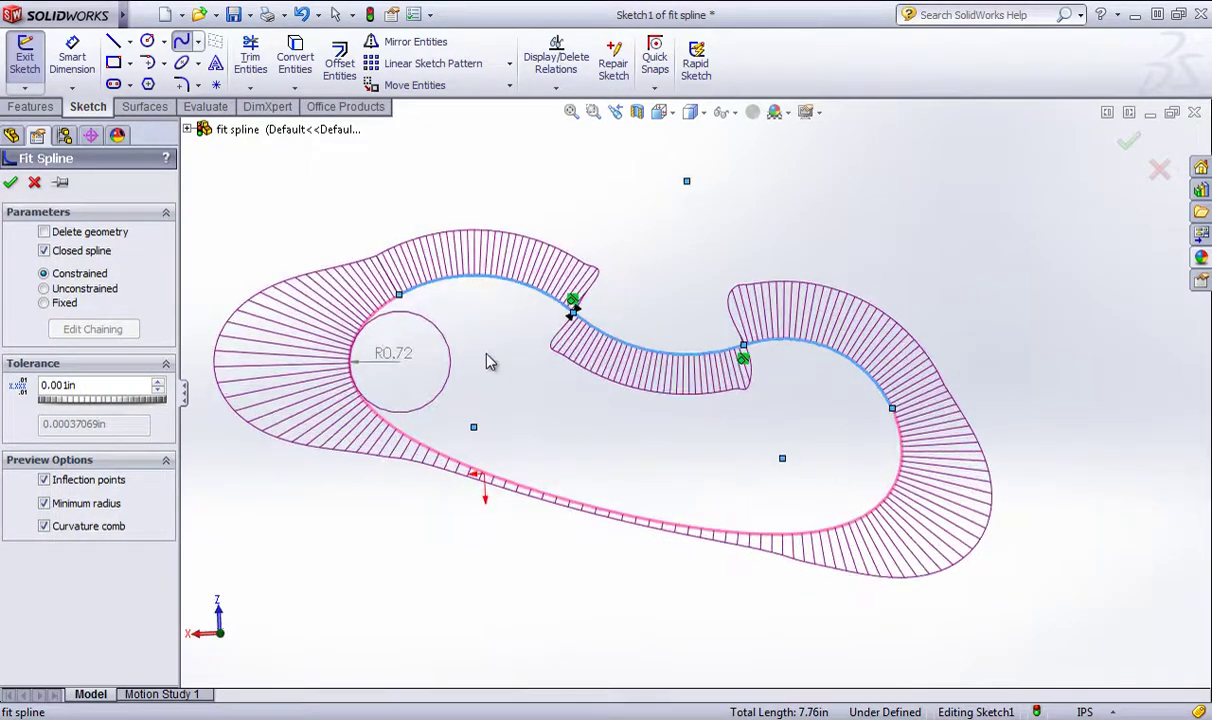
left_click(11, 183)
mouse_move(611, 449)
middle_mouse_down()
mouse_move(555, 433)
mouse_move(627, 431)
middle_mouse_up()
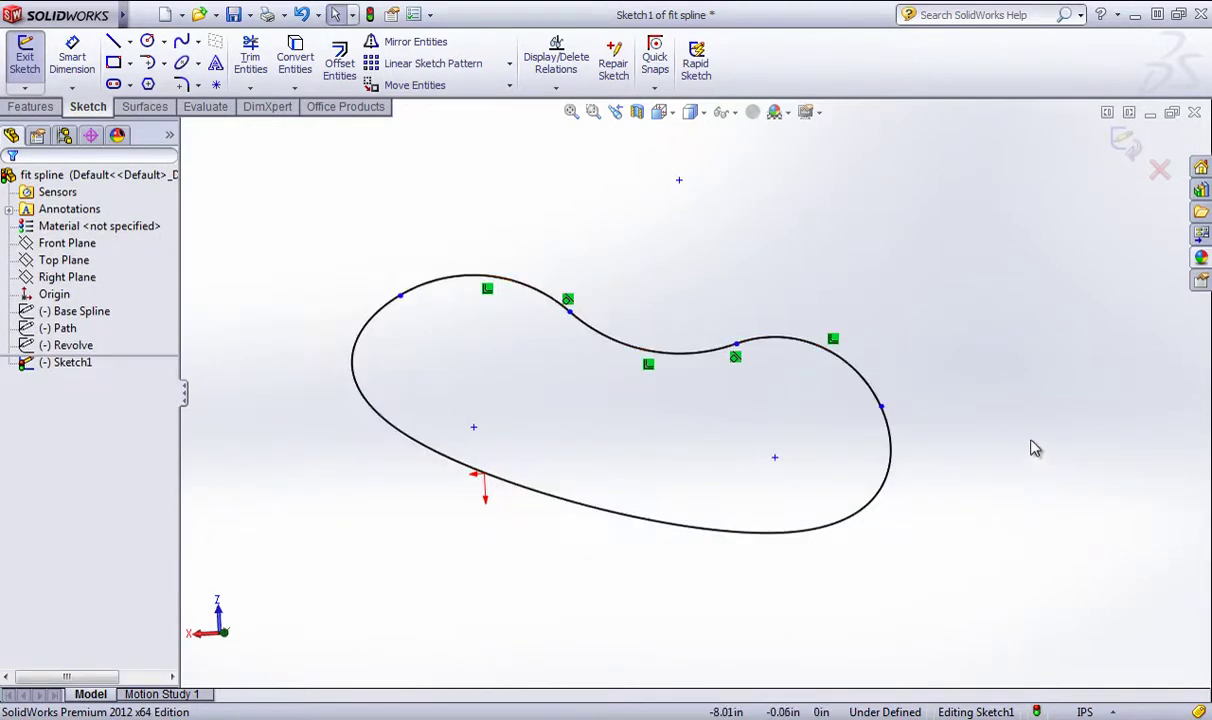
- Undo the closed fit spline on the three arcs
left_click(142, 15)
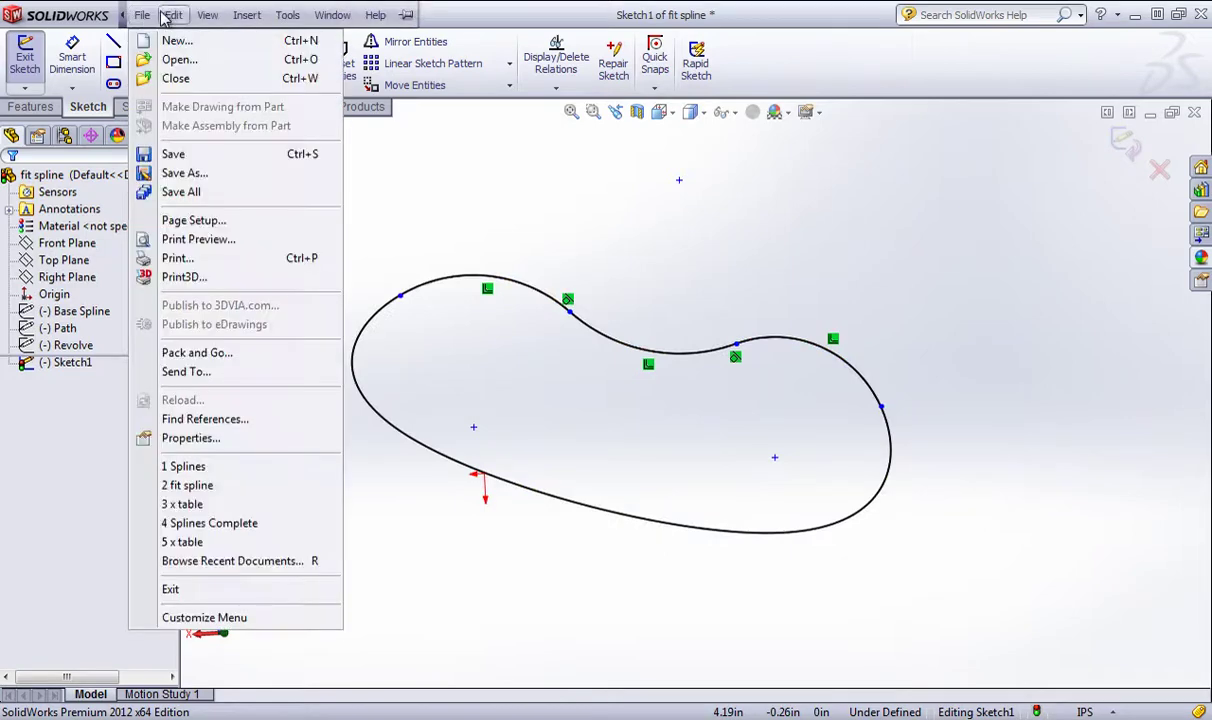
mouse_move(166, 16)
left_click(190, 39)
- Set up a constrained Fit Spline on the three arcs with Closed spline off, and inspect the curvature comb at the joints
left_click(199, 43)
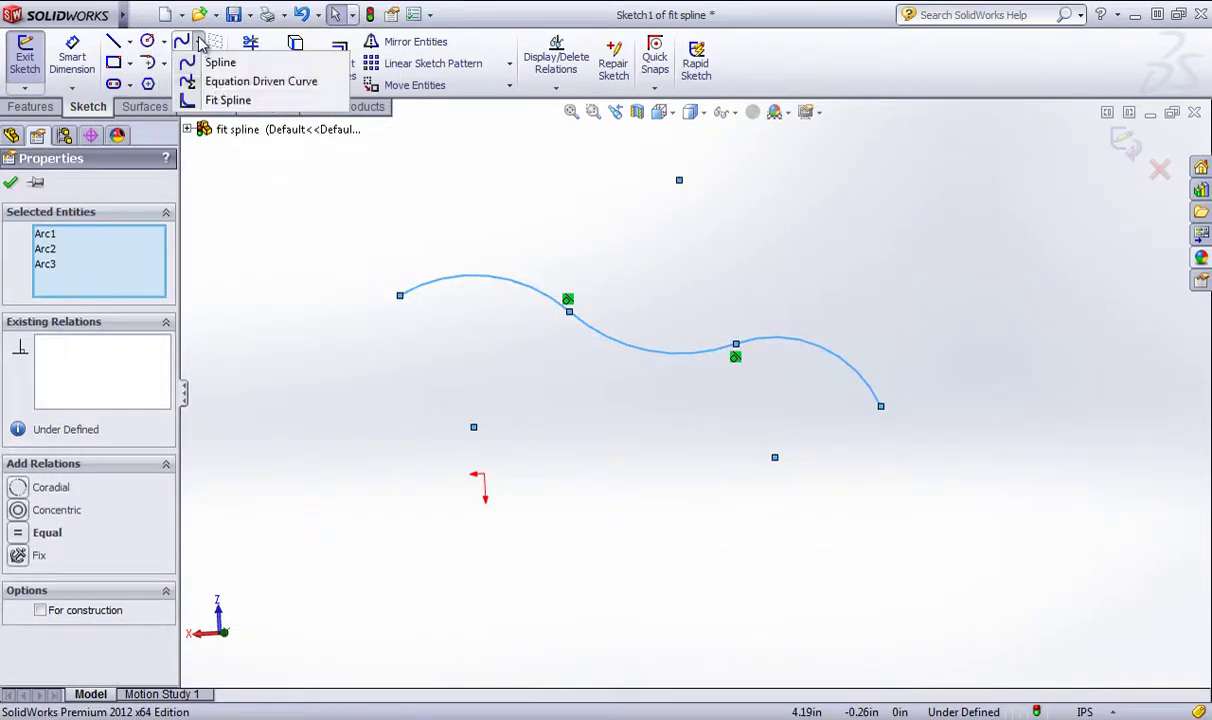
left_click(228, 100)
scroll(660, 343, "down", 4)
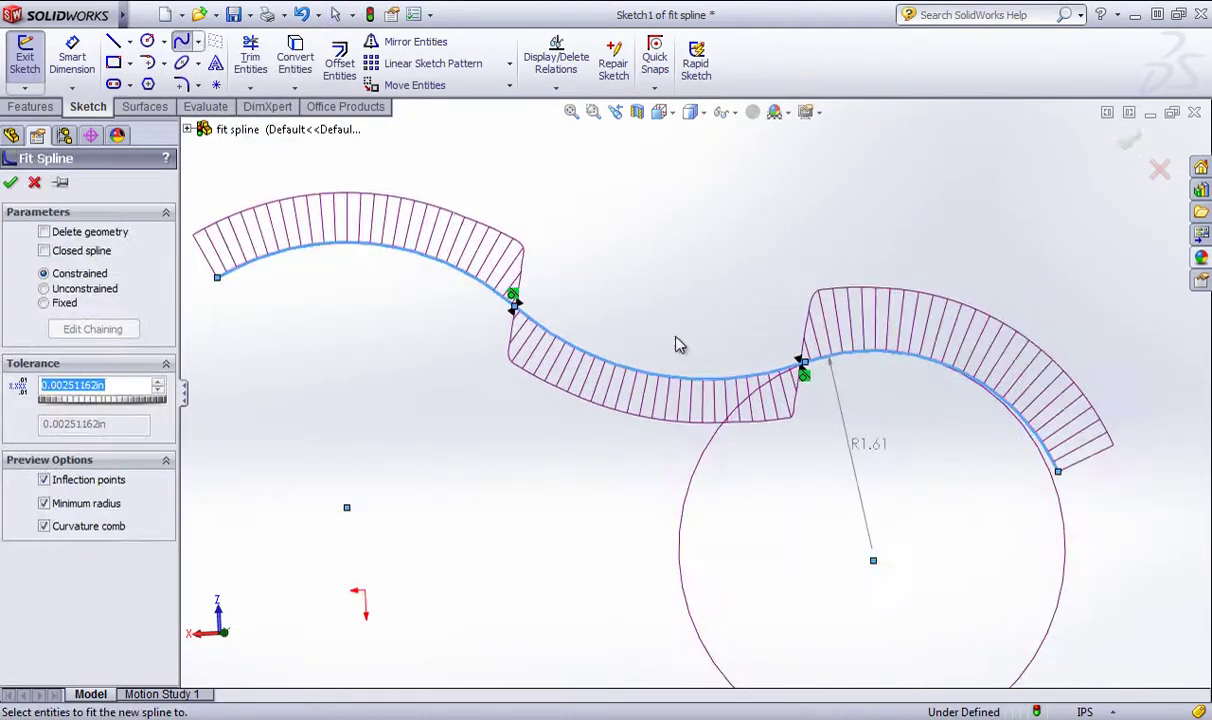
scroll(538, 353, "down", 3)
scroll(537, 362, "up", 3)
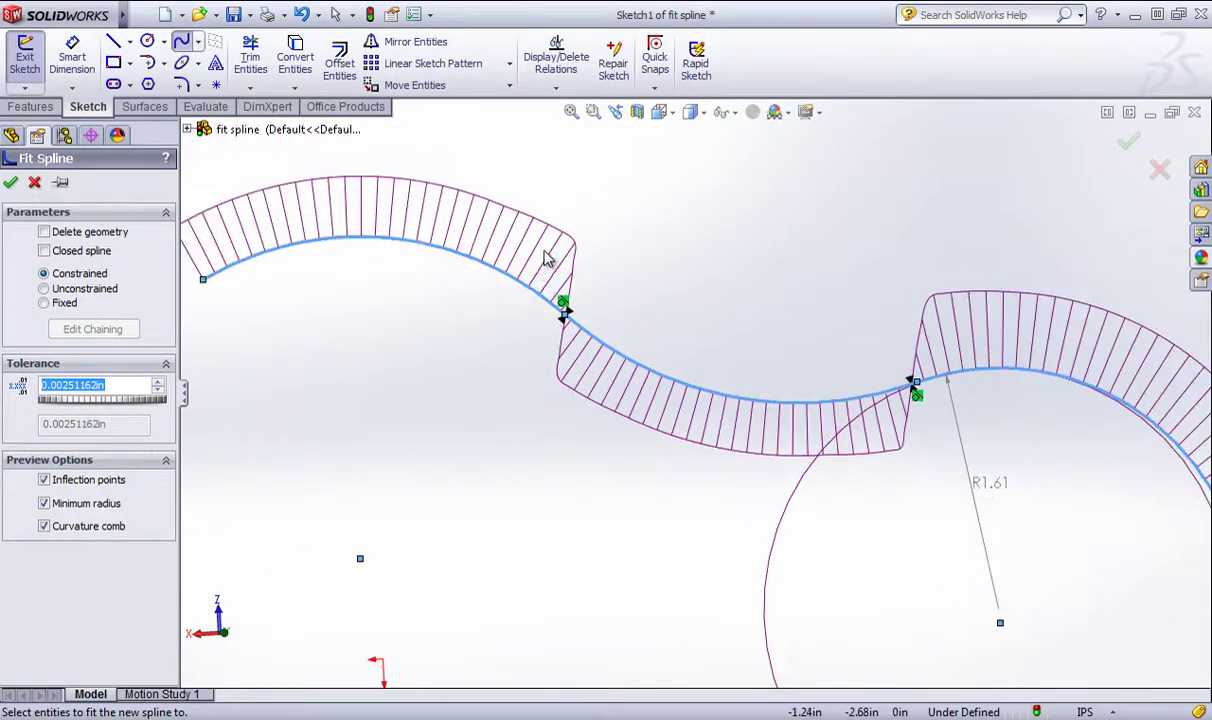
scroll(545, 258, "down", 2)
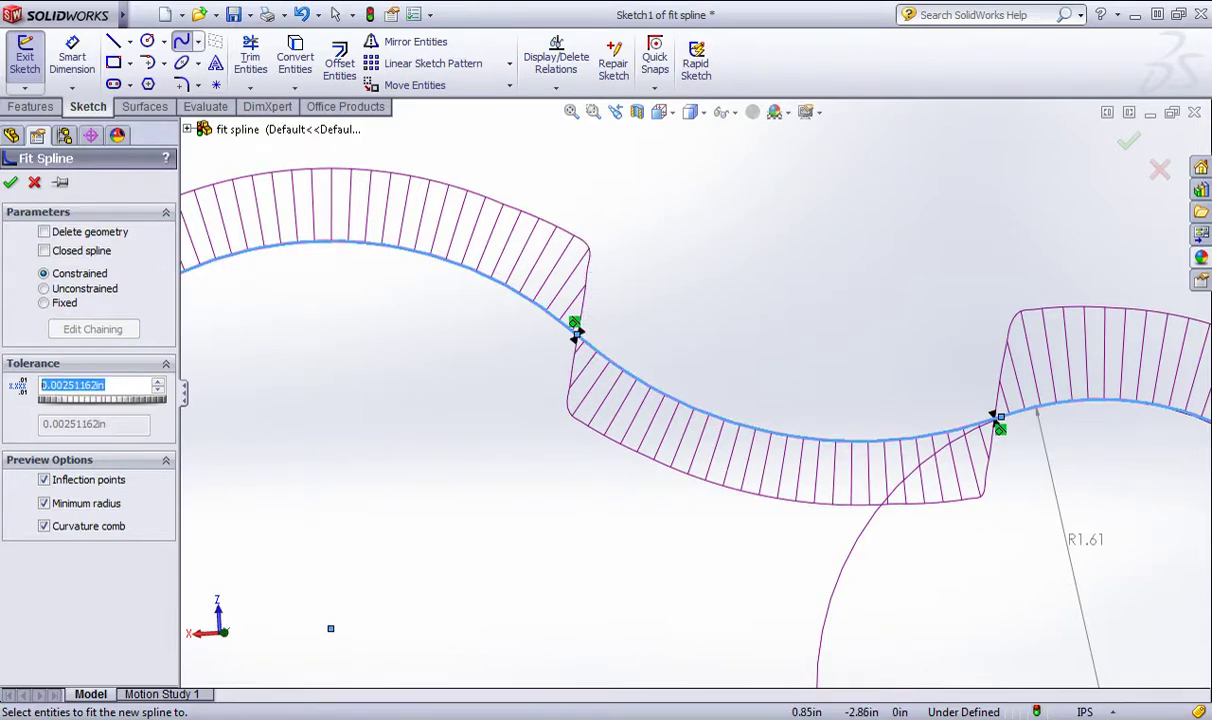
- Try fit tolerances of 0.50 in, 1.00 in and 0.0001 in, comparing the curvature comb at the arc joints
type("0.1")
key("Return")
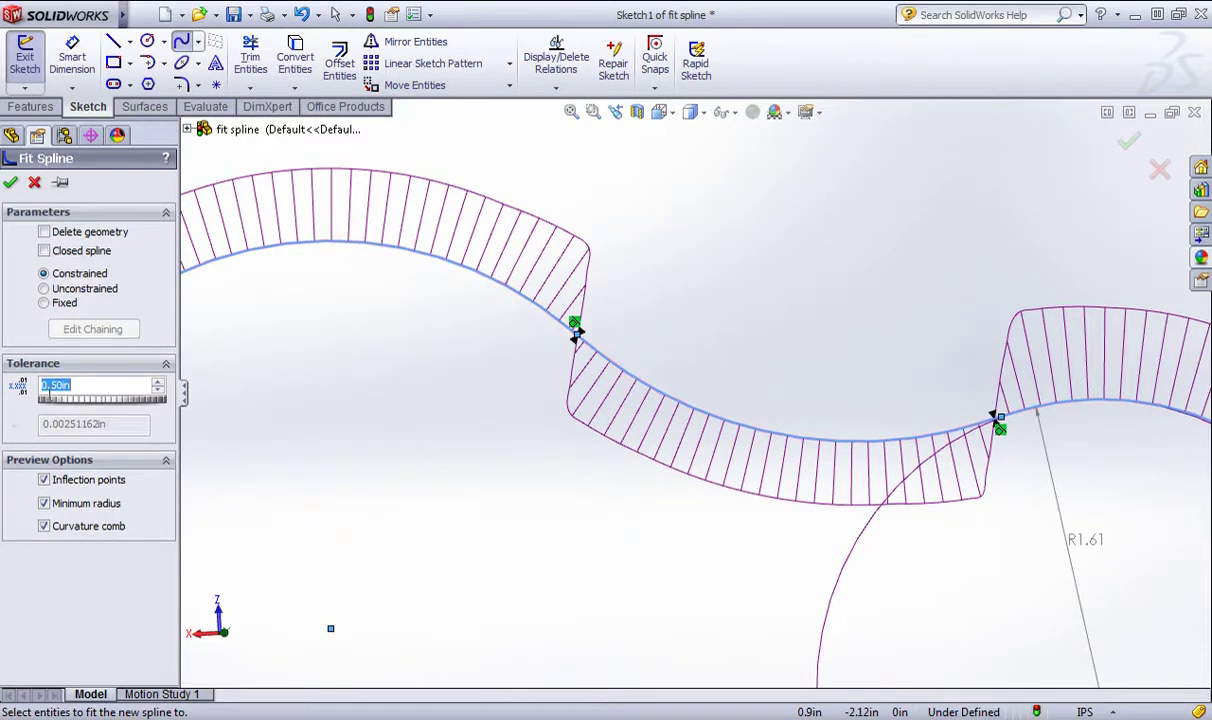
type("1")
key("Return")
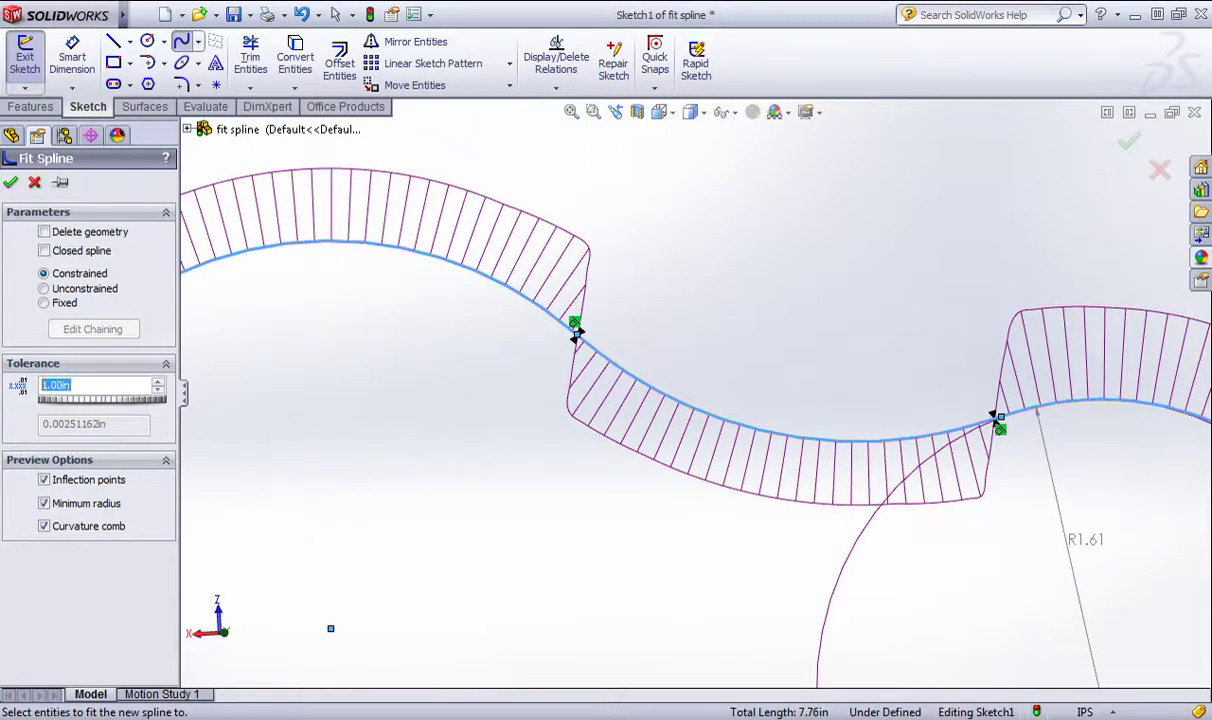
type(".0001")
key("Return")
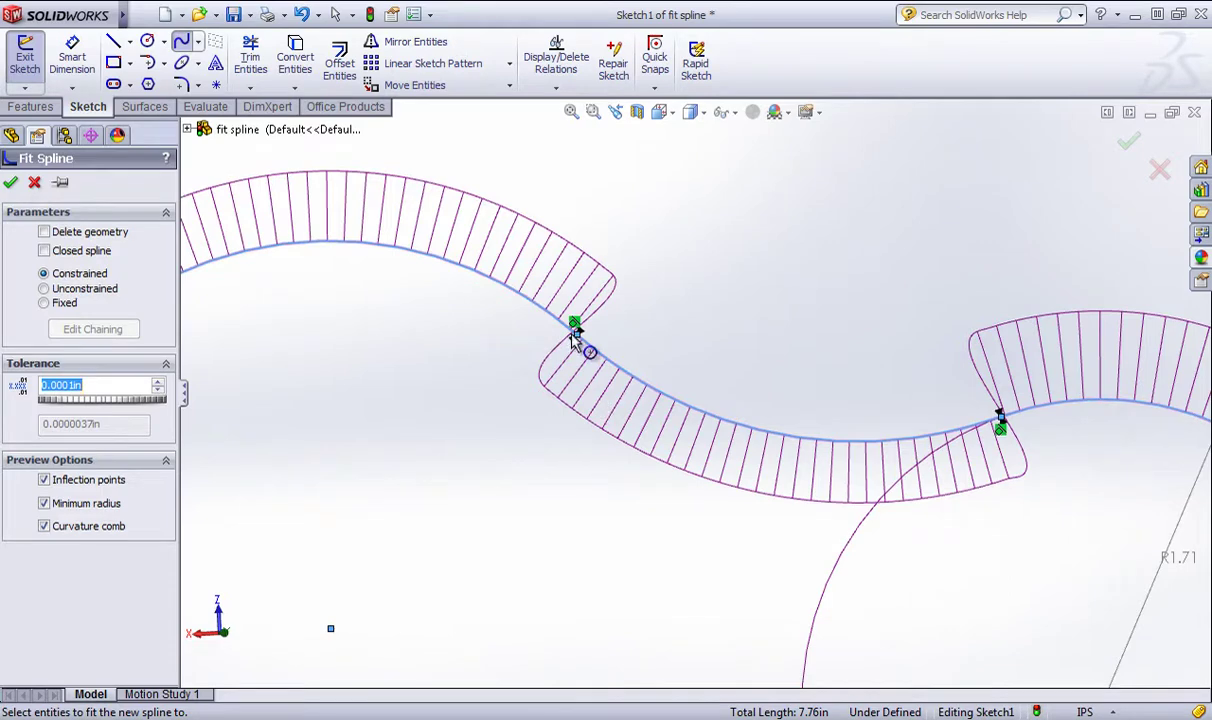
scroll(848, 336, "up", 5)
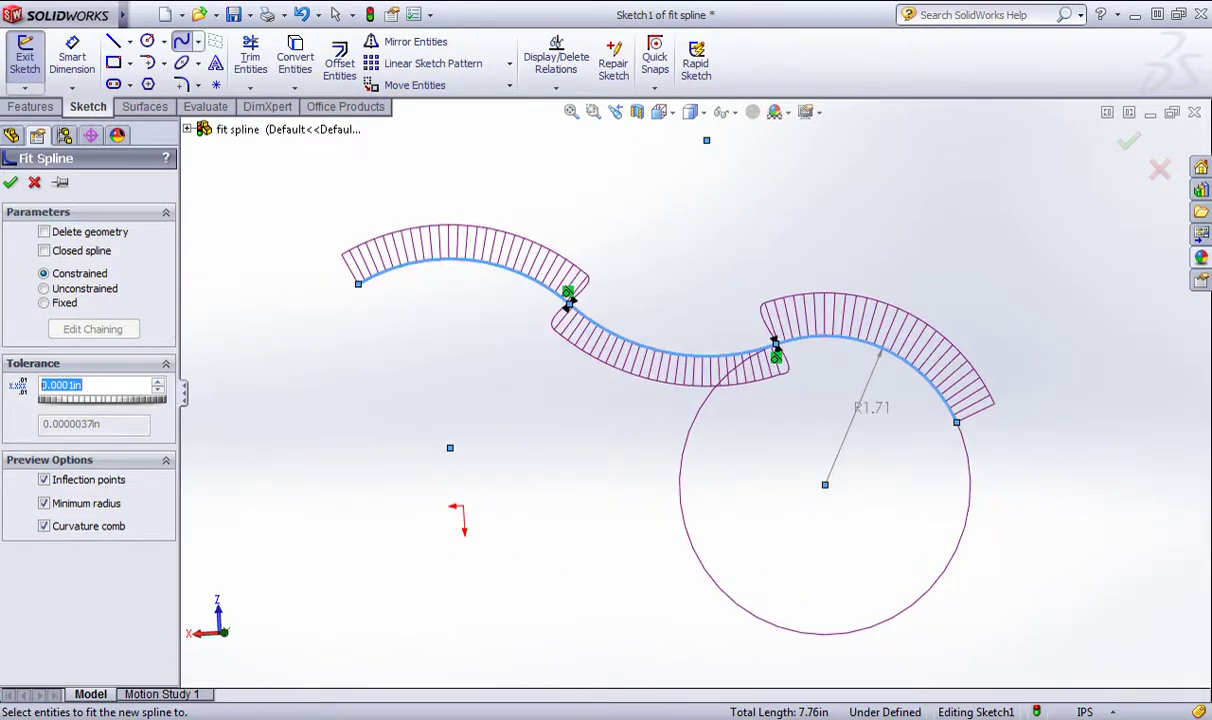
- Set the fit tolerance to 0.001 in, check the comb at the joints and create the open fit spline
key("Return")
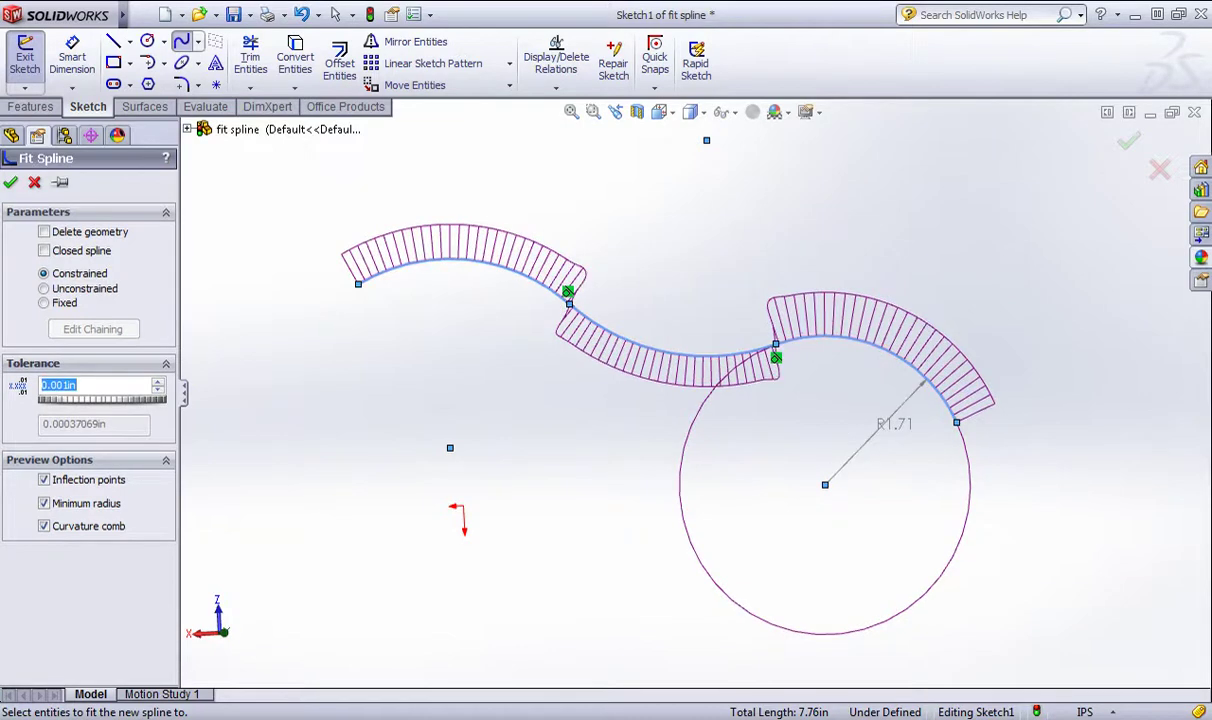
scroll(683, 288, "down", 3)
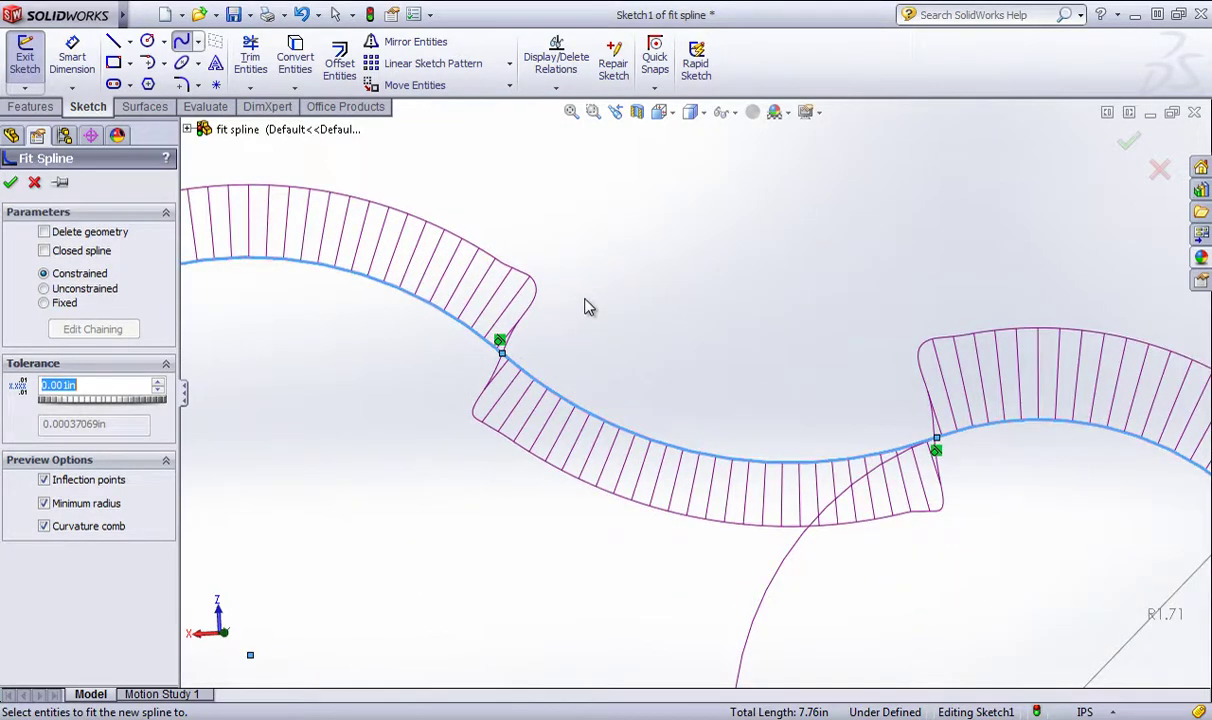
scroll(556, 292, "down", 1)
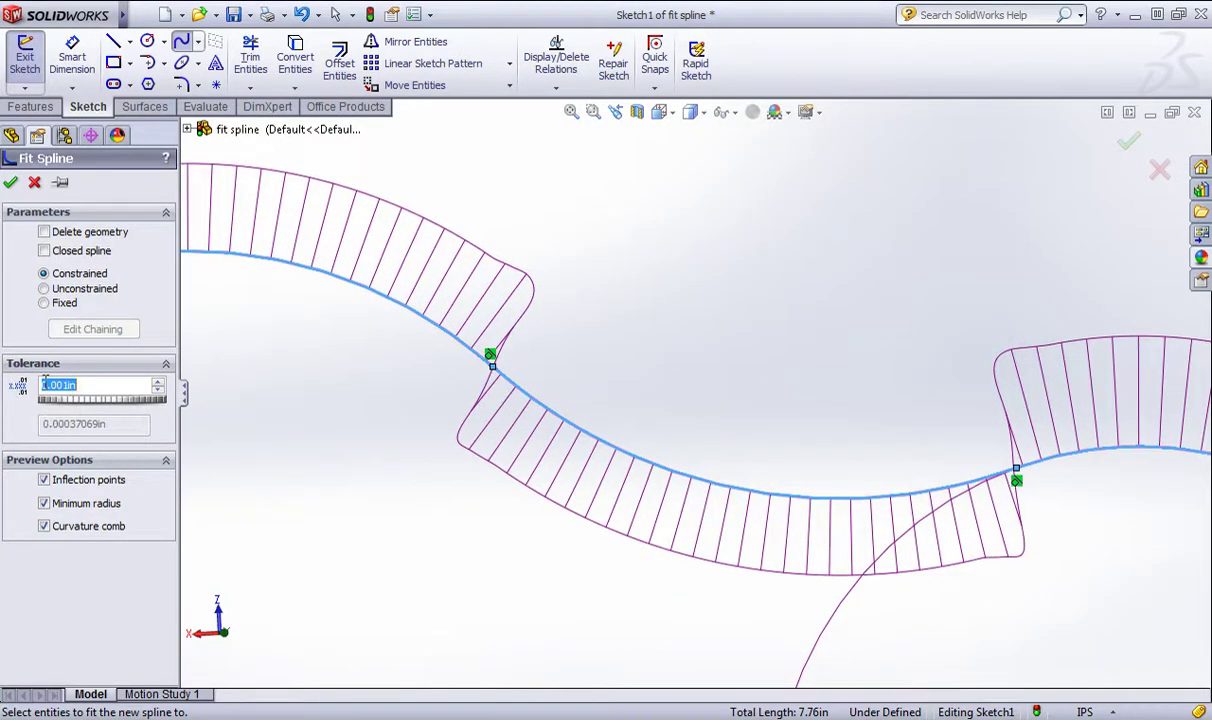
scroll(500, 365, "down", 2)
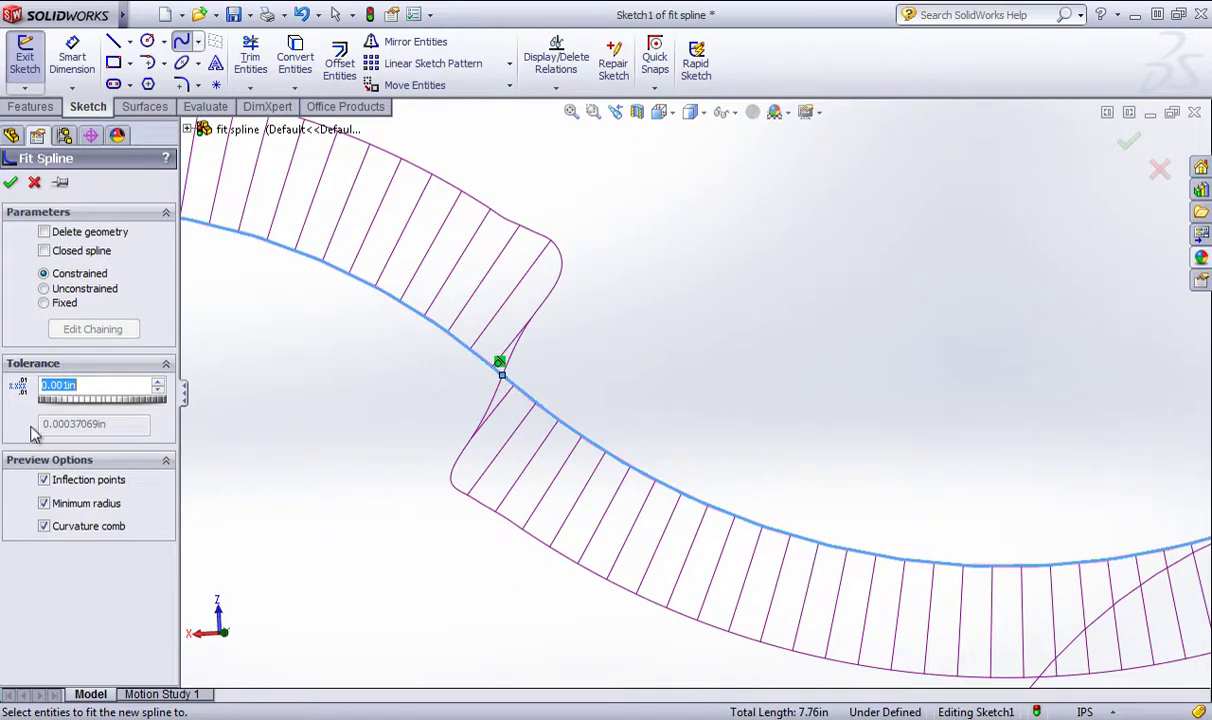
left_click(12, 183)
key("f")
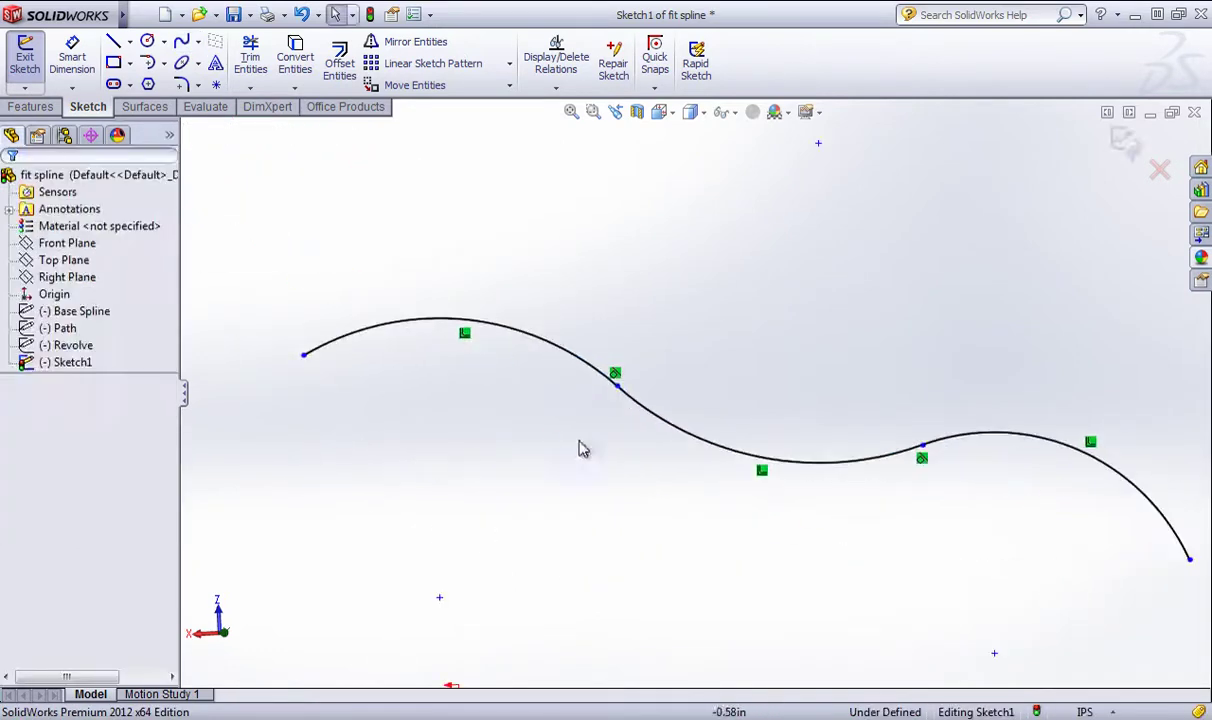
- Examine the fitted spline along all three arcs and its fit-spline relations
scroll(700, 400, "up", 2)
left_click(614, 388)
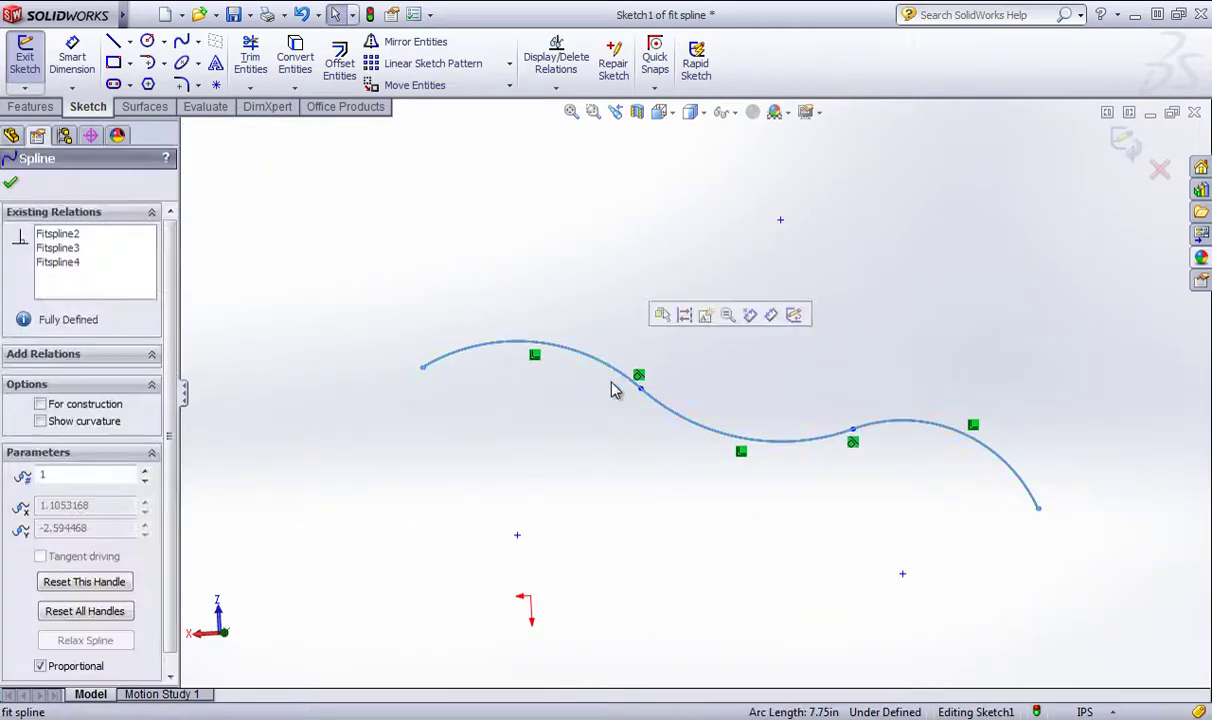
left_click(617, 408)
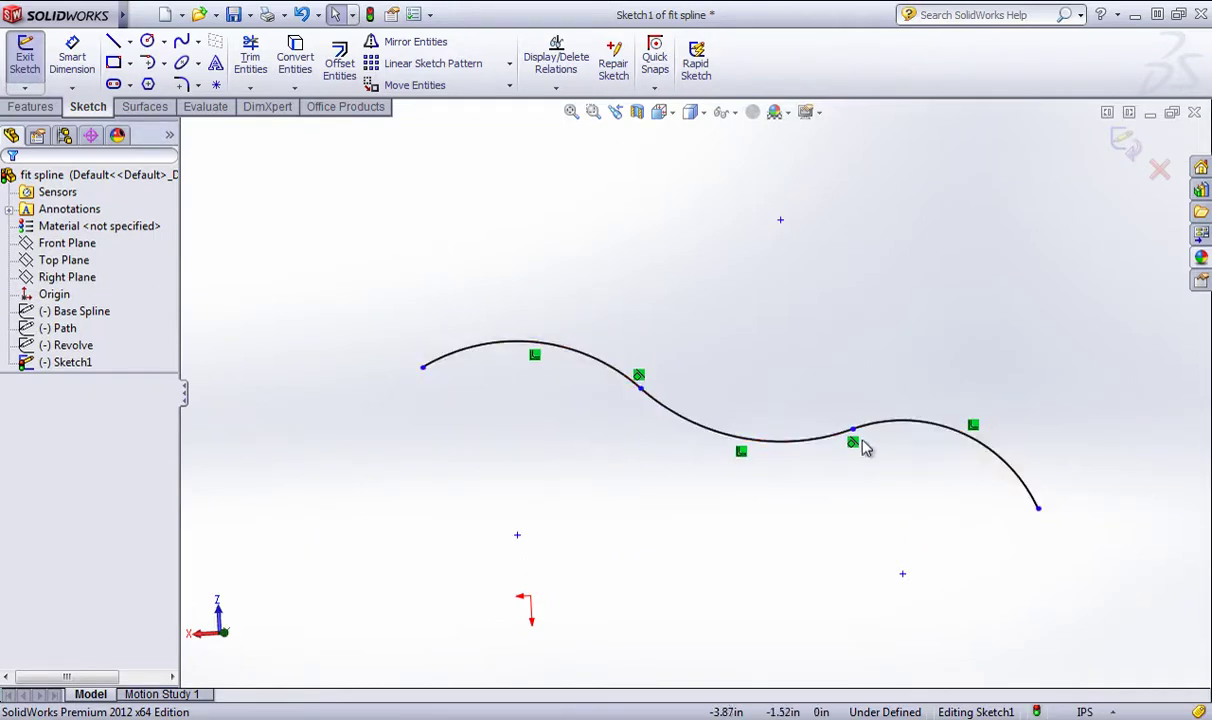
left_click(575, 366)
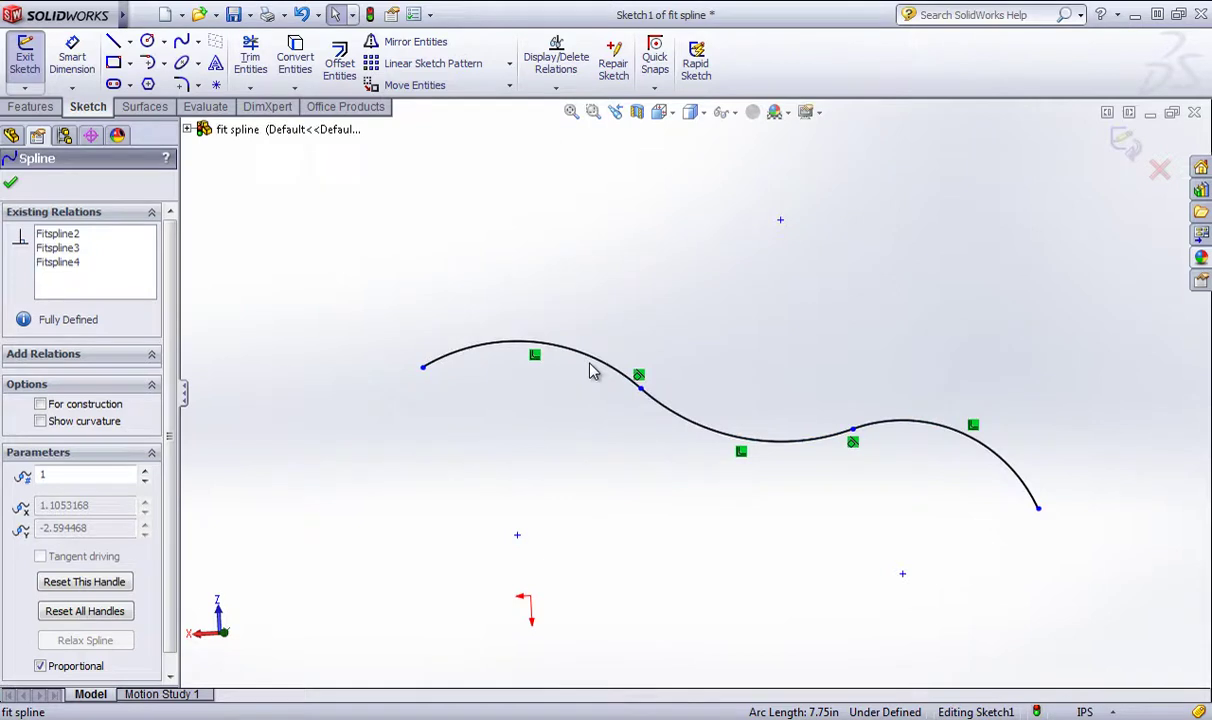
left_click(587, 398)
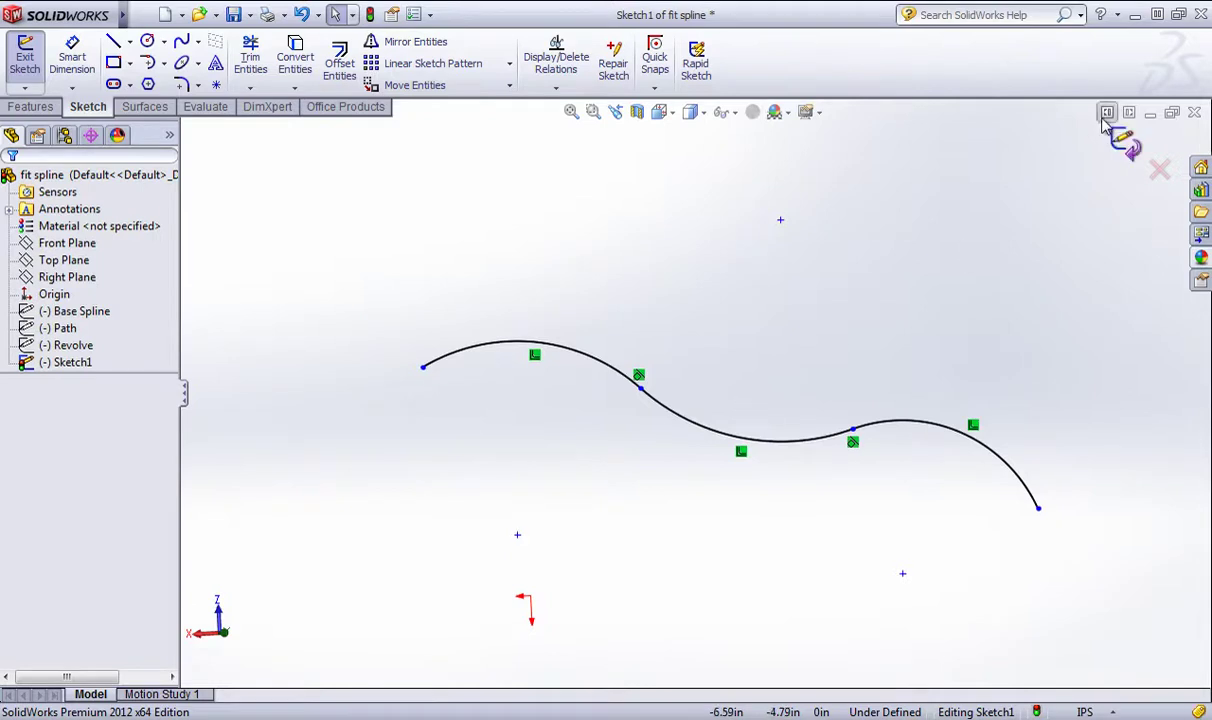
- Exit the arc sketch and switch to the open Splines part
left_click(1125, 141)
scroll(640, 260, "up", 1)
scroll(978, 442, "down", 1)
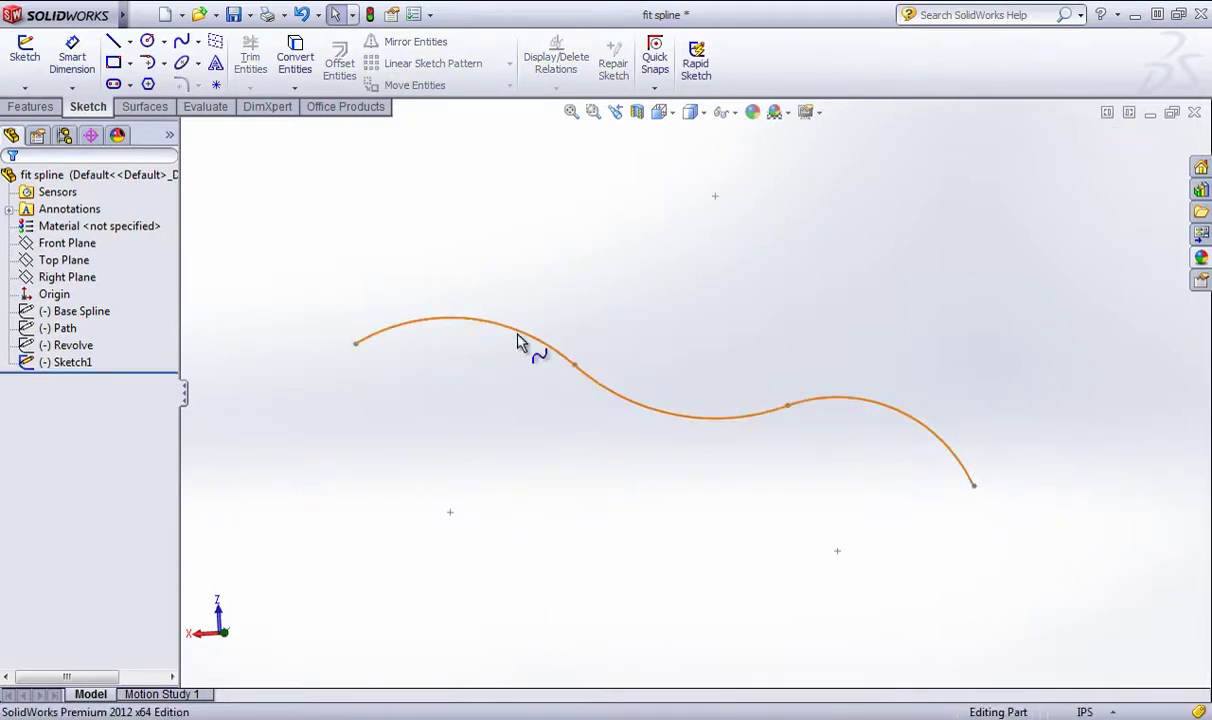
mouse_move(121, 17)
left_click(331, 13)
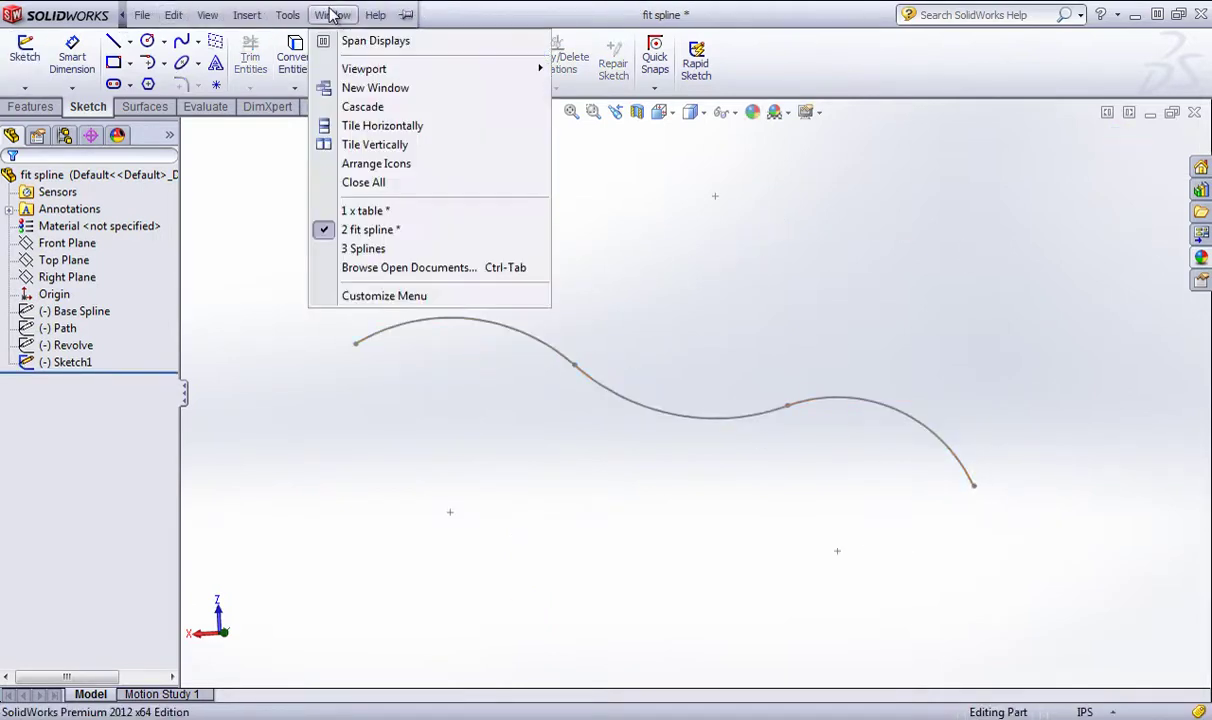
left_click(365, 248)
- Hide the Spline sketch in the Splines part
left_click(108, 500)
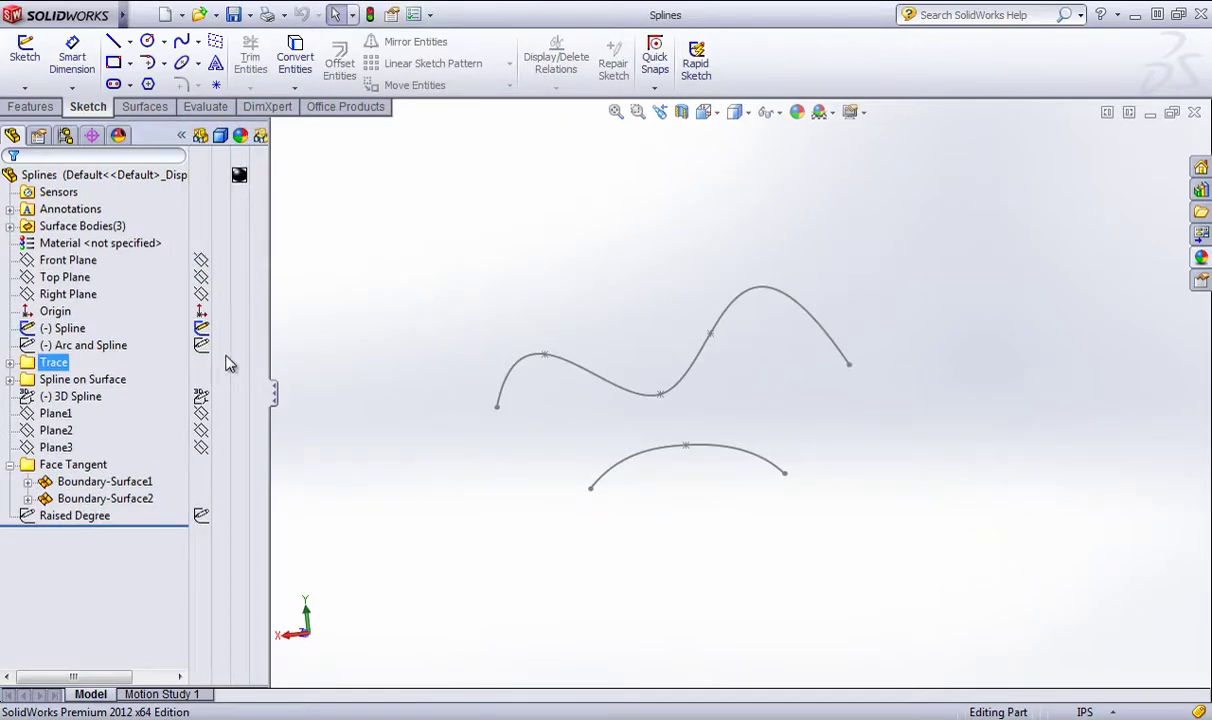
right_click(62, 327)
left_click(67, 288)
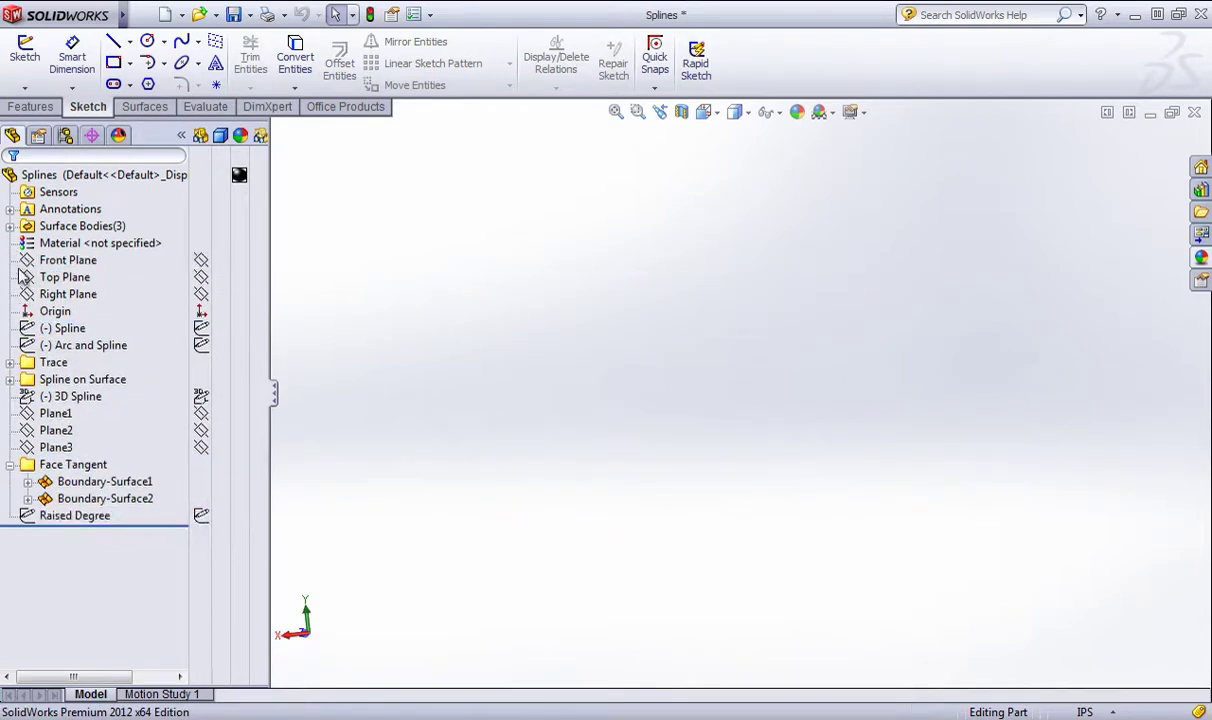
- Show the Boundary-Surface1 and Boundary-Surface2 bodies and orient the view to face both surfaces
left_click(9, 226)
left_click_drag(28, 264, 103, 292)
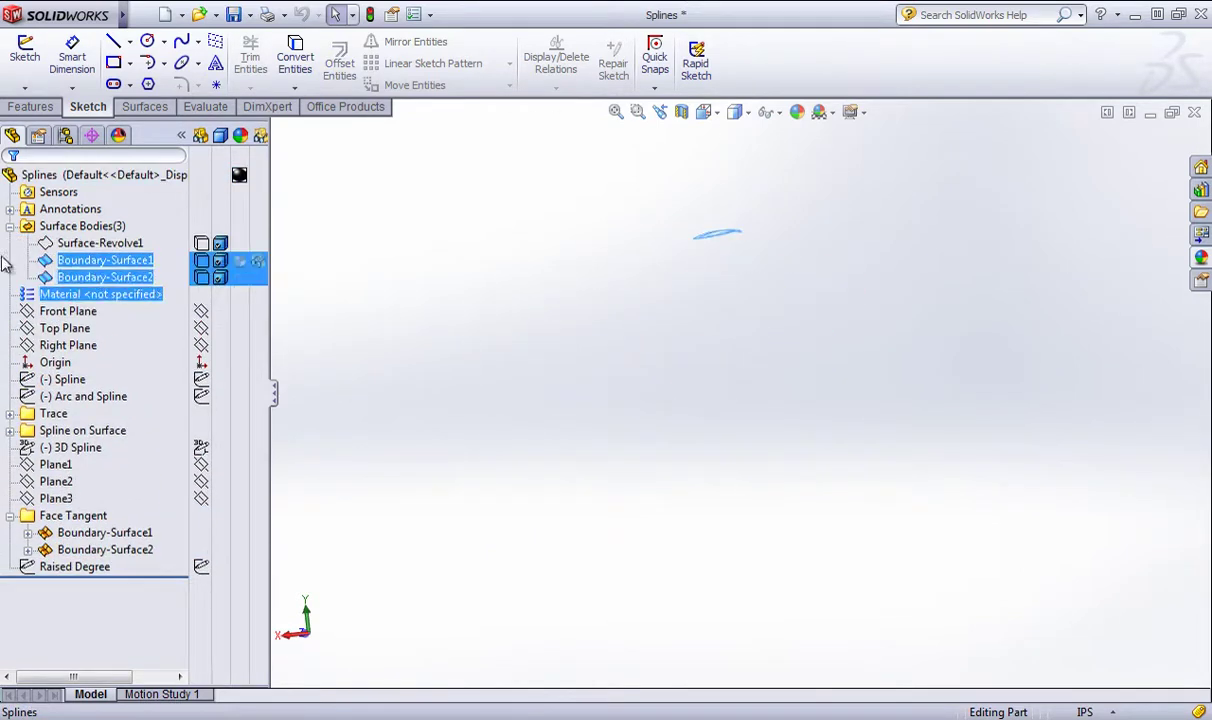
left_click(107, 240)
left_click(100, 247)
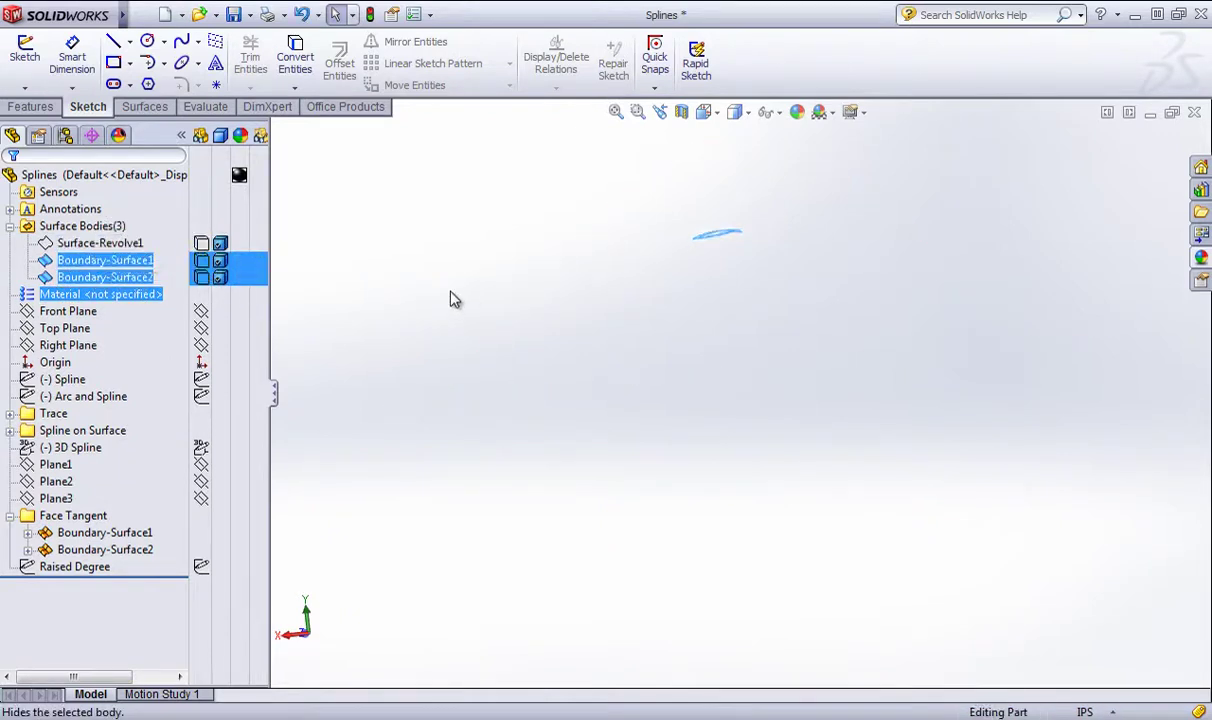
left_click(202, 261)
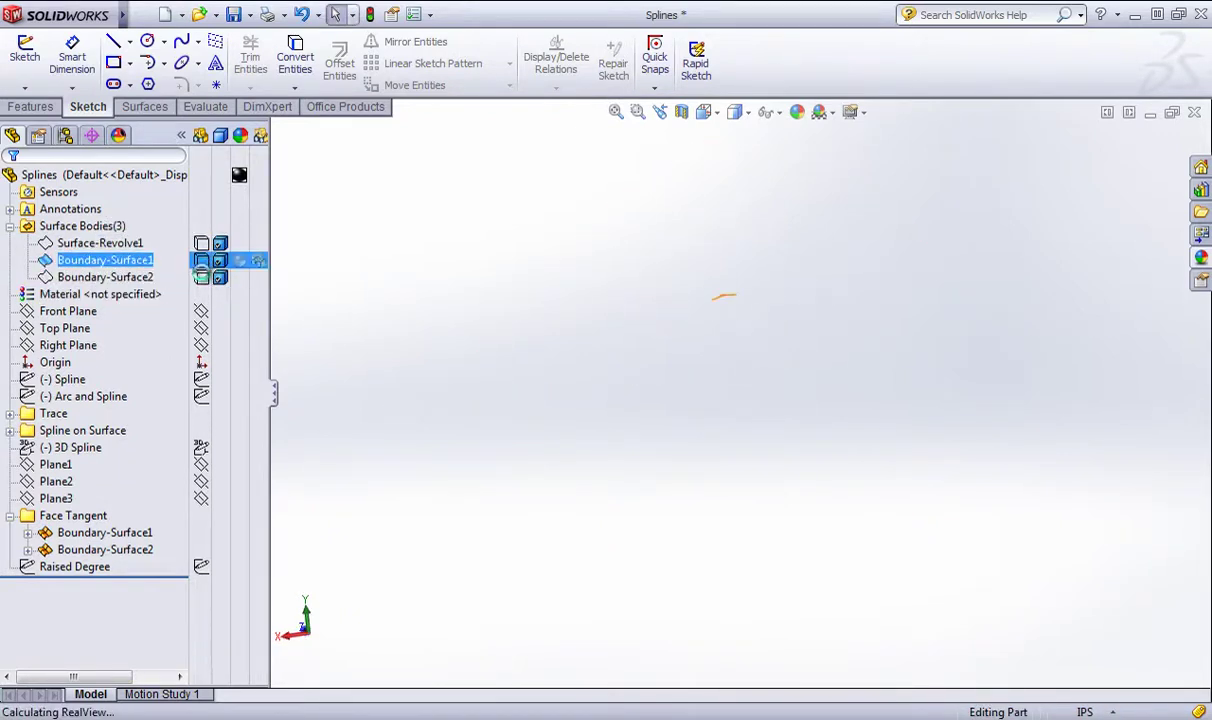
left_click(202, 278)
scroll(724, 318, "down", 8)
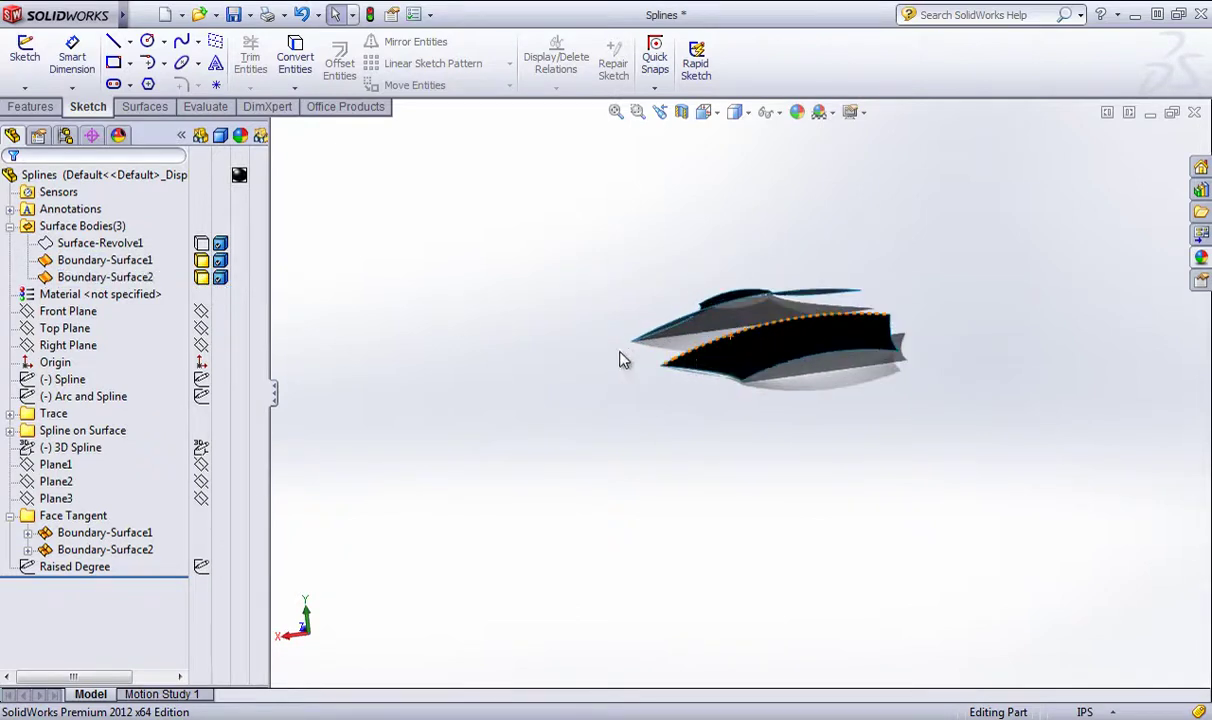
middle_click_drag(620, 354, 728, 414)
scroll(797, 326, "down", 3)
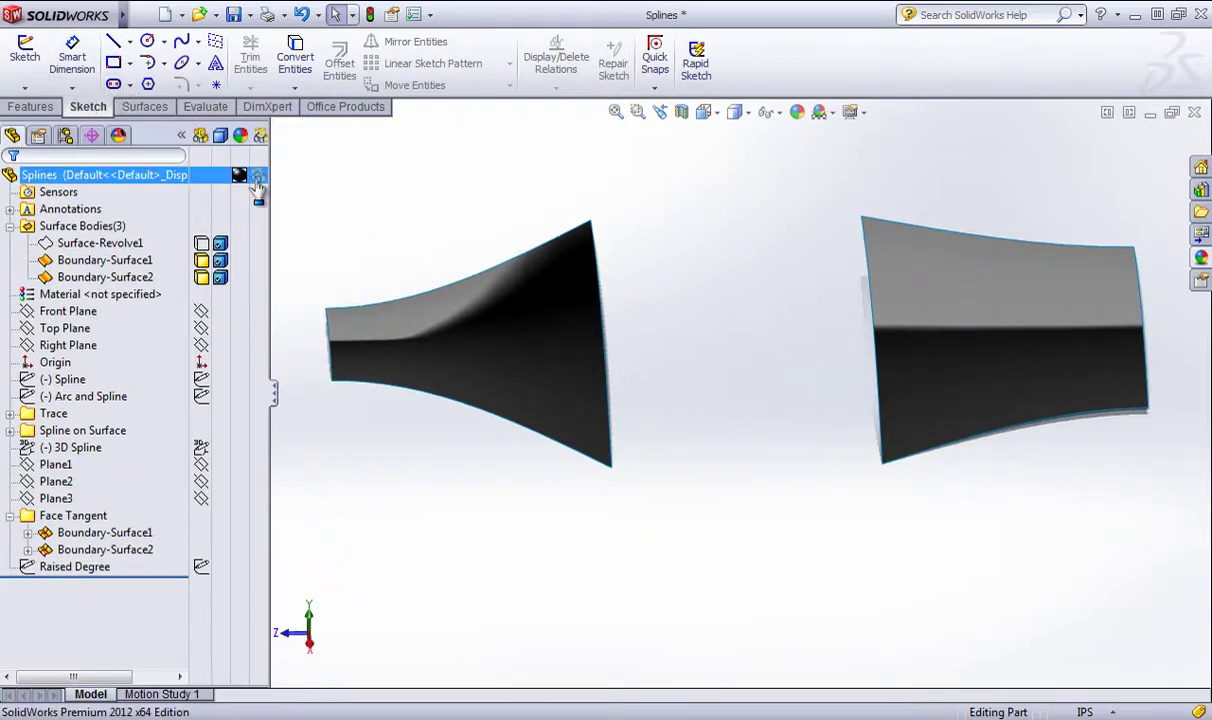
- Start a 3D sketch and convert the lower edge of each boundary surface into sketch entities
left_click(25, 88)
left_click(58, 122)
scroll(598, 538, "down", 5)
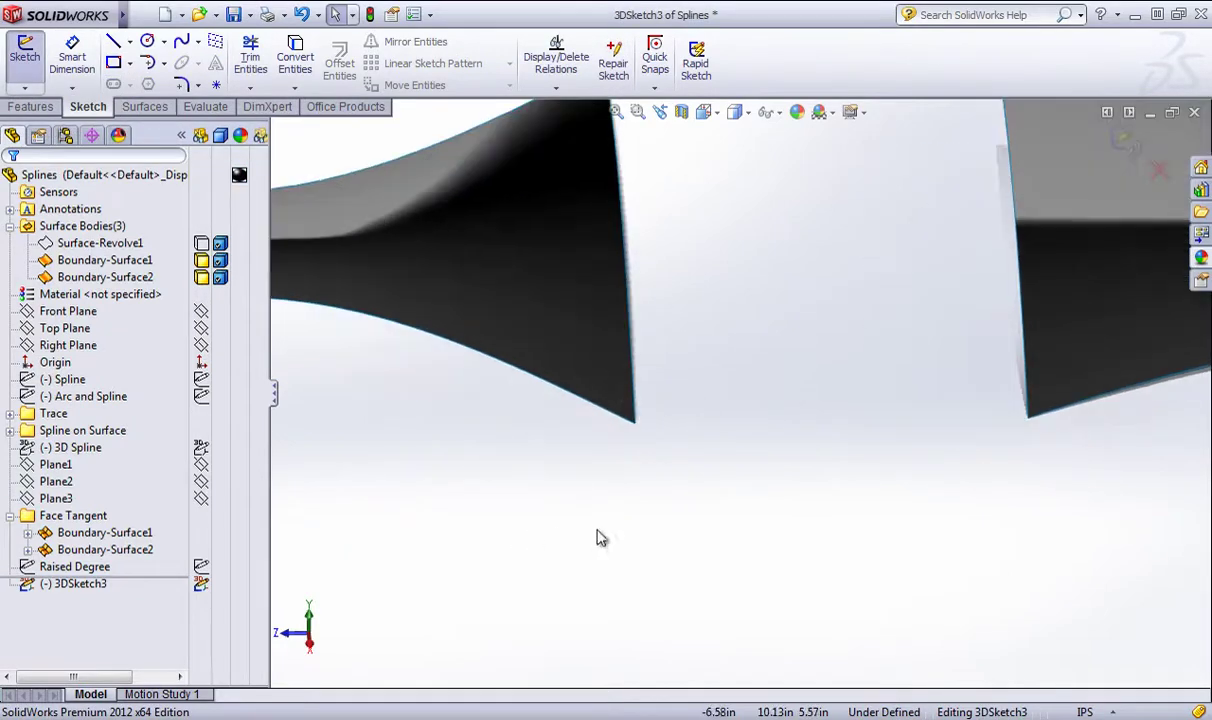
scroll(606, 400, "up", 4)
left_click(620, 419)
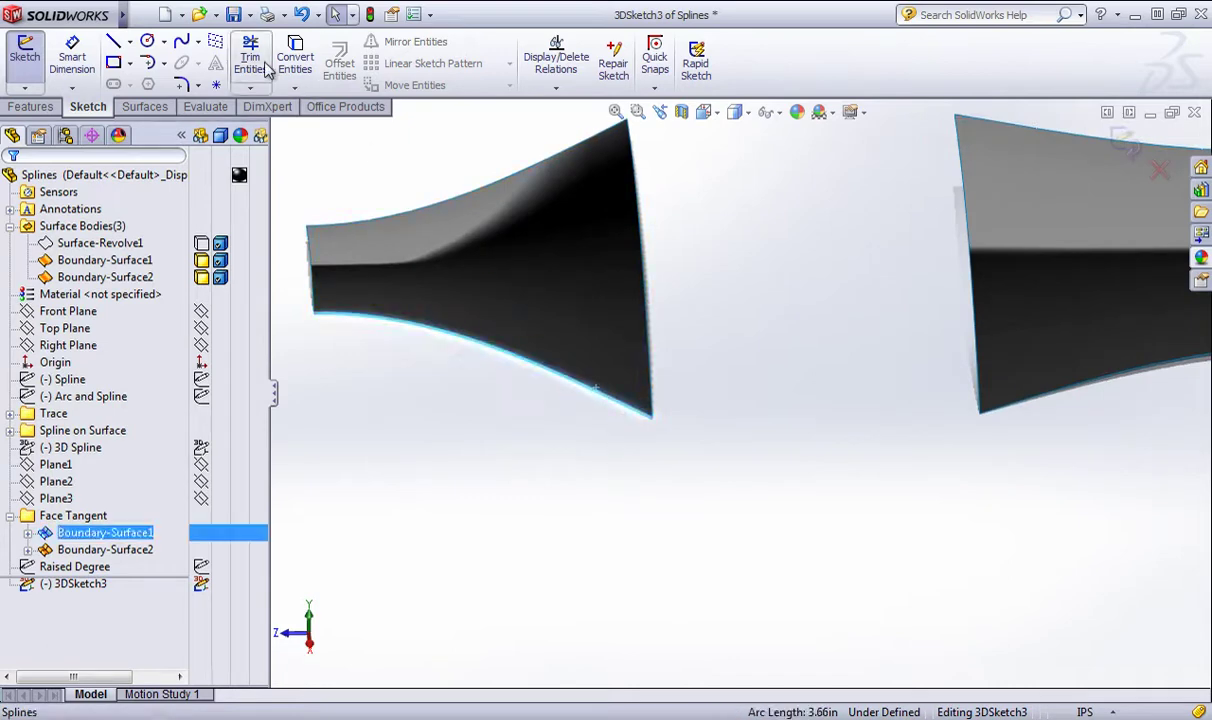
left_click(295, 57)
left_click(1040, 401)
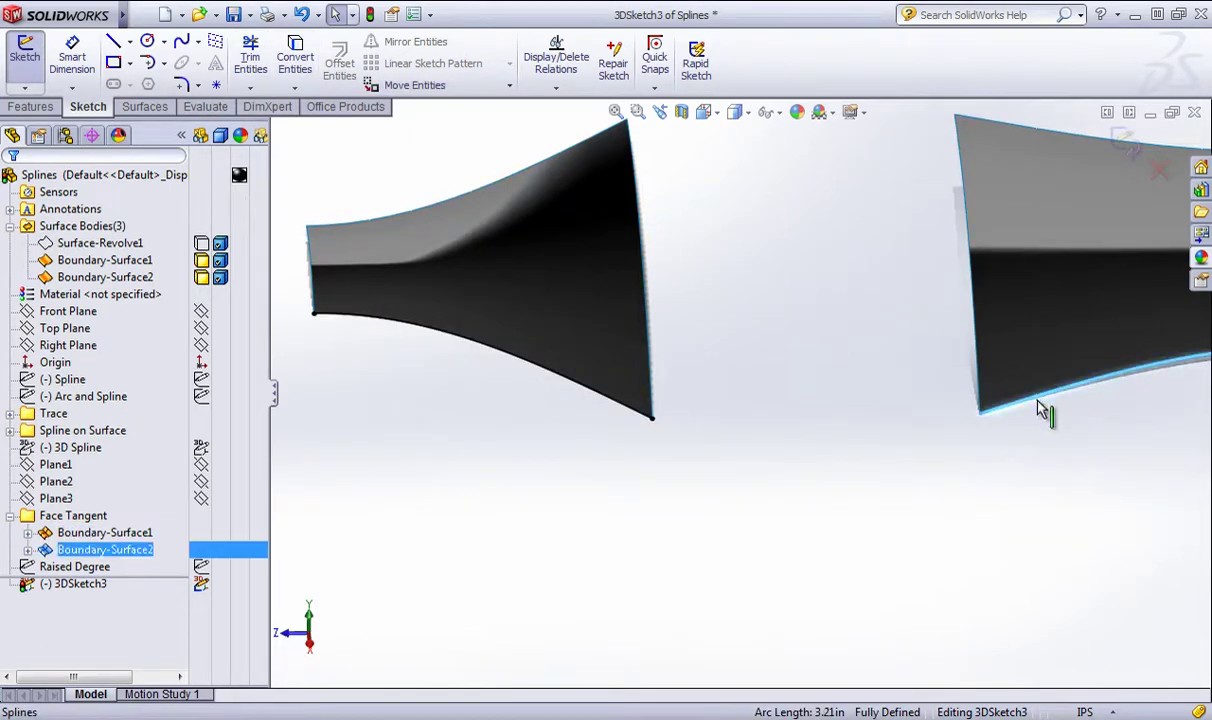
scroll(1117, 455, "up", 2)
scroll(1118, 452, "down", 1)
left_click(291, 57)
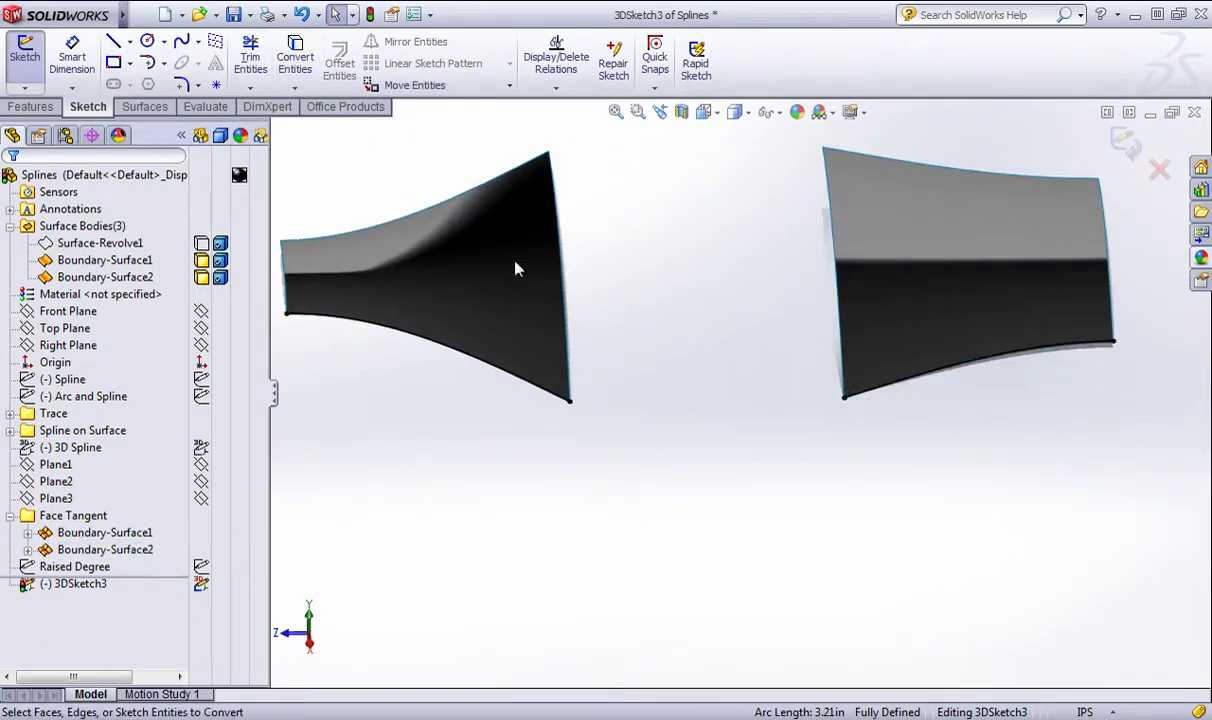
- Set up a Fit Spline across the two converted edges, bridging the gap between the surfaces, with Closed spline off
left_click(197, 42)
left_click(225, 116)
left_click(492, 375)
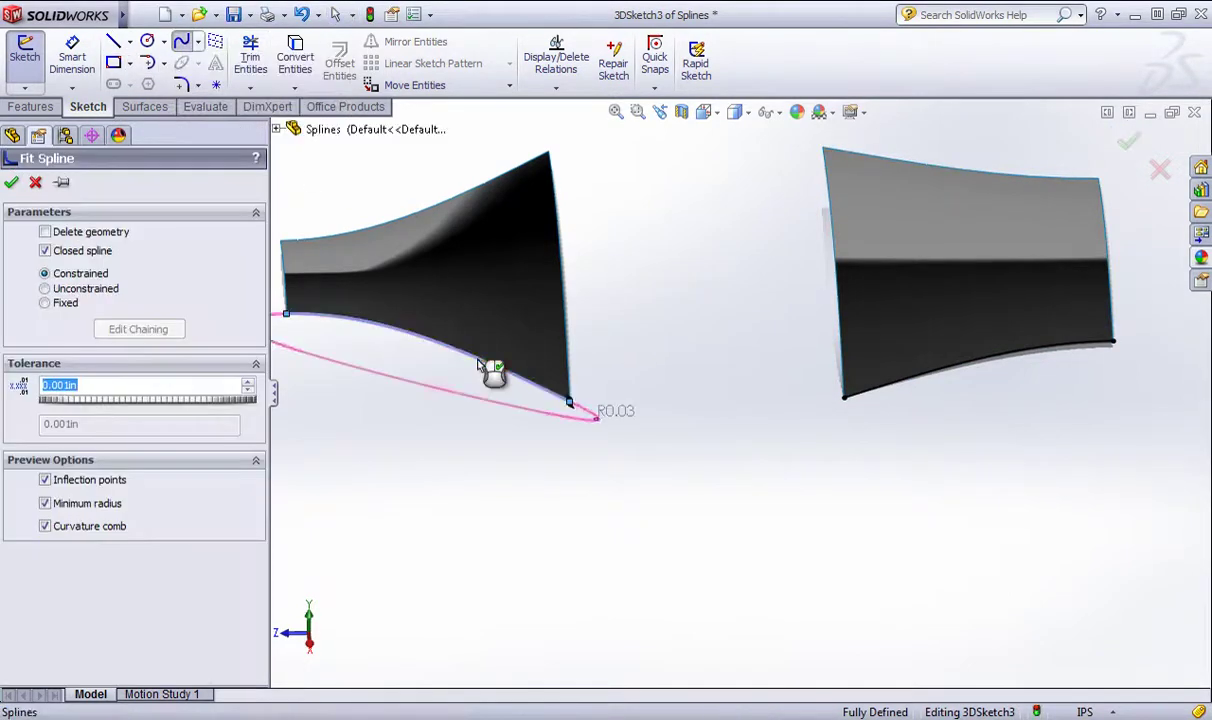
left_click(876, 403)
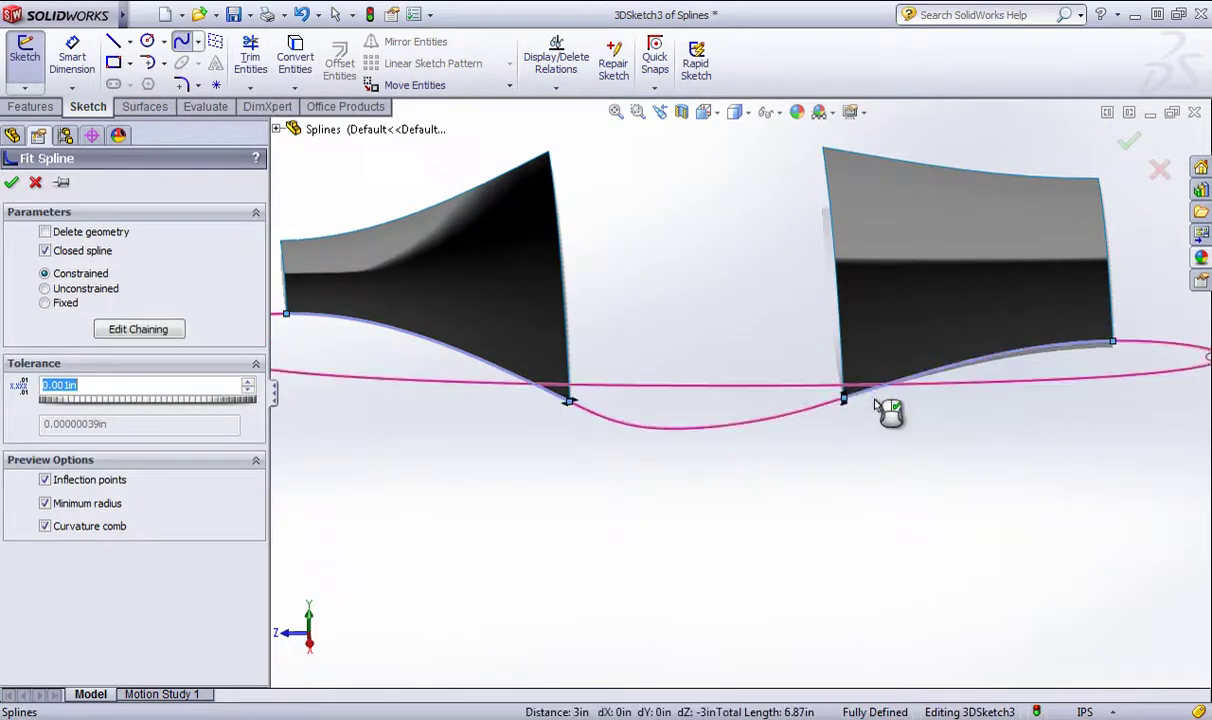
left_click(70, 249)
scroll(741, 435, "down", 2)
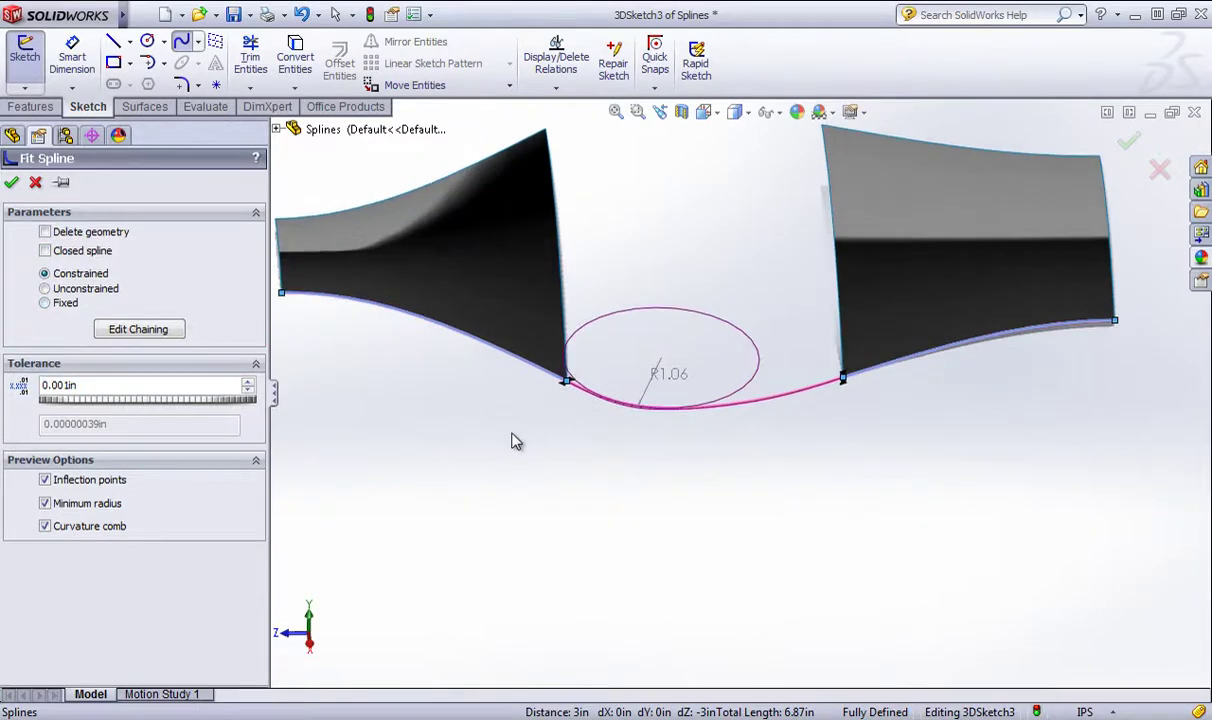
- Cycle through the fit spline's chaining alternatives for the two edges and inspect the bridging curve from different angles
mouse_move(513, 435)
middle_mouse_down()
mouse_move(555, 363)
mouse_move(557, 398)
mouse_move(535, 429)
middle_mouse_up()
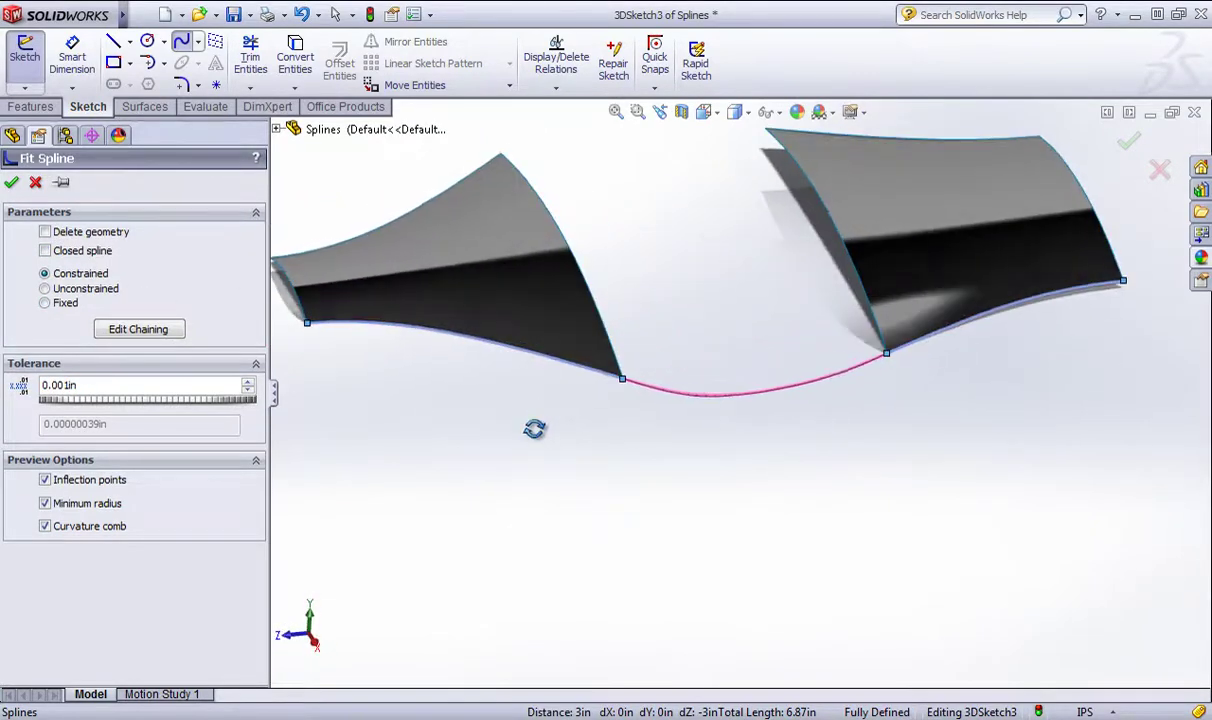
left_click(139, 331)
left_click(130, 331)
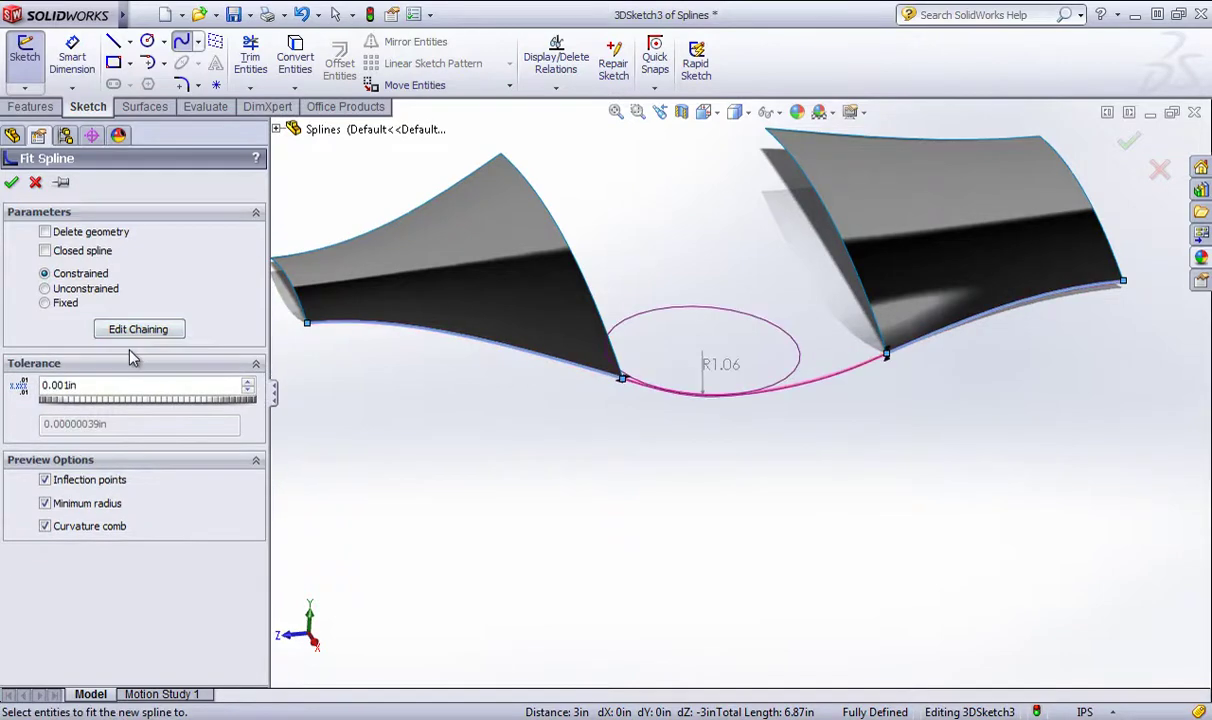
left_click(145, 330)
middle_click_drag(630, 452, 790, 430)
left_click(141, 330)
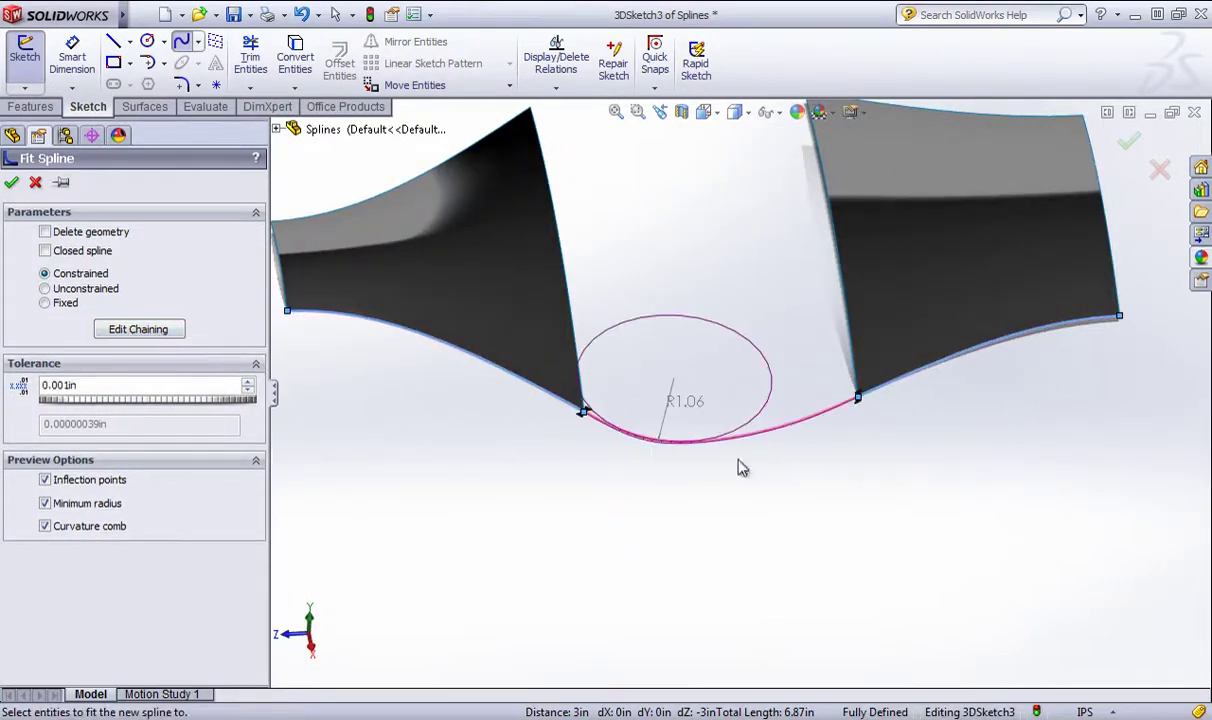